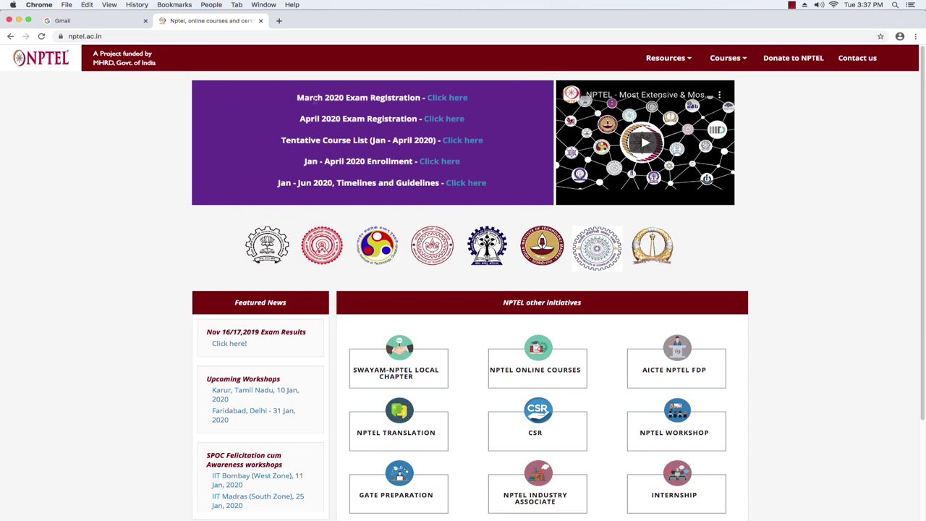
Open the March 2020 exam registration page and sign in through Google with another account
{"action": "left_click", "coordinate": [447, 98]}
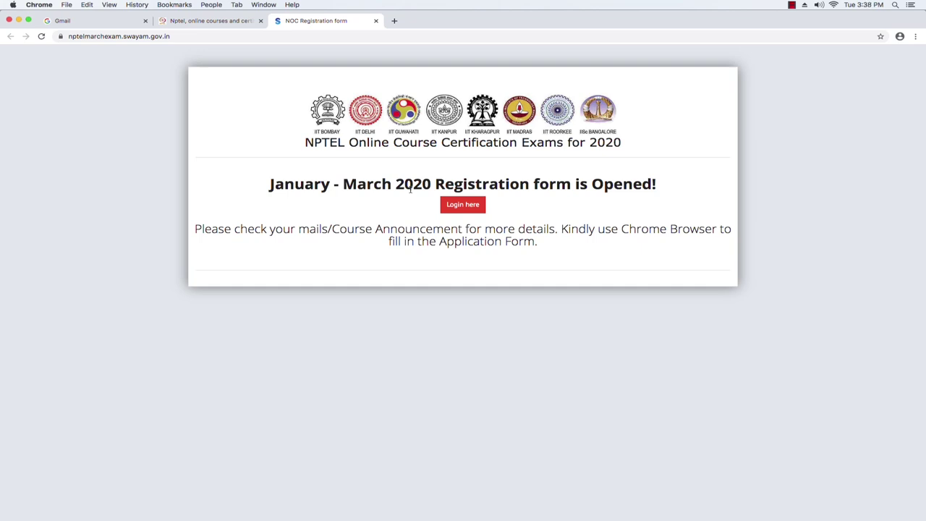
{"action": "left_click", "coordinate": [466, 206]}
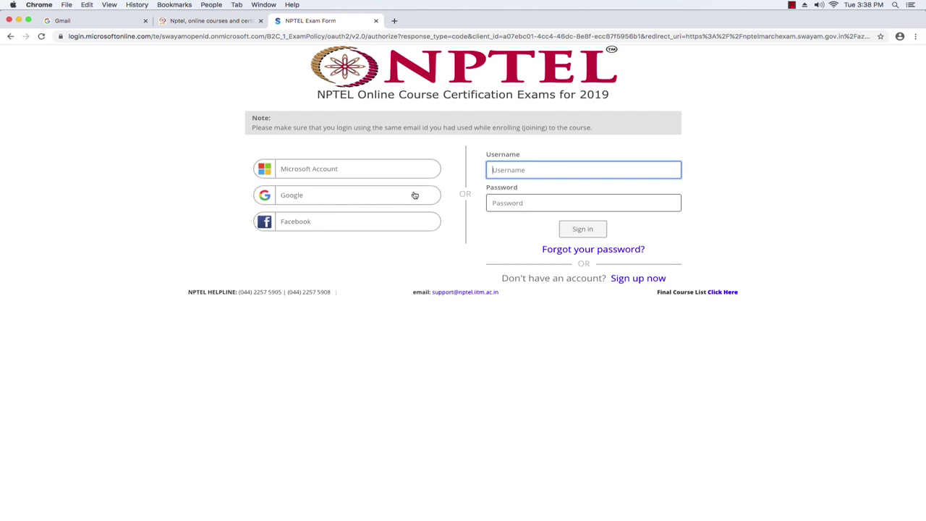
{"action": "left_click", "coordinate": [294, 197]}
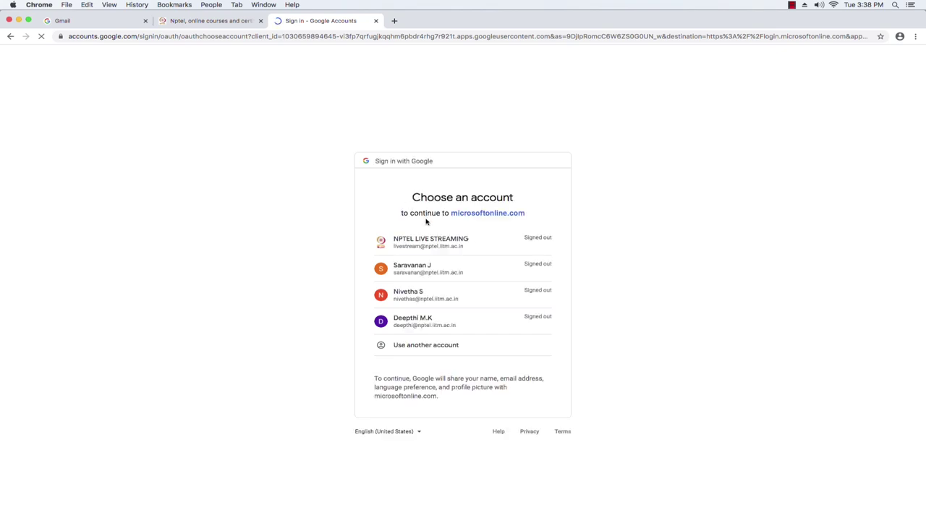
{"action": "left_click", "coordinate": [438, 349]}
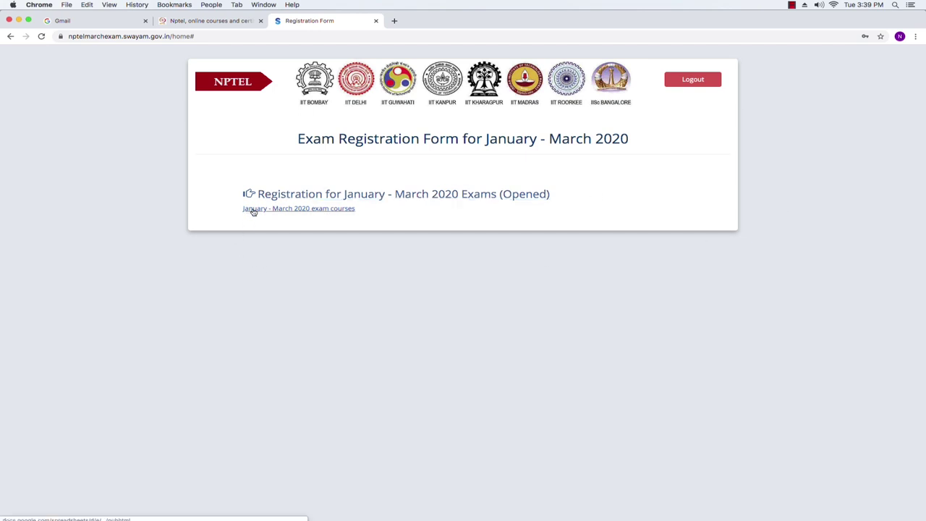
Open the January - March 2020 exam course list in a new tab, look through its courses and exam dates, and close it
{"action": "right_click", "coordinate": [325, 210]}
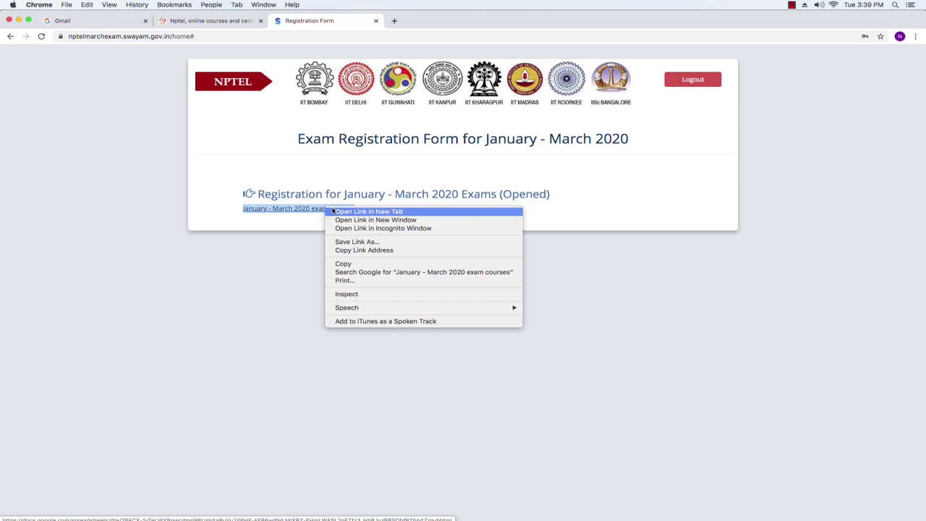
{"action": "left_click", "coordinate": [333, 211]}
{"action": "left_click", "coordinate": [405, 22]}
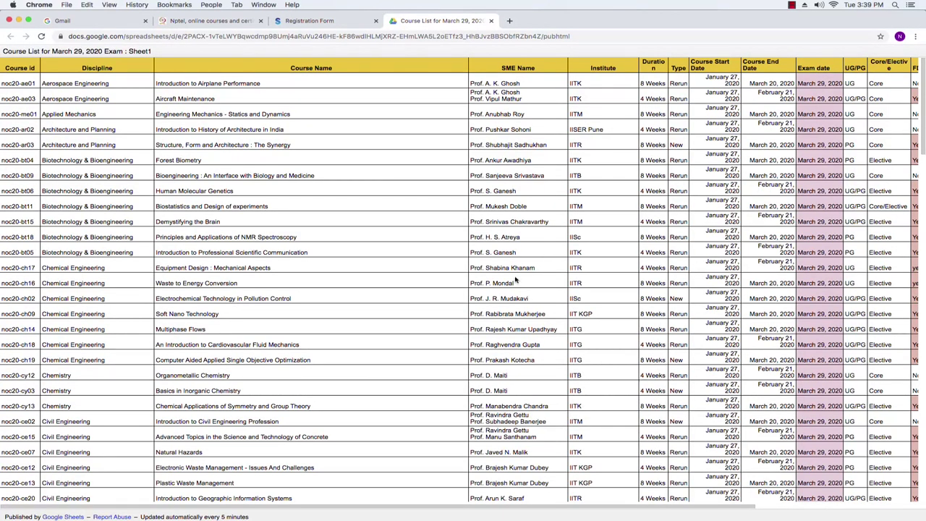
{"action": "scroll", "coordinate": [514, 283], "scroll_direction": "down", "scroll_amount": 1}
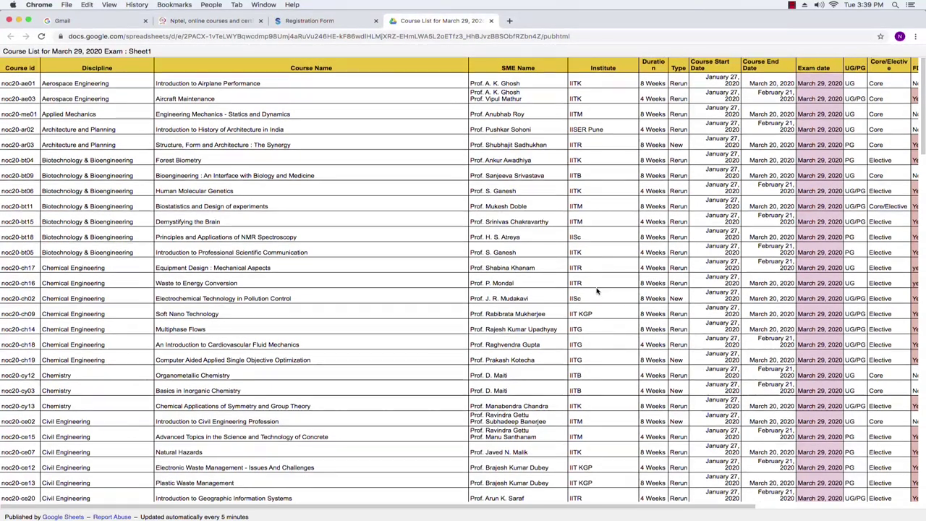
{"action": "scroll", "coordinate": [597, 291], "scroll_direction": "up", "scroll_amount": 1}
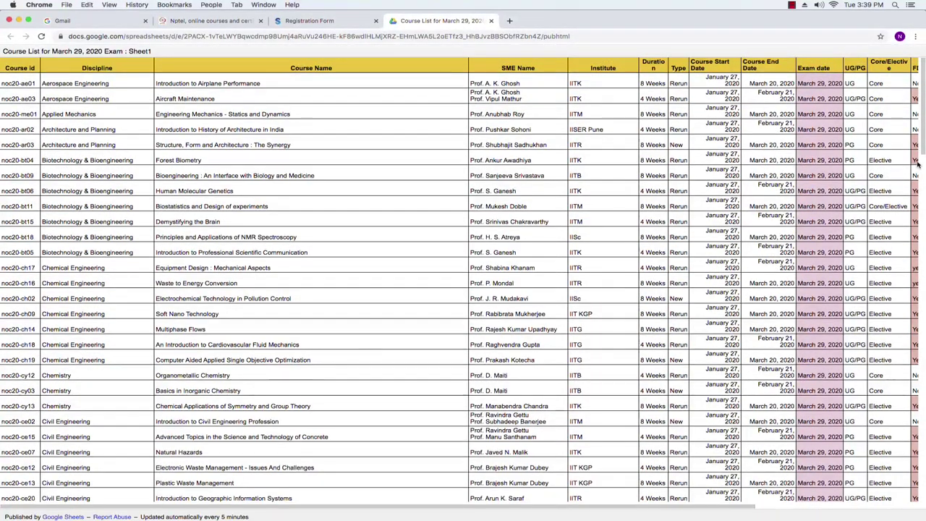
{"action": "left_click_drag", "start_coordinate": [923, 153], "coordinate": [299, 94]}
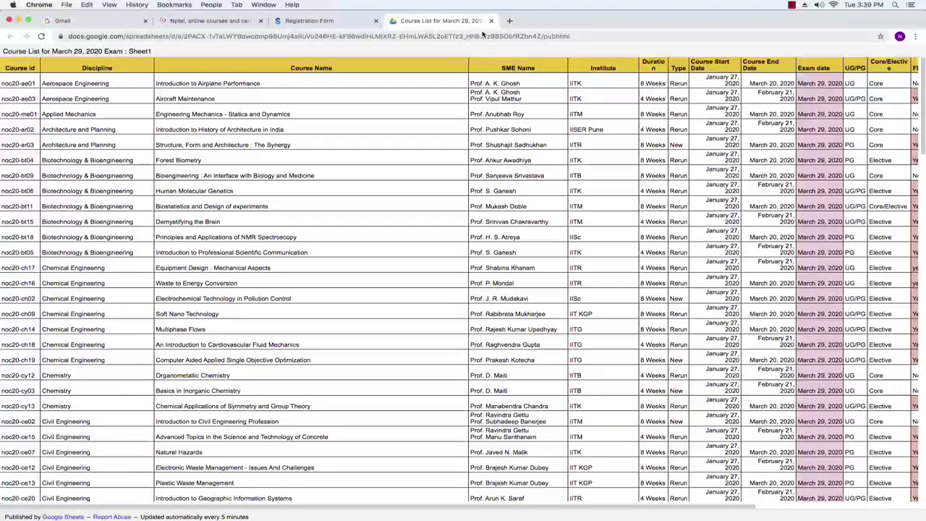
{"action": "left_click", "coordinate": [492, 21]}
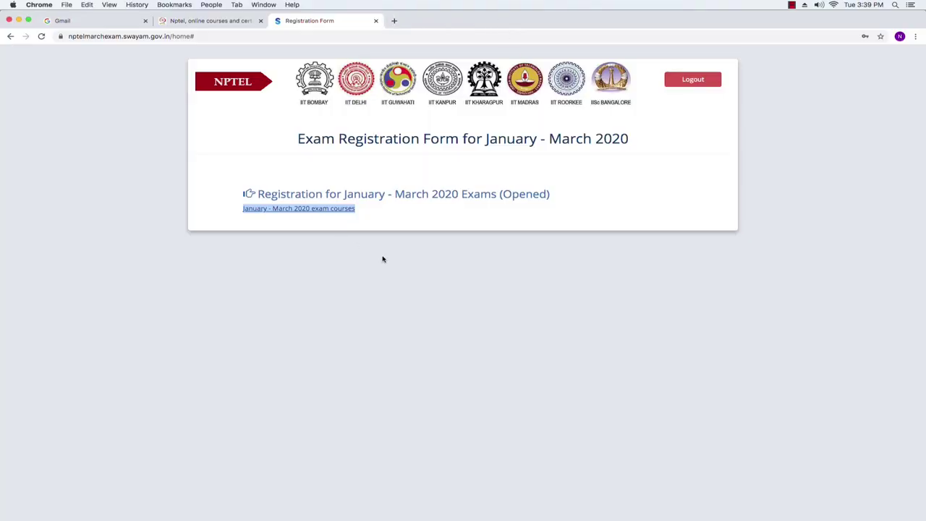
Open the registration form for the January - March 2020 exams and review its Timelines and Guidelines document and the form-filling notes
{"action": "left_click", "coordinate": [429, 195]}
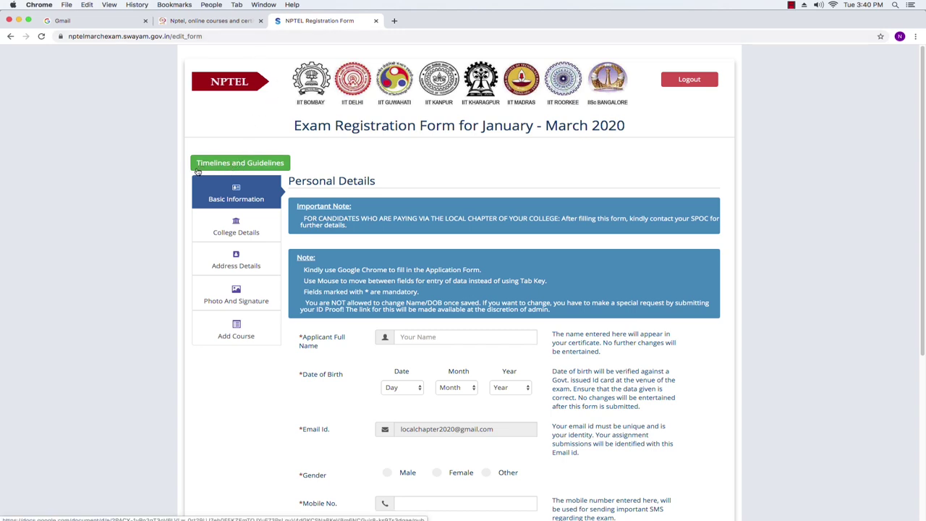
{"action": "right_click", "coordinate": [266, 165]}
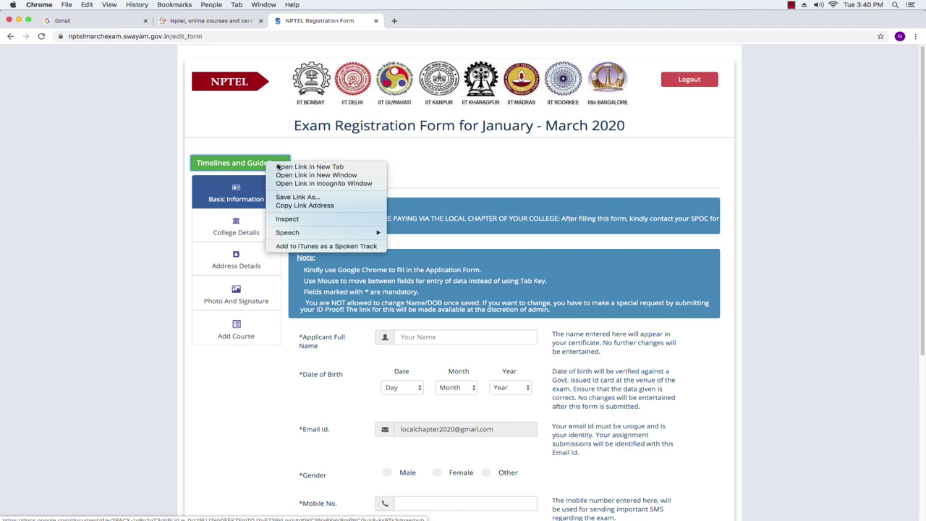
{"action": "left_click", "coordinate": [278, 167]}
{"action": "left_click", "coordinate": [416, 21]}
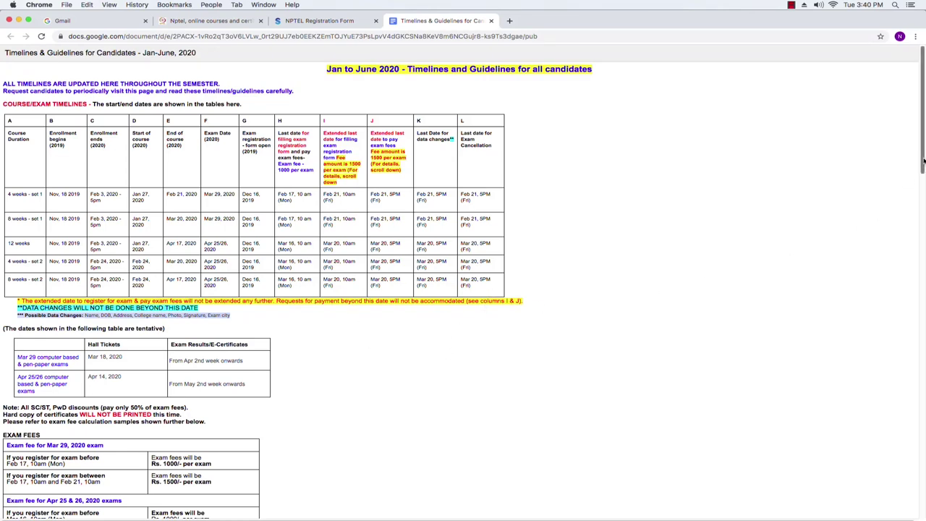
{"action": "left_click_drag", "start_coordinate": [922, 165], "coordinate": [923, 501]}
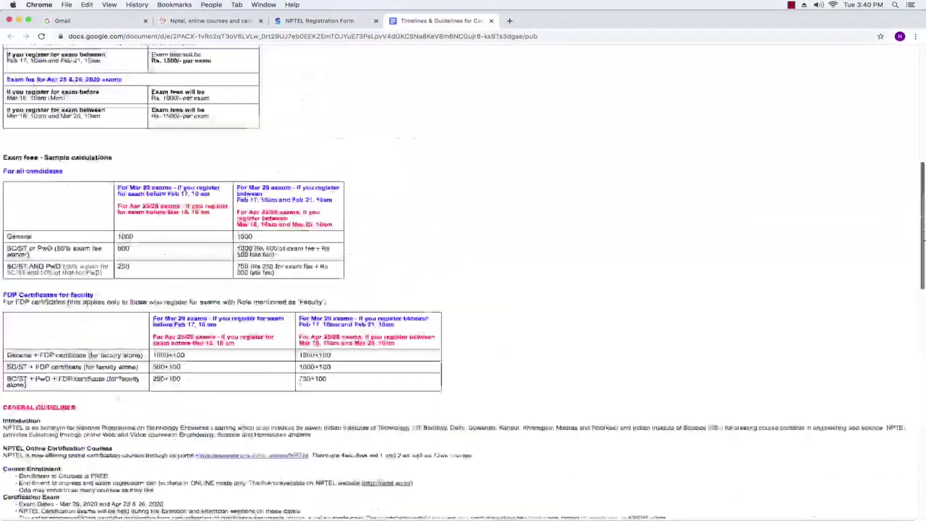
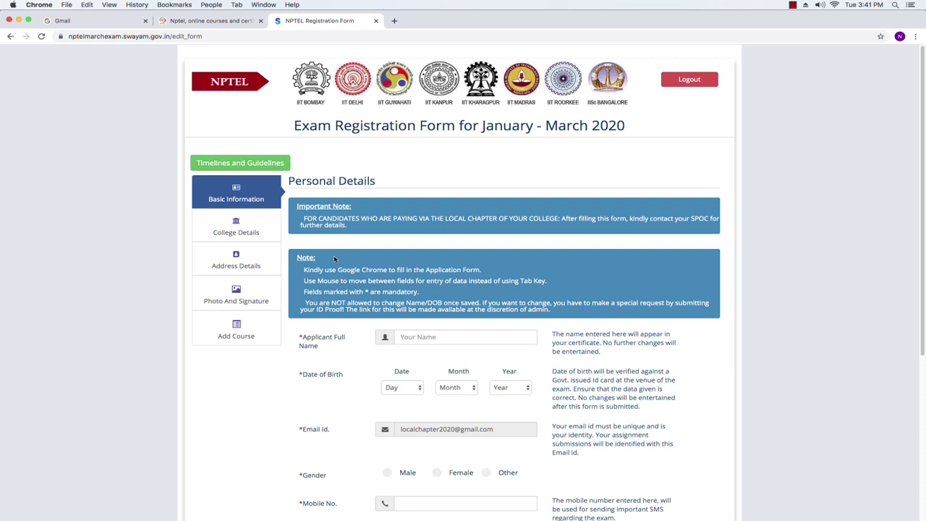
{"action": "left_click_drag", "start_coordinate": [297, 257], "coordinate": [552, 309]}
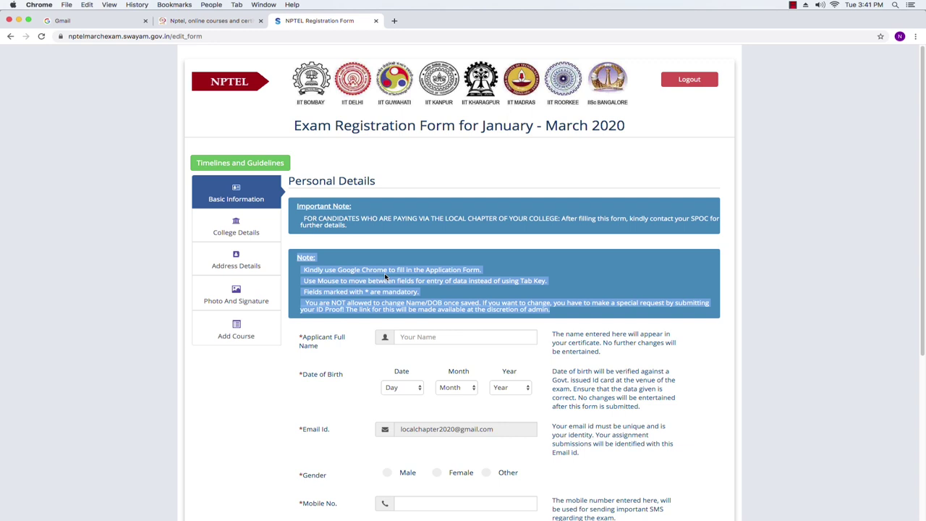
{"action": "left_click", "coordinate": [274, 370]}
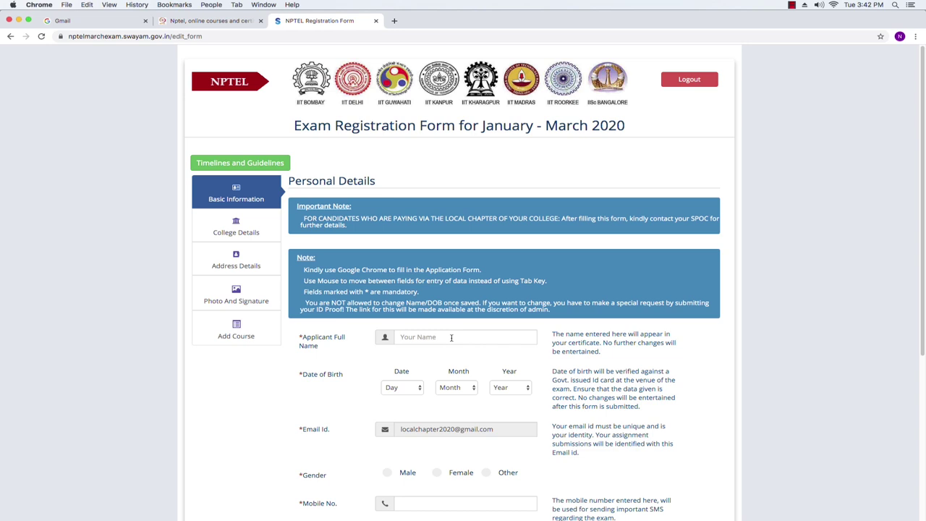
Enter the applicant's full name in the Personal Details section and read the note about the name on the certificate
{"action": "left_click", "coordinate": [423, 339]}
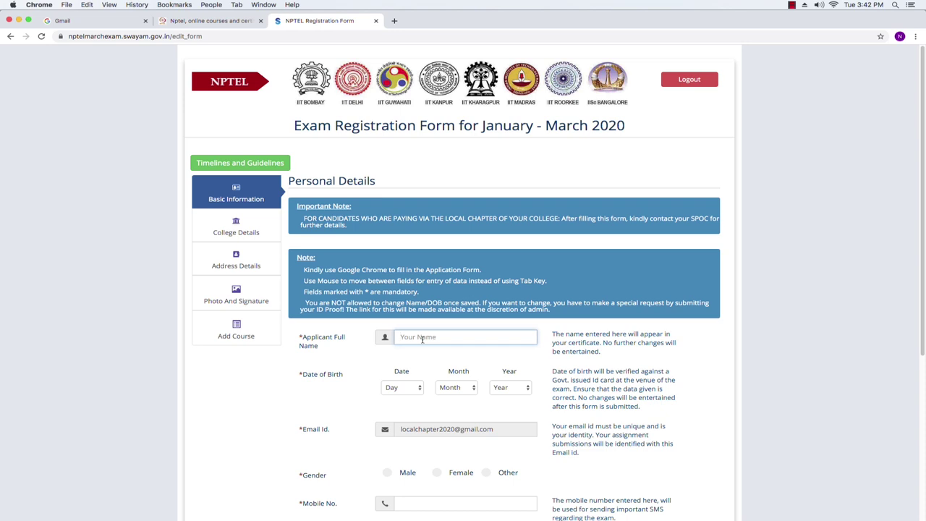
{"action": "type", "text": "Local Ch"}
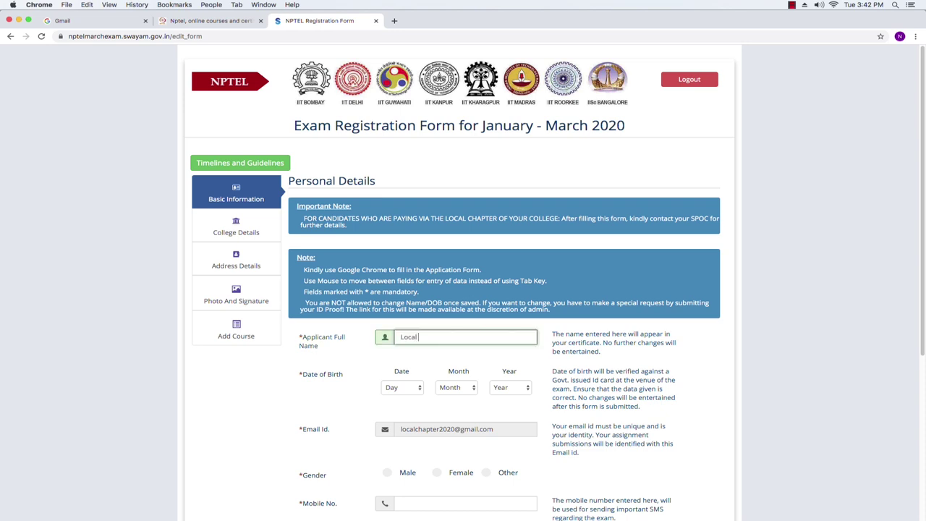
{"action": "type", "text": "apter"}
{"action": "left_click", "coordinate": [552, 334]}
{"action": "left_click_drag", "start_coordinate": [552, 334], "coordinate": [645, 351]}
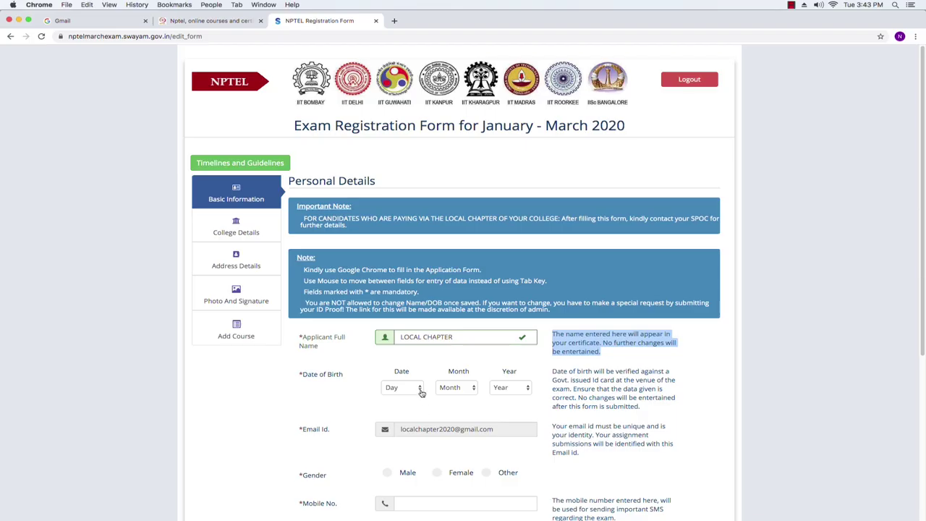
Set the day, month and year of the applicant's date of birth
{"action": "left_click", "coordinate": [421, 391]}
{"action": "left_click", "coordinate": [391, 420]}
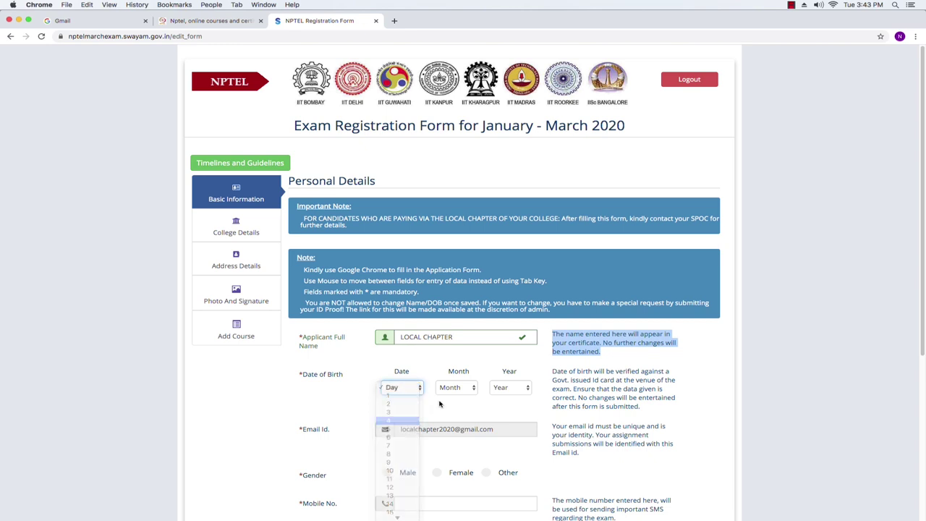
{"action": "left_click", "coordinate": [452, 389]}
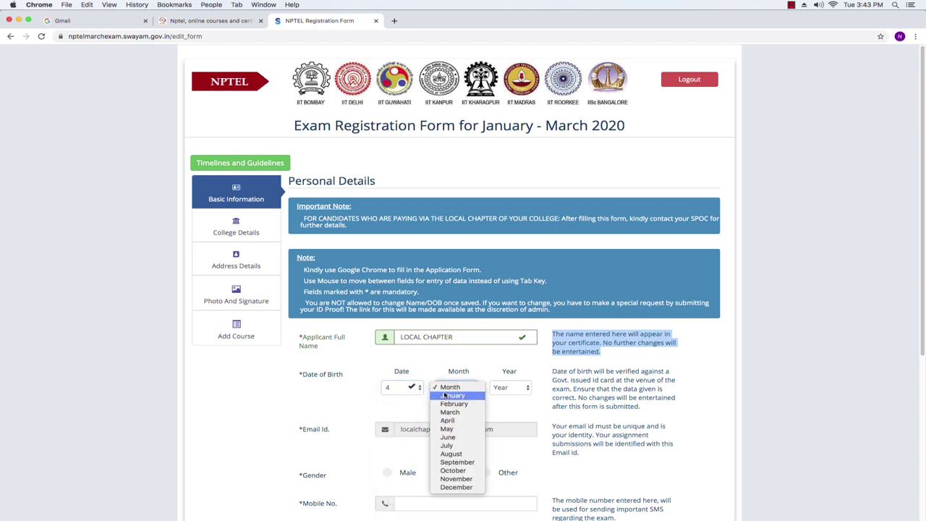
{"action": "left_click", "coordinate": [448, 421]}
{"action": "left_click", "coordinate": [505, 392]}
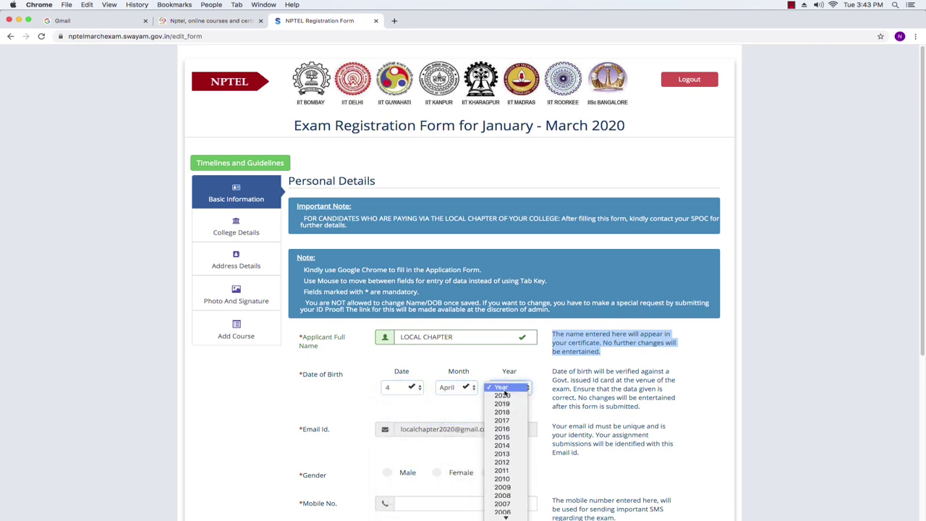
{"action": "left_click", "coordinate": [507, 470]}
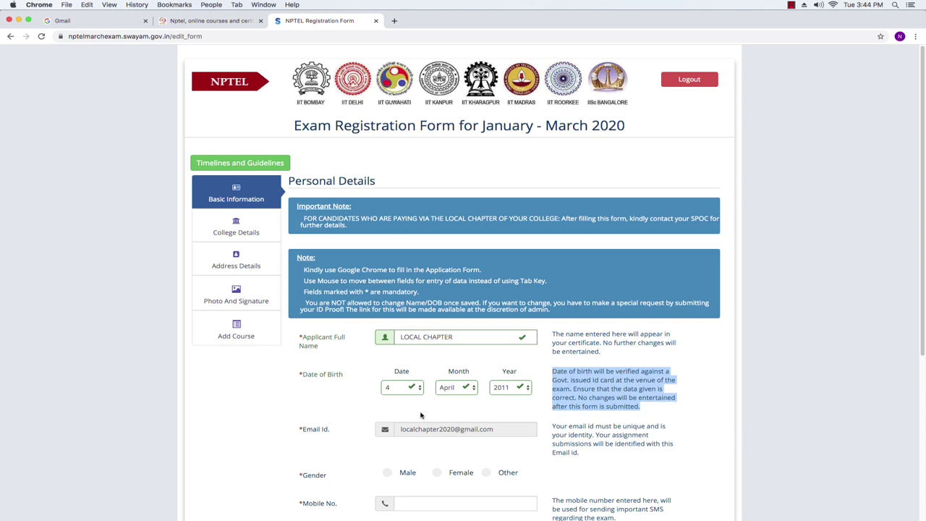
{"action": "left_click", "coordinate": [648, 408]}
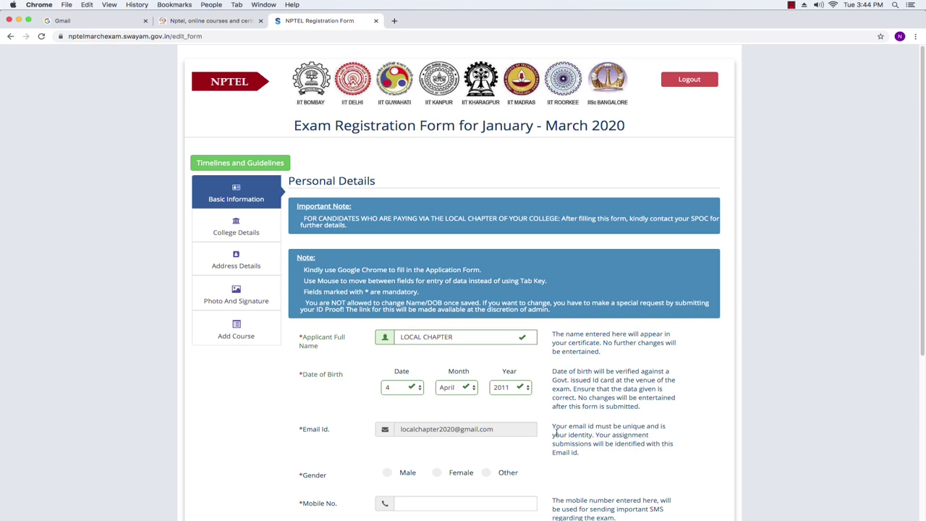
Set the gender to Female and enter the applicant's mobile number in both the mobile and confirmation fields
{"action": "left_click_drag", "start_coordinate": [552, 426], "coordinate": [678, 454]}
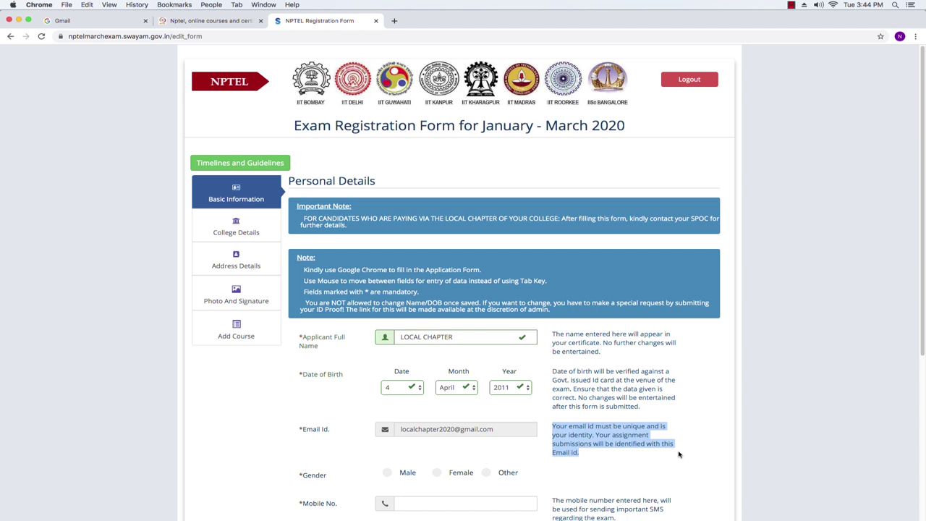
{"action": "left_click", "coordinate": [505, 432]}
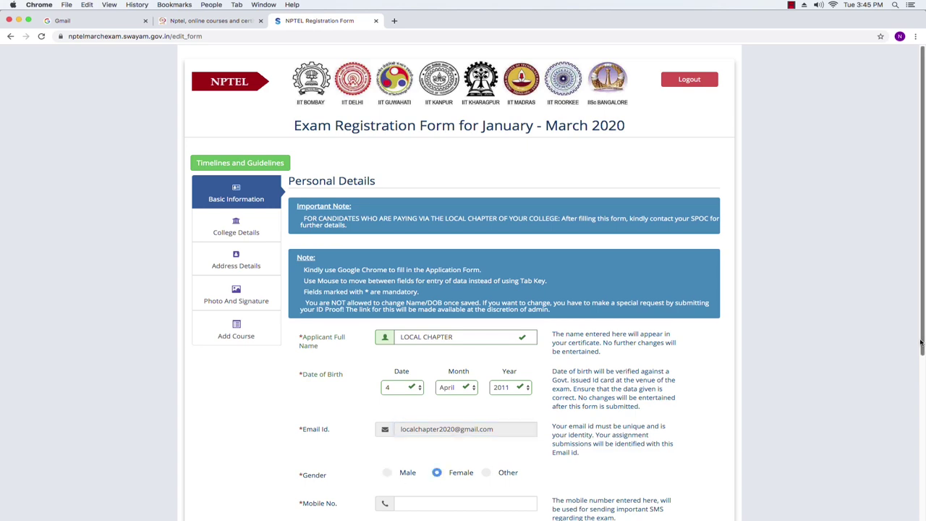
{"action": "left_click_drag", "start_coordinate": [922, 350], "coordinate": [917, 450]}
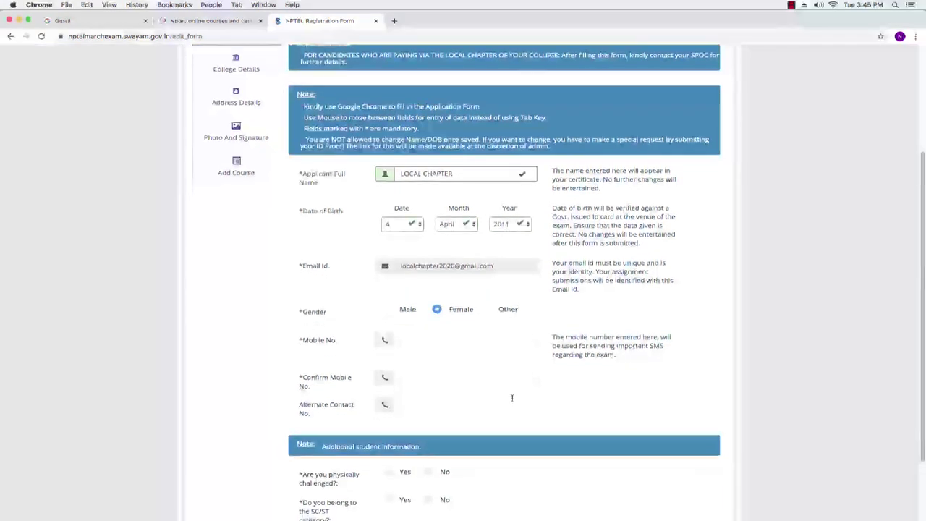
{"action": "left_click", "coordinate": [421, 340]}
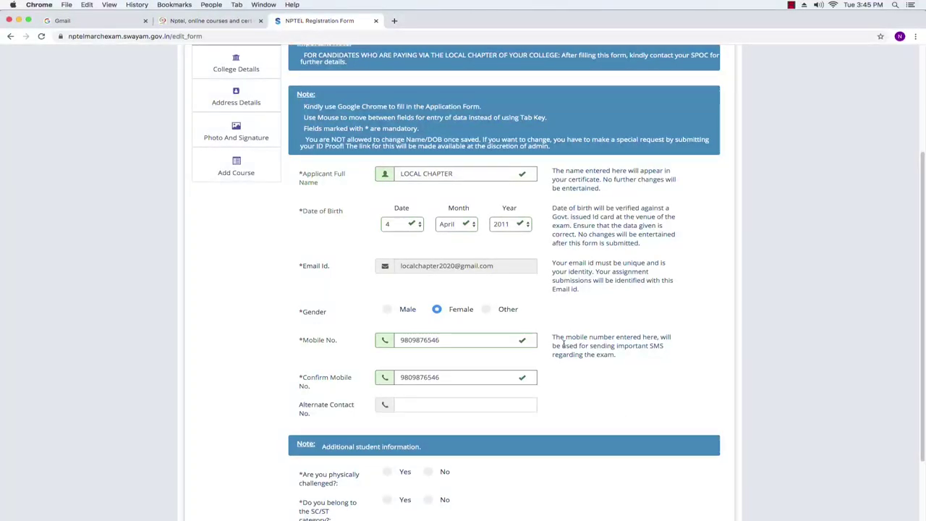
{"action": "left_click_drag", "start_coordinate": [552, 337], "coordinate": [620, 354]}
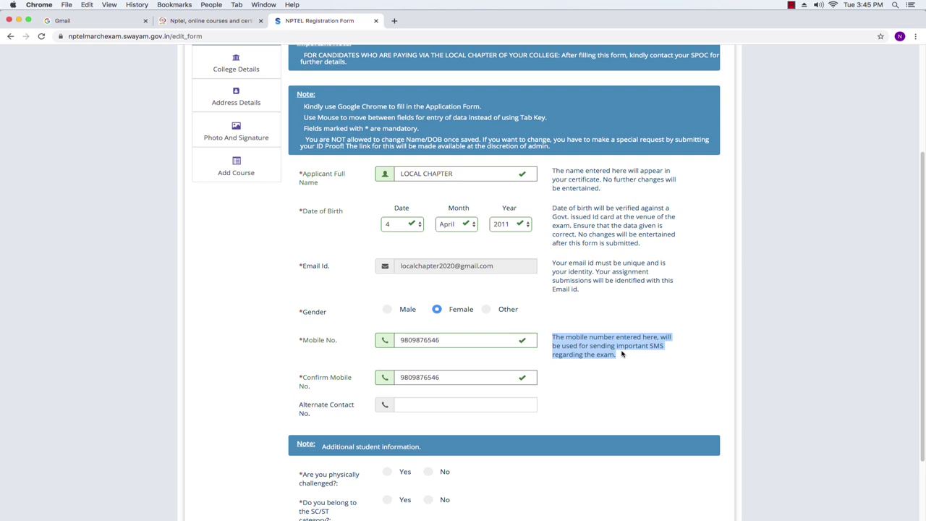
{"action": "left_click", "coordinate": [621, 353]}
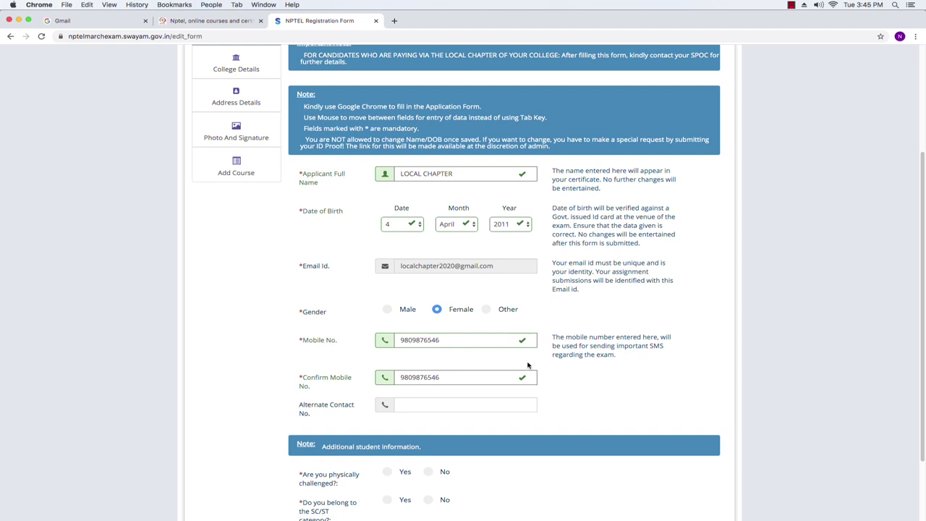
Review the entered personal details and the Alternate Contact No. field, leaving that field blank
{"action": "scroll", "coordinate": [470, 373], "scroll_direction": "up", "scroll_amount": 2}
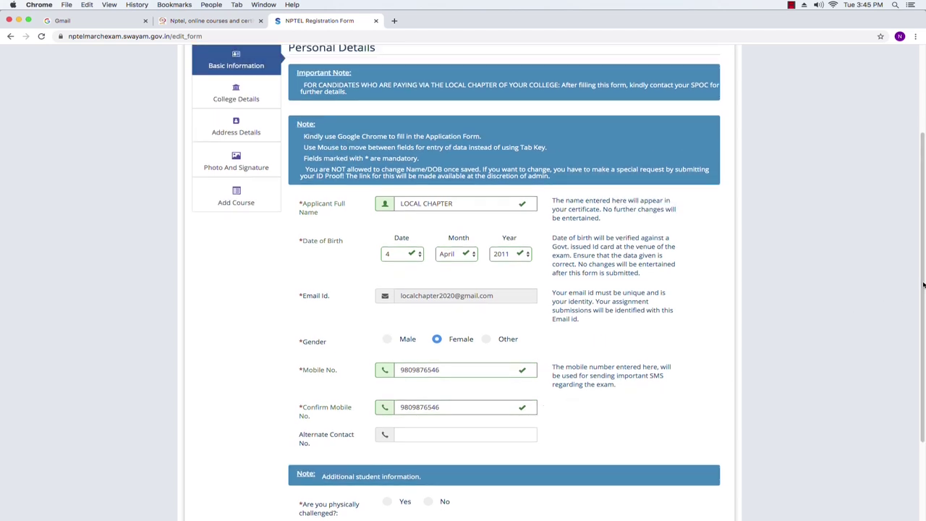
{"action": "scroll", "coordinate": [901, 294], "scroll_direction": "down", "scroll_amount": 4}
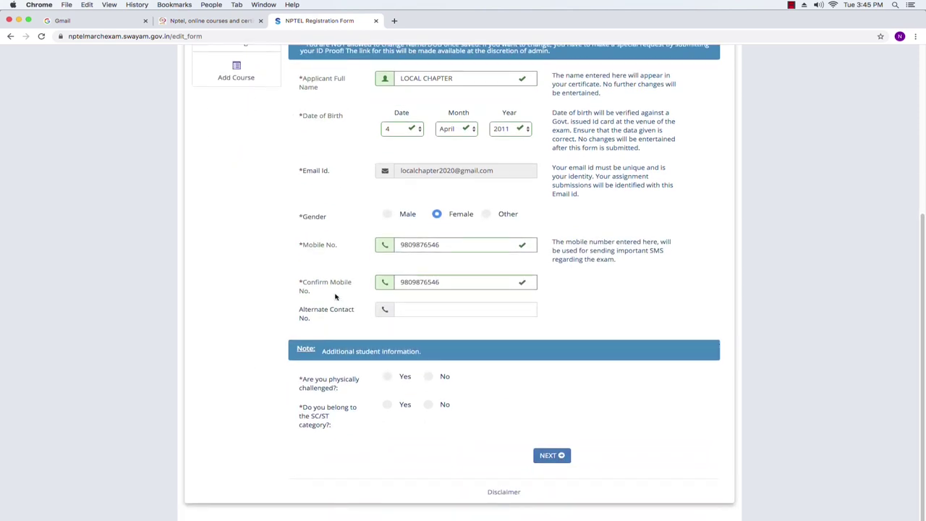
{"action": "left_click_drag", "start_coordinate": [299, 311], "coordinate": [314, 318]}
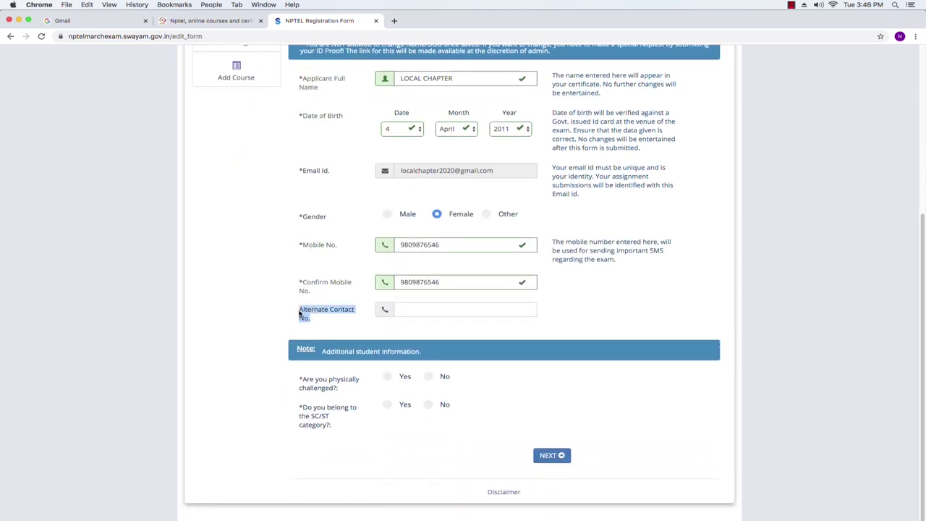
{"action": "left_click", "coordinate": [301, 311]}
{"action": "left_click", "coordinate": [404, 308]}
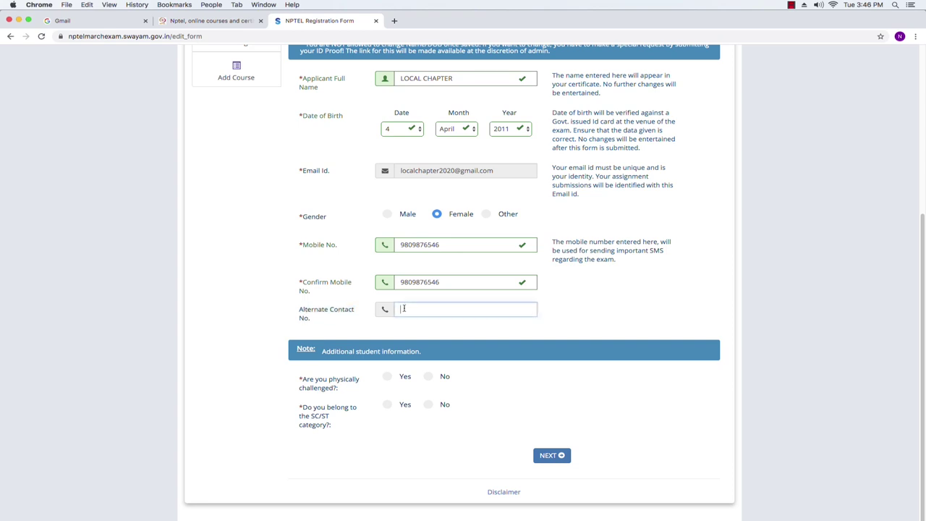
{"action": "left_click", "coordinate": [344, 322]}
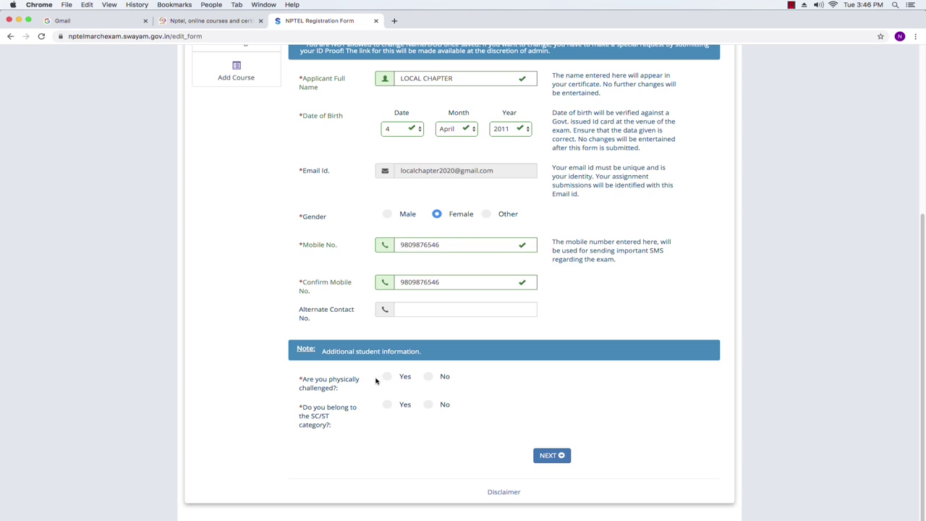
Answer Yes to the physically challenged question and look through the available disability types
{"action": "left_click", "coordinate": [430, 378]}
{"action": "left_click", "coordinate": [388, 377]}
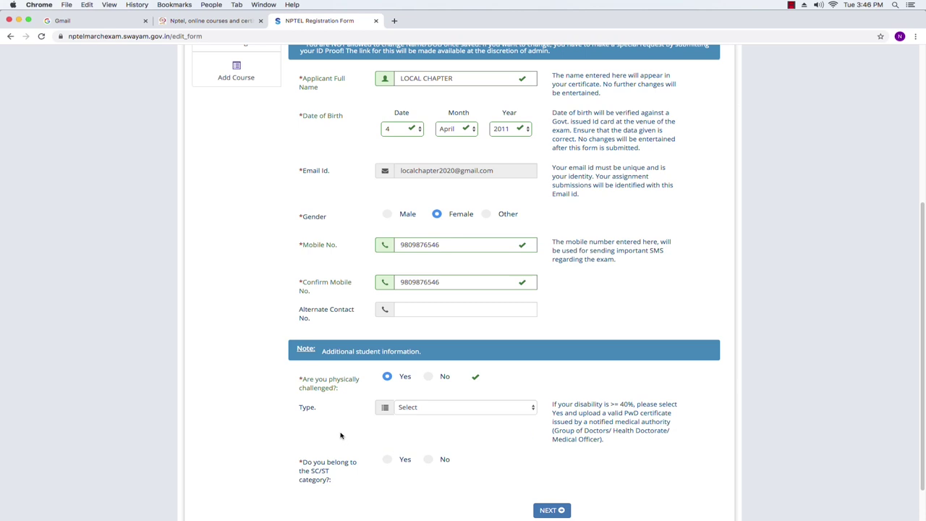
{"action": "left_click", "coordinate": [533, 410]}
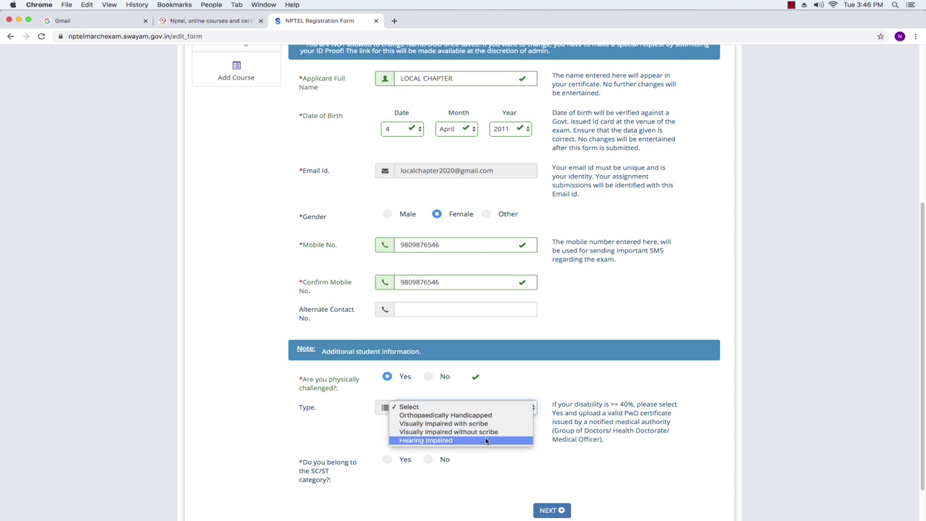
{"action": "left_click", "coordinate": [623, 437]}
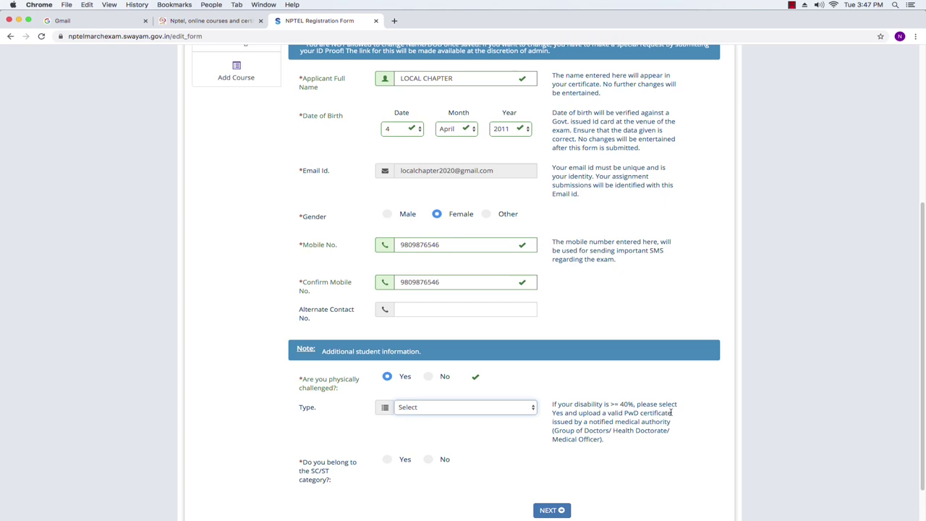
Try the disability types Visually Impaired with scribe and Visually Impaired without scribe, dismissing the scribe notice each time
{"action": "left_click", "coordinate": [533, 410]}
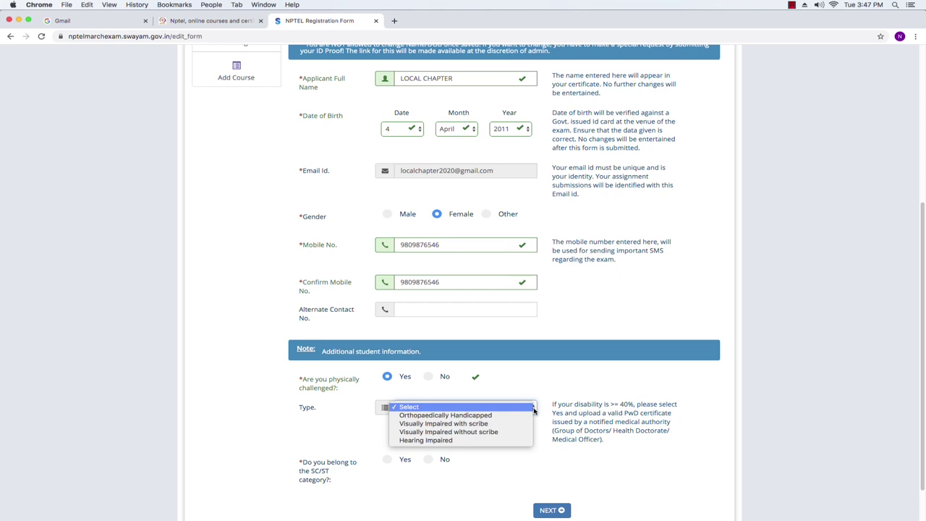
{"action": "left_click", "coordinate": [478, 425]}
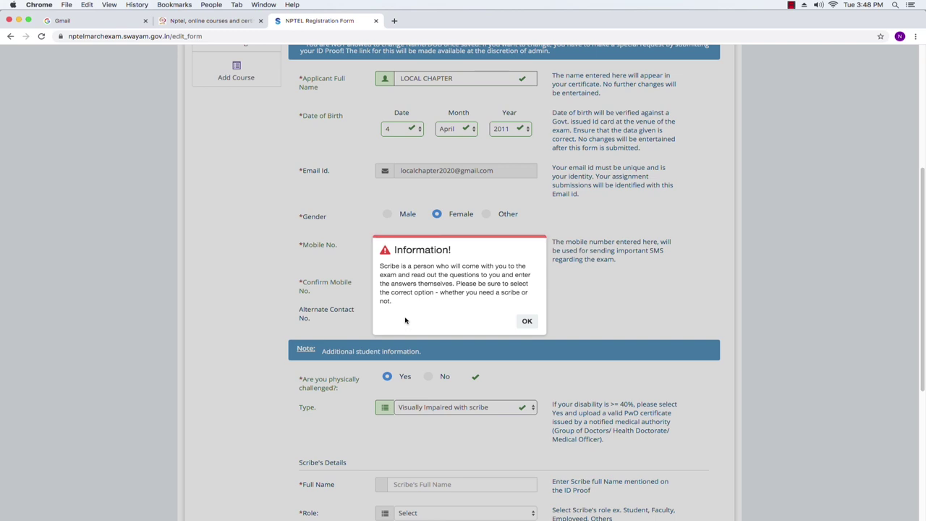
{"action": "left_click", "coordinate": [526, 321]}
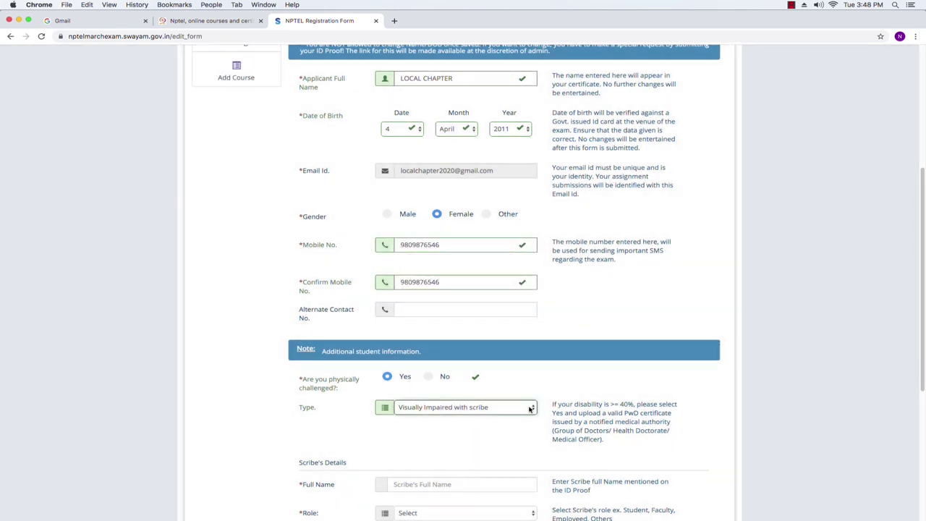
{"action": "left_click", "coordinate": [532, 407]}
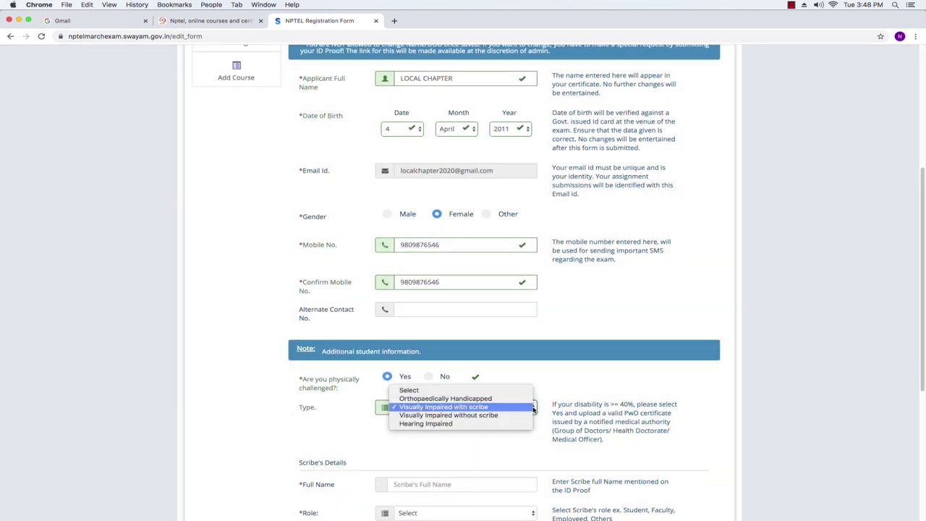
{"action": "left_click", "coordinate": [474, 418]}
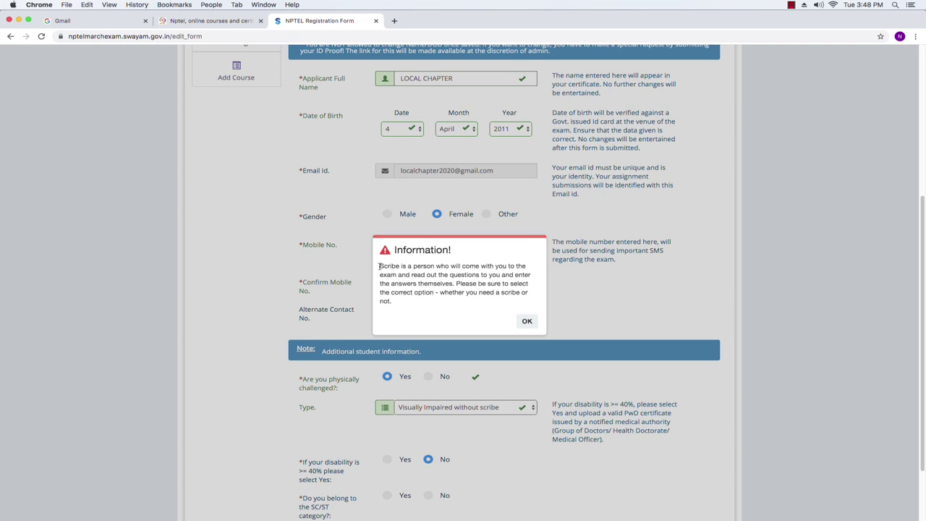
{"action": "left_click", "coordinate": [526, 321]}
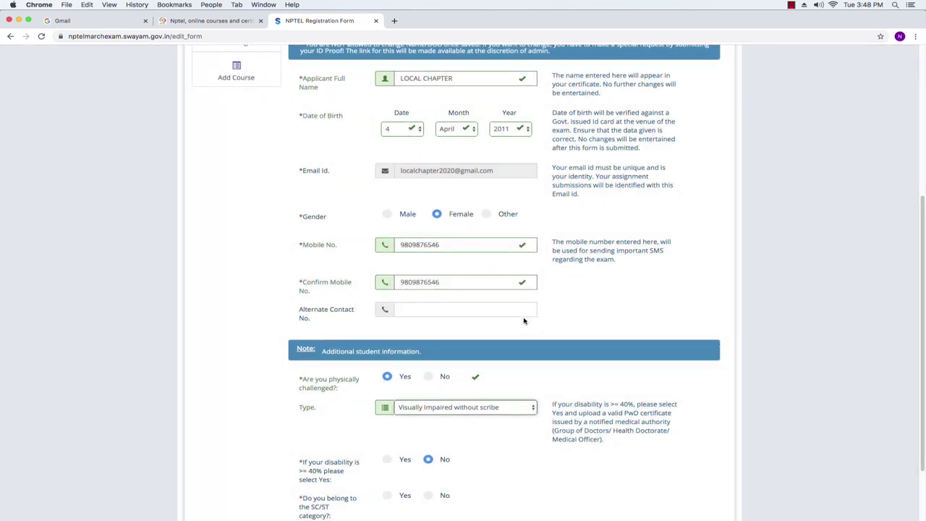
Set the disability type to Hearing Impaired and try Yes for the disability >= 40% question before settling on No
{"action": "left_click", "coordinate": [463, 407]}
{"action": "left_click", "coordinate": [438, 417]}
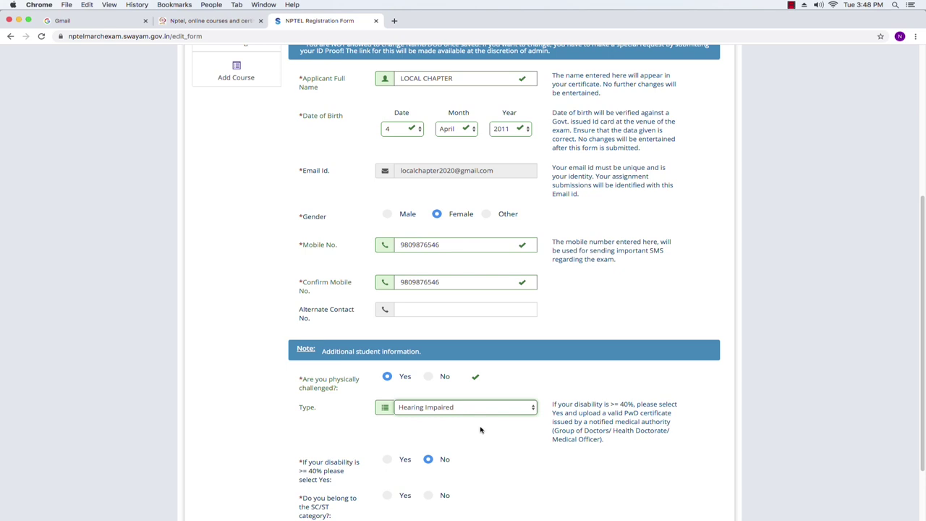
{"action": "scroll", "coordinate": [914, 299], "scroll_direction": "up", "scroll_amount": 2}
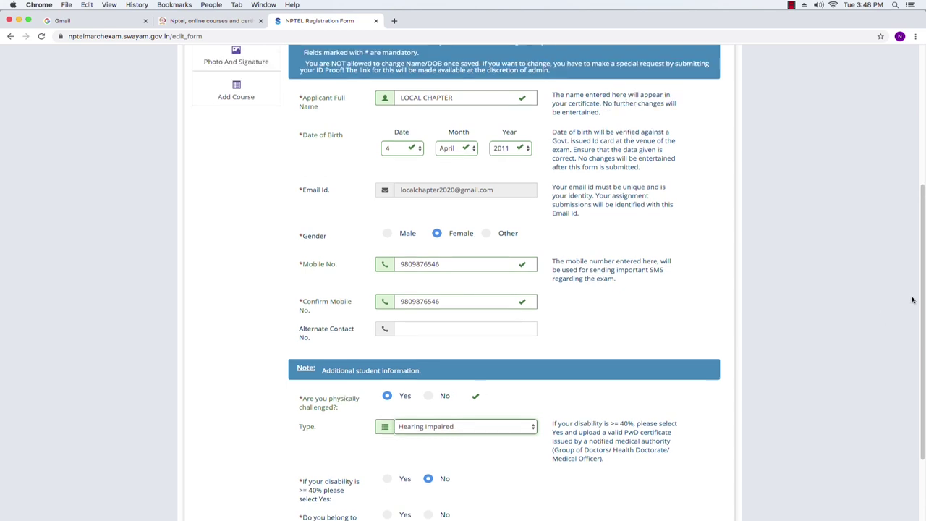
{"action": "scroll", "coordinate": [918, 332], "scroll_direction": "down", "scroll_amount": 5}
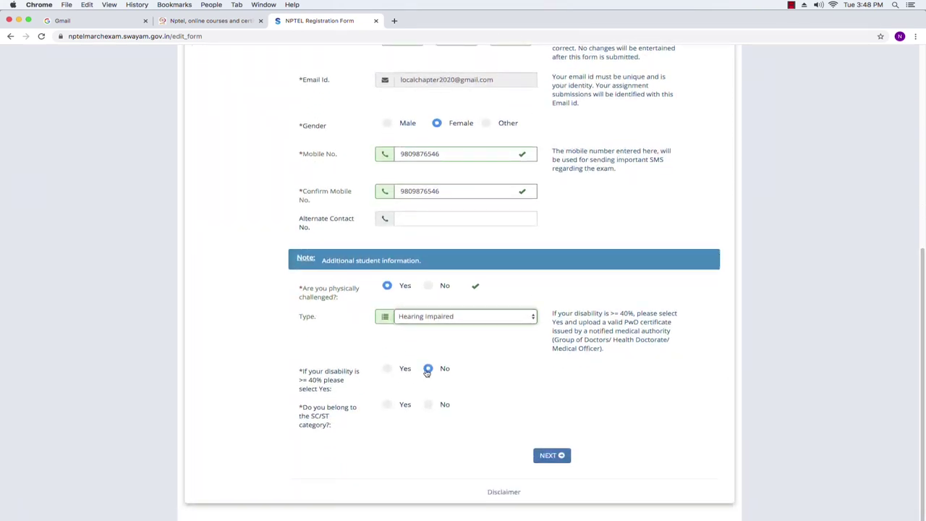
{"action": "left_click", "coordinate": [387, 368]}
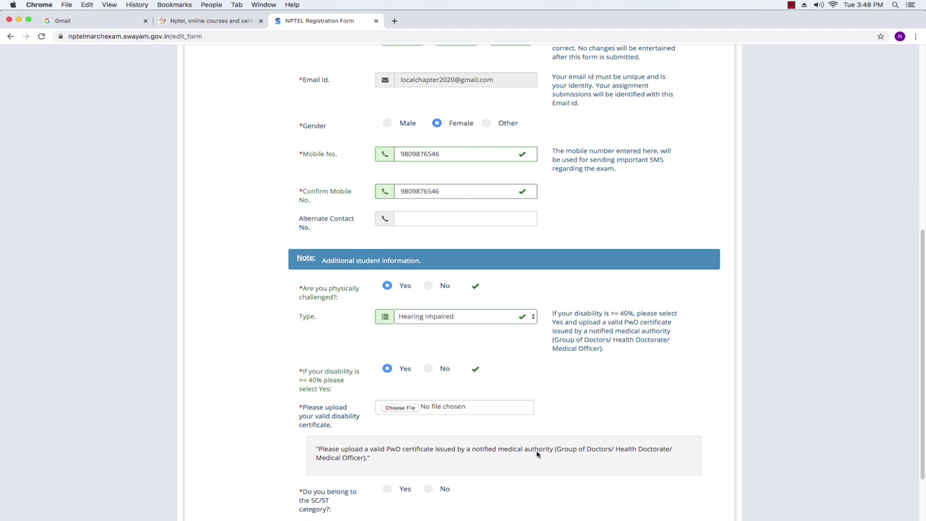
{"action": "left_click", "coordinate": [429, 369]}
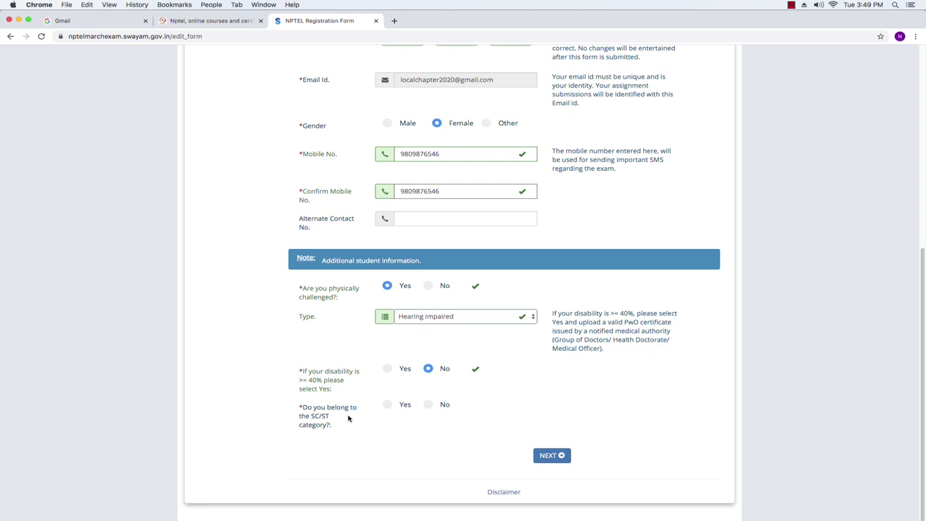
Try Yes for the SC/ST category question, look at the certificate file chooser without uploading, and read the certificate rules and declaration
{"action": "left_click", "coordinate": [428, 405]}
{"action": "left_click", "coordinate": [388, 405]}
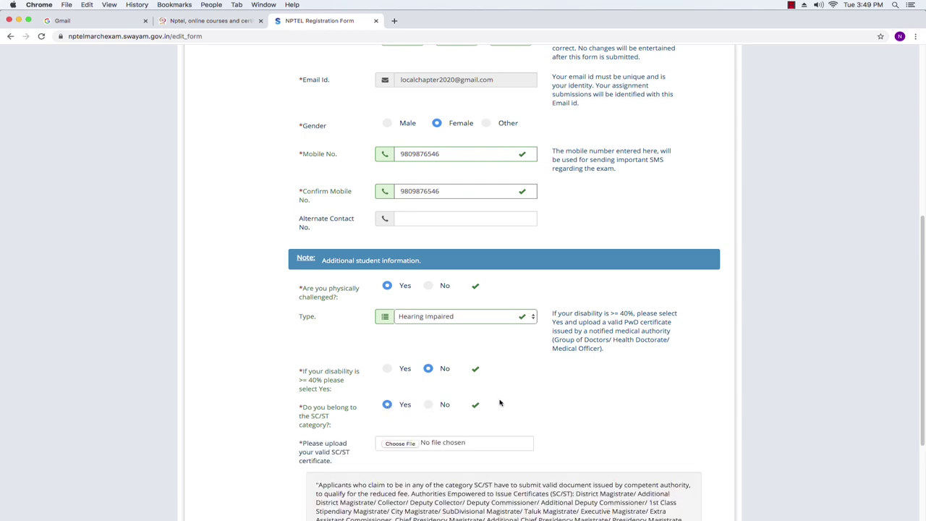
{"action": "scroll", "coordinate": [576, 402], "scroll_direction": "up", "scroll_amount": 1}
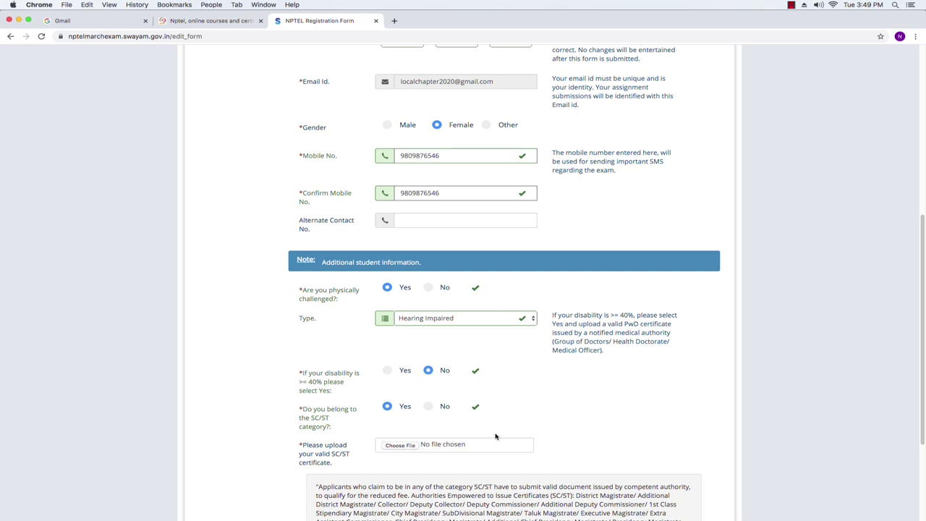
{"action": "left_click", "coordinate": [411, 446]}
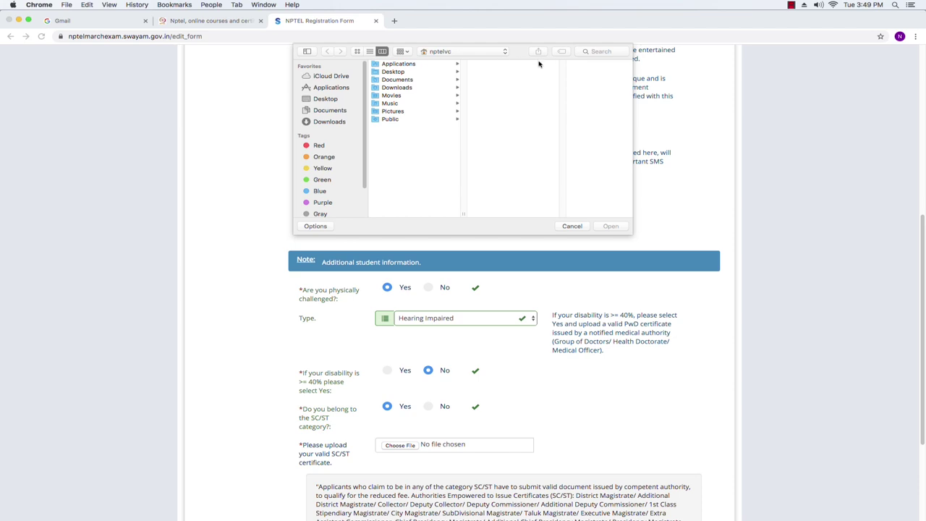
{"action": "left_click", "coordinate": [573, 227]}
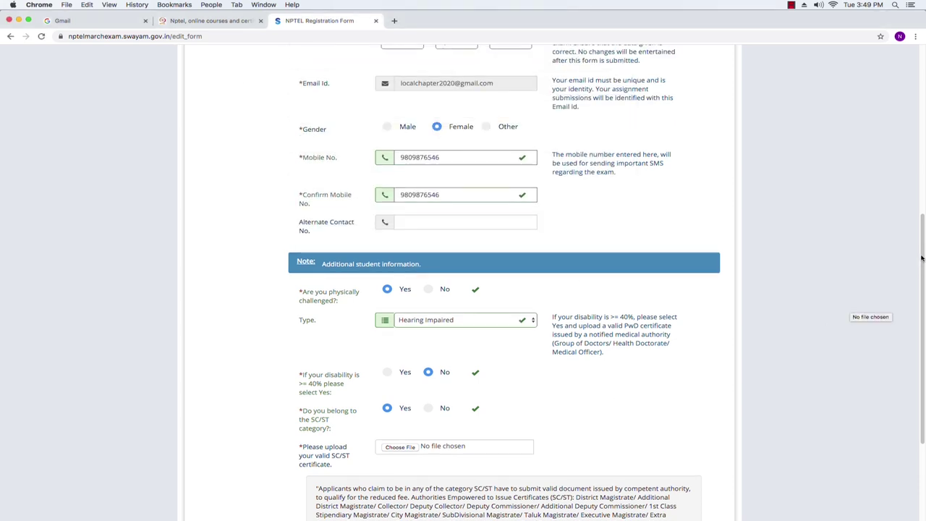
{"action": "scroll", "coordinate": [868, 288], "scroll_direction": "down", "scroll_amount": 5}
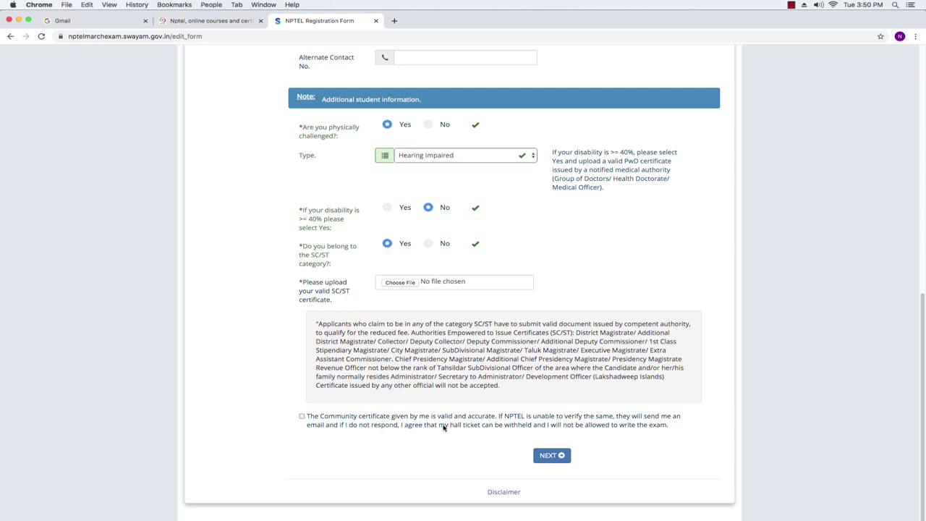
{"action": "left_click_drag", "start_coordinate": [444, 427], "coordinate": [672, 427]}
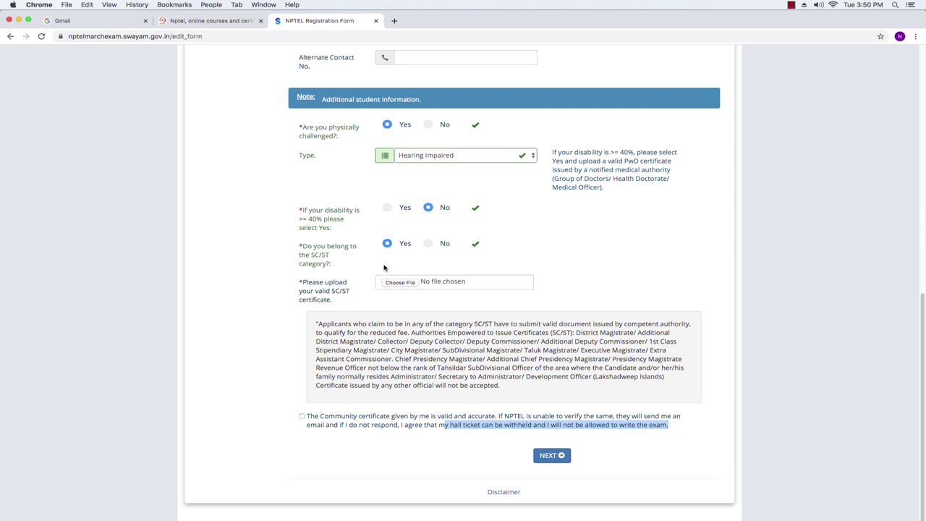
Answer No to the SC/ST category question and proceed to the College Details section
{"action": "left_click", "coordinate": [429, 244]}
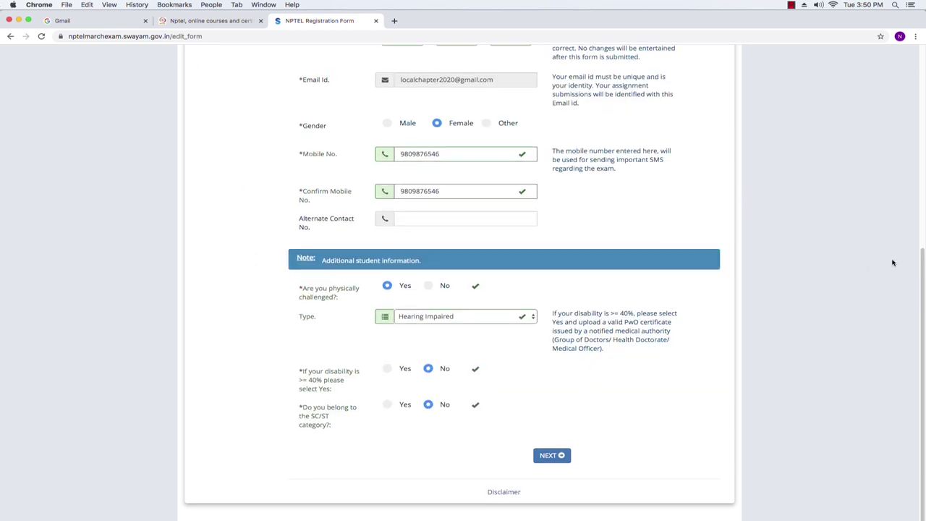
{"action": "mouse_move", "coordinate": [919, 259]}
{"action": "left_mouse_down"}
{"action": "mouse_move", "coordinate": [915, 50]}
{"action": "mouse_move", "coordinate": [923, 262]}
{"action": "left_mouse_up"}
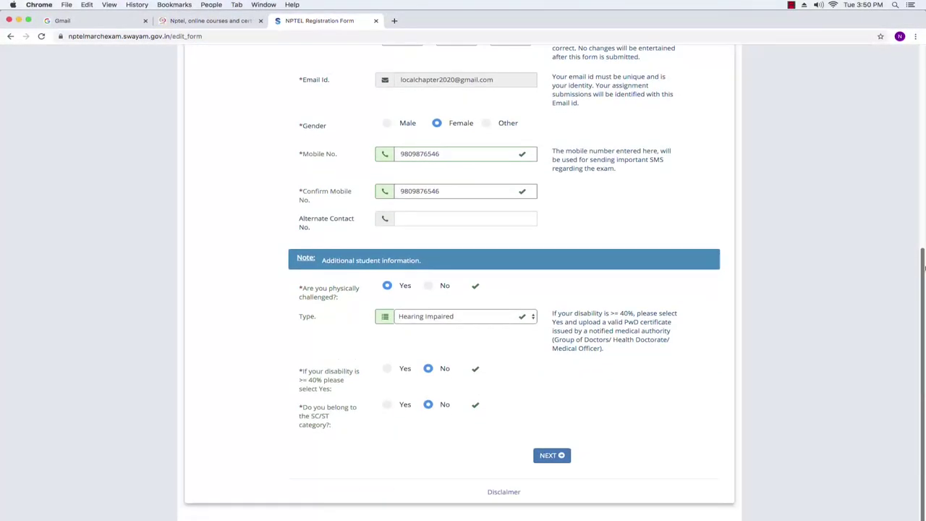
{"action": "left_click", "coordinate": [547, 455]}
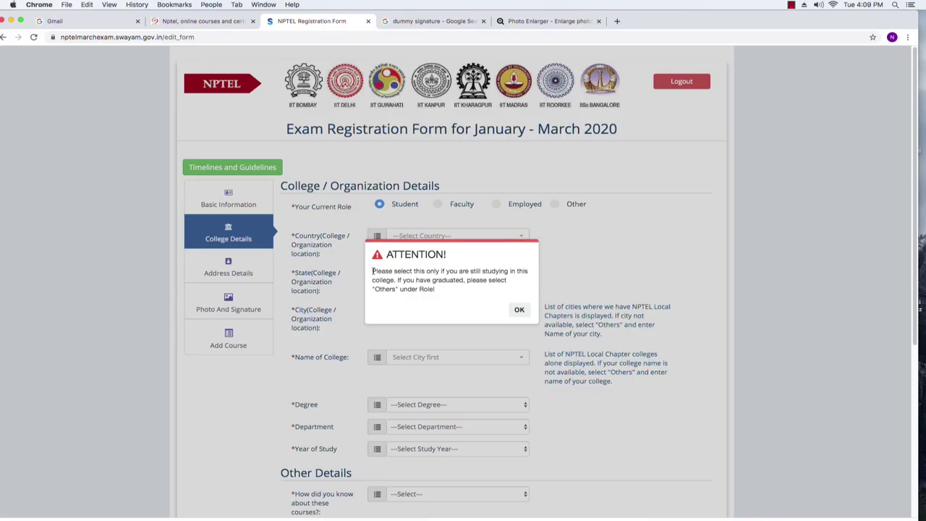
Read the attention notice about choosing the Student role and dismiss it
{"action": "left_click_drag", "start_coordinate": [372, 270], "coordinate": [516, 279]}
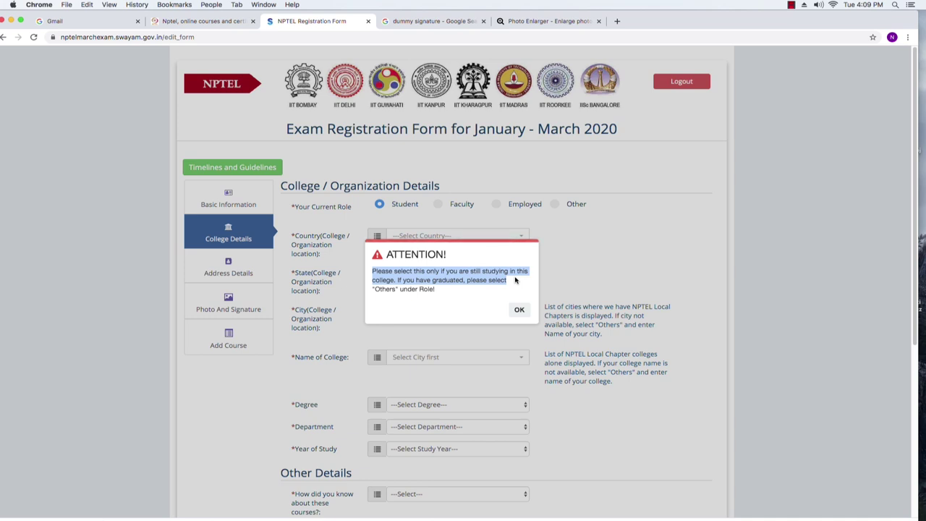
{"action": "left_click_drag", "start_coordinate": [515, 280], "coordinate": [460, 292]}
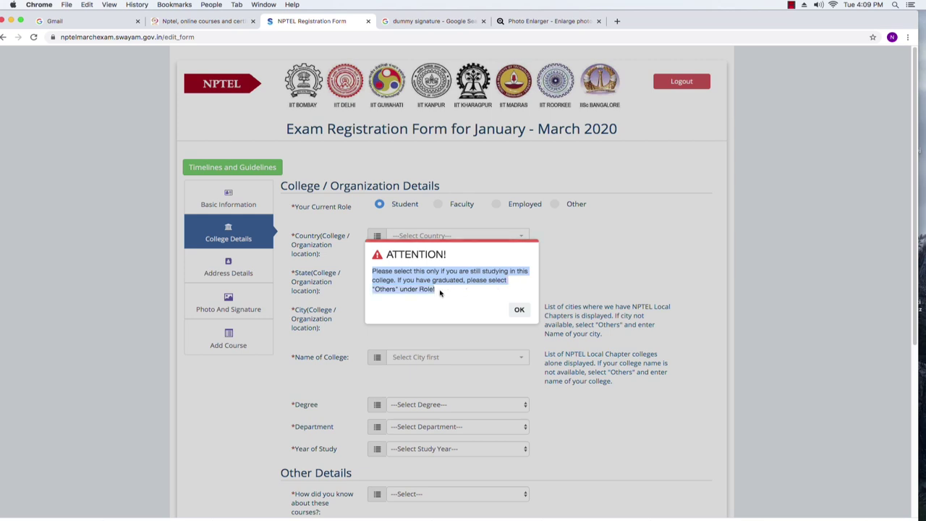
{"action": "left_click", "coordinate": [518, 309]}
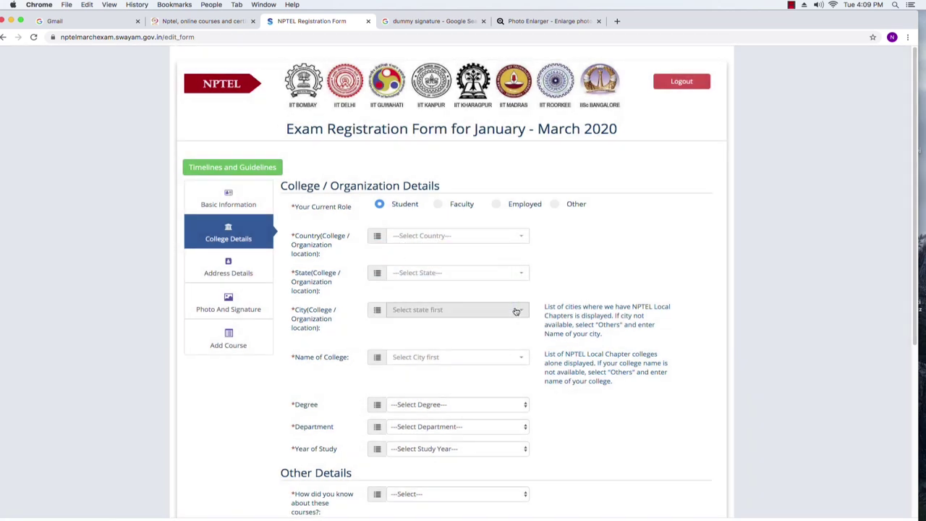
Go through the Student, Faculty and Employed options for the current role and select Other
{"action": "left_click", "coordinate": [381, 208]}
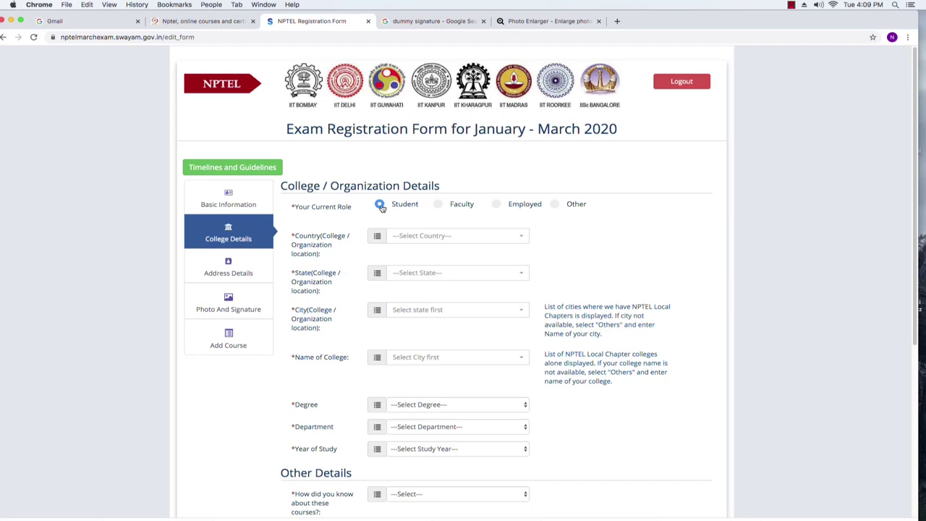
{"action": "left_click", "coordinate": [439, 206]}
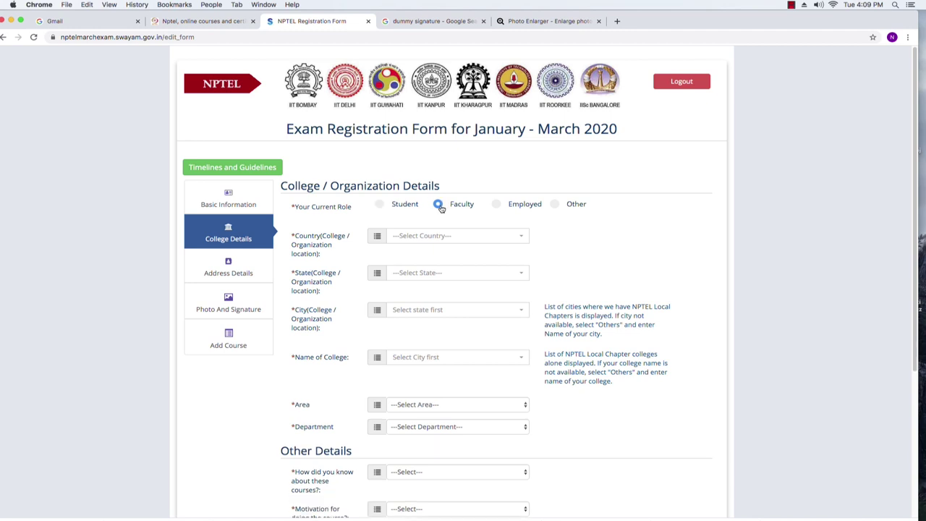
{"action": "left_click", "coordinate": [498, 206]}
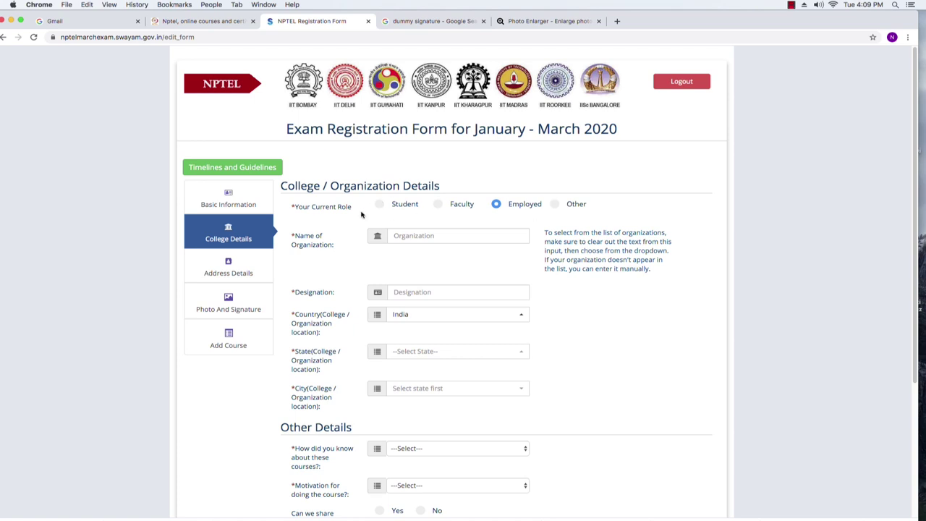
{"action": "left_click", "coordinate": [557, 205]}
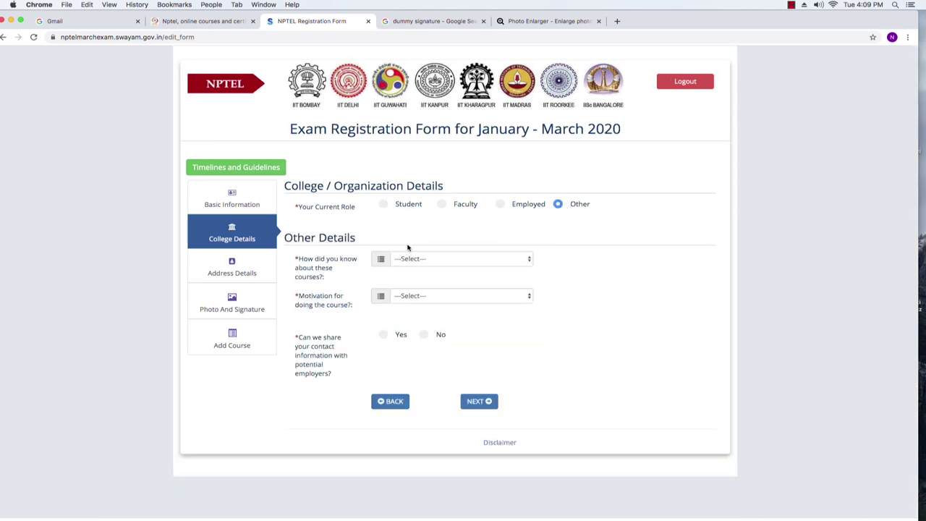
Choose Student as the current role, dismiss its notice, and set the college location to India, Maharashtra
{"action": "left_click", "coordinate": [382, 207]}
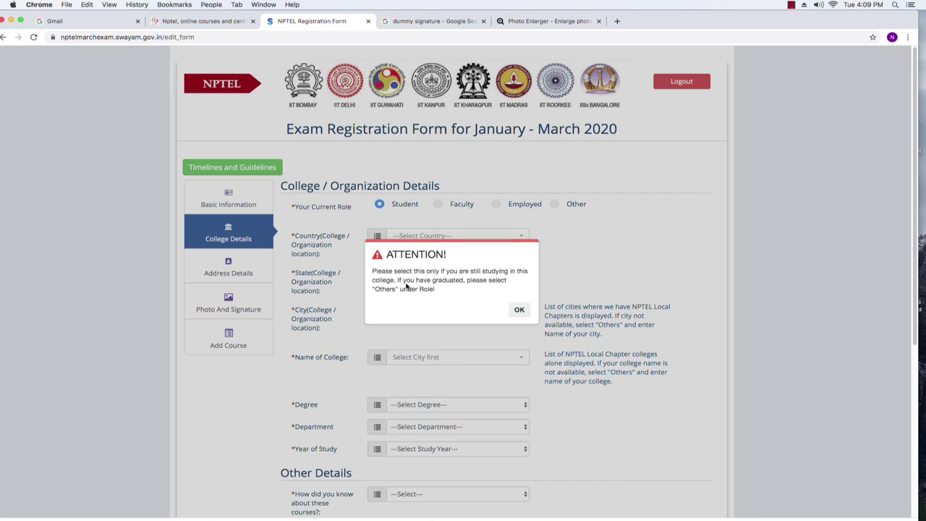
{"action": "left_click", "coordinate": [518, 310]}
{"action": "left_click", "coordinate": [417, 239]}
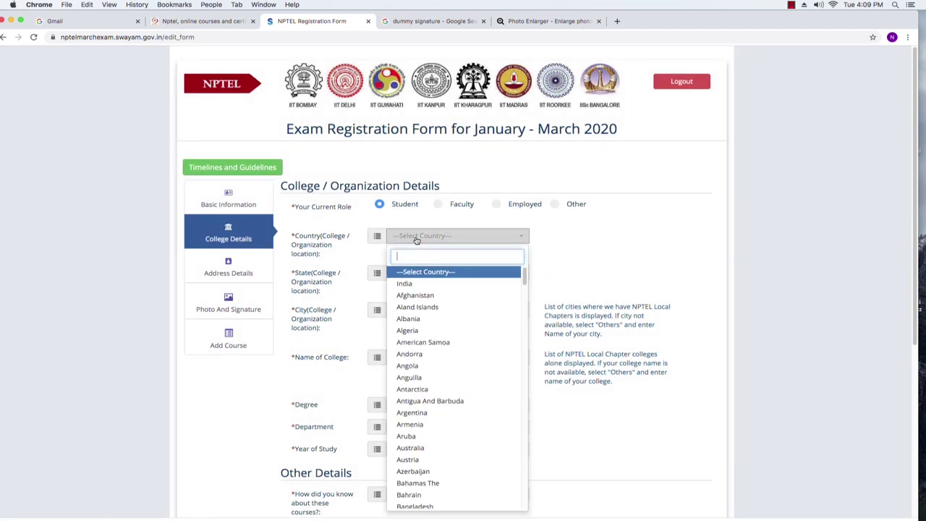
{"action": "left_click", "coordinate": [405, 287]}
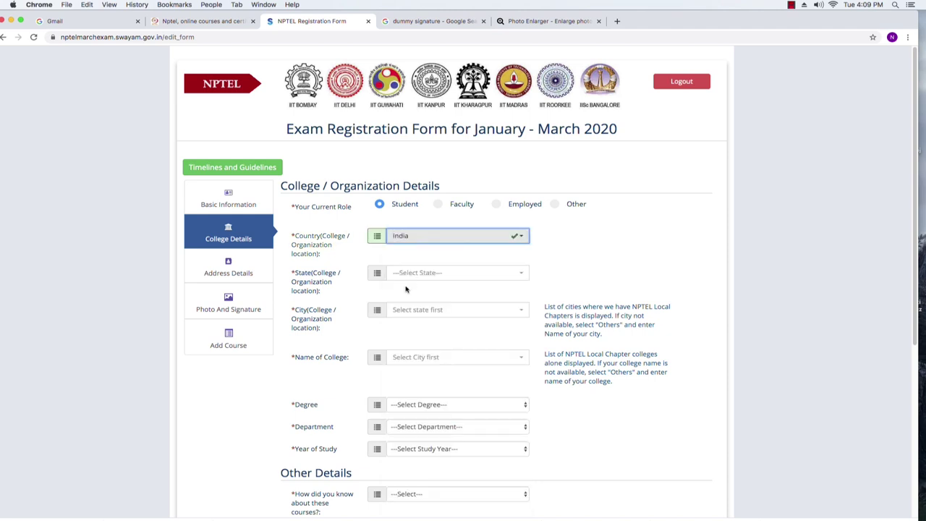
{"action": "left_click", "coordinate": [417, 273]}
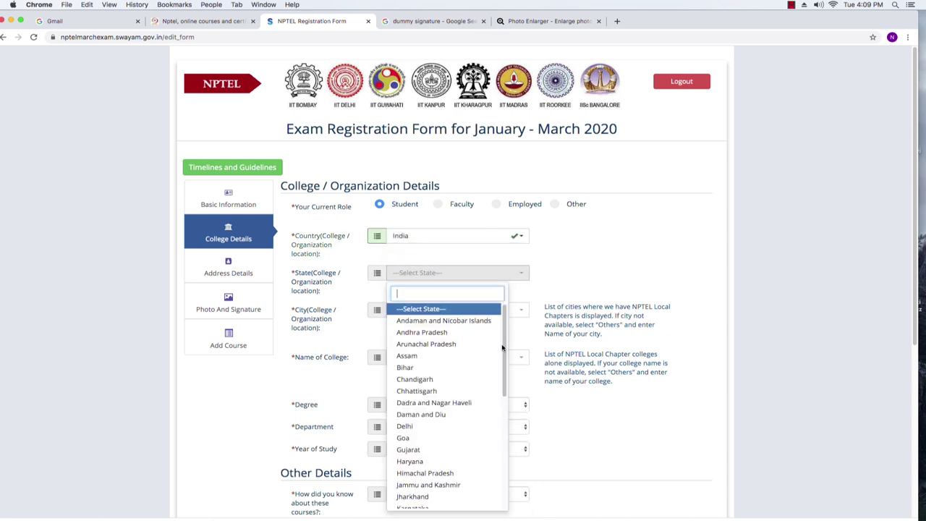
{"action": "left_click_drag", "start_coordinate": [502, 344], "coordinate": [501, 404]}
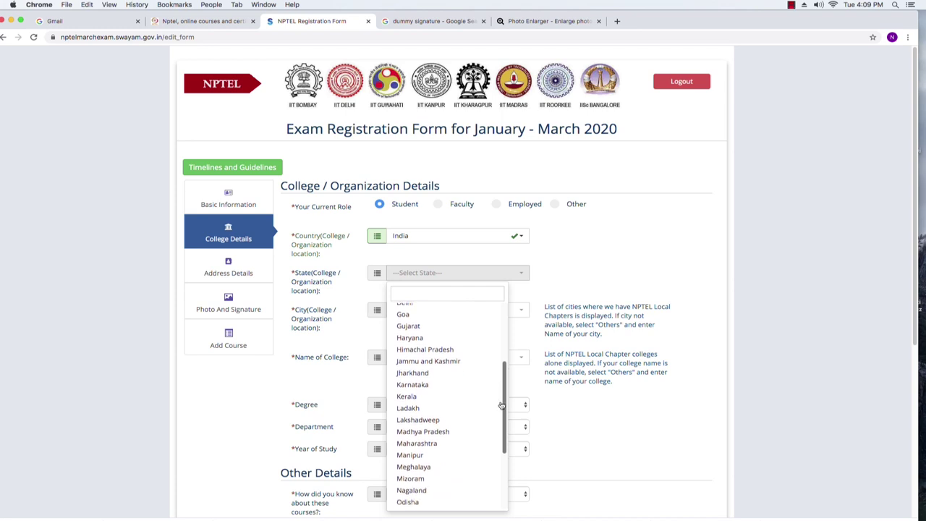
{"action": "left_click", "coordinate": [433, 443]}
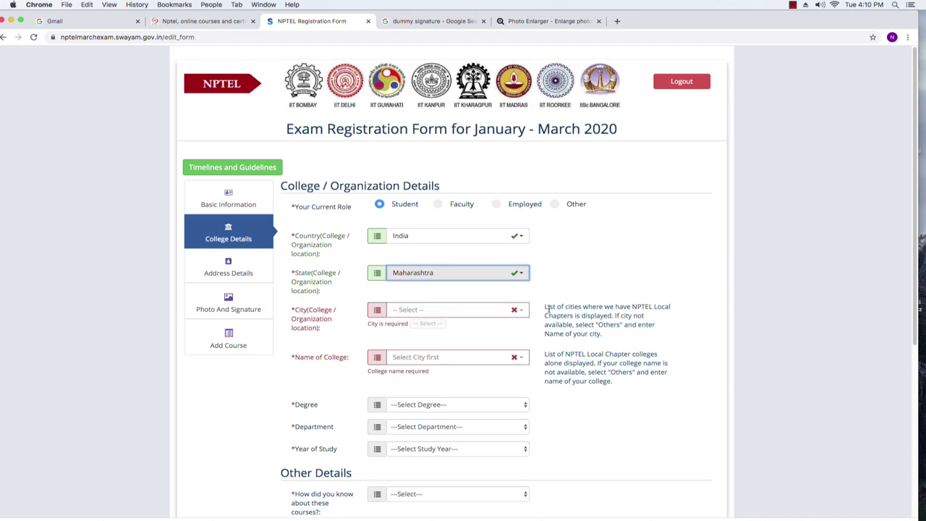
Read the note about unlisted cities, set the college city to SOLAPUR, and choose WALCHAND INSTITUTE OF TECHNOLOGY as the college
{"action": "left_click_drag", "start_coordinate": [544, 306], "coordinate": [626, 335]}
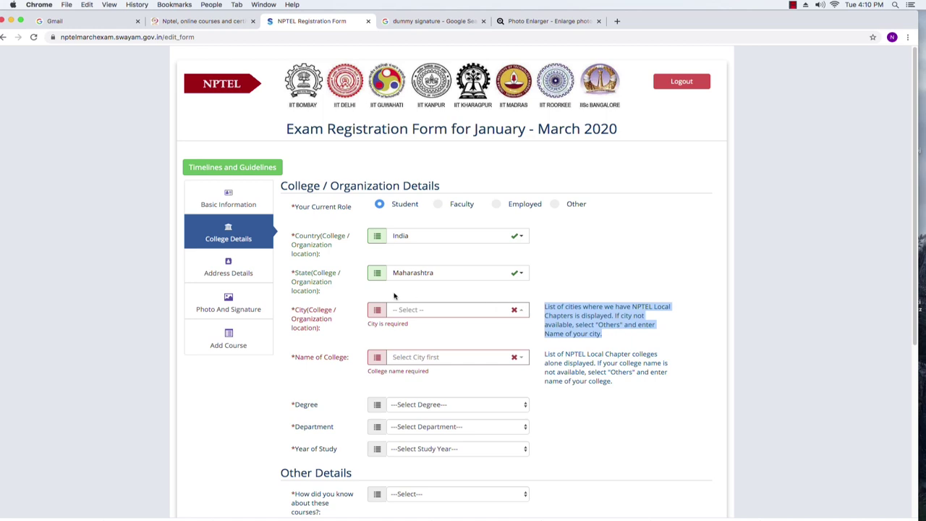
{"action": "left_click", "coordinate": [412, 312]}
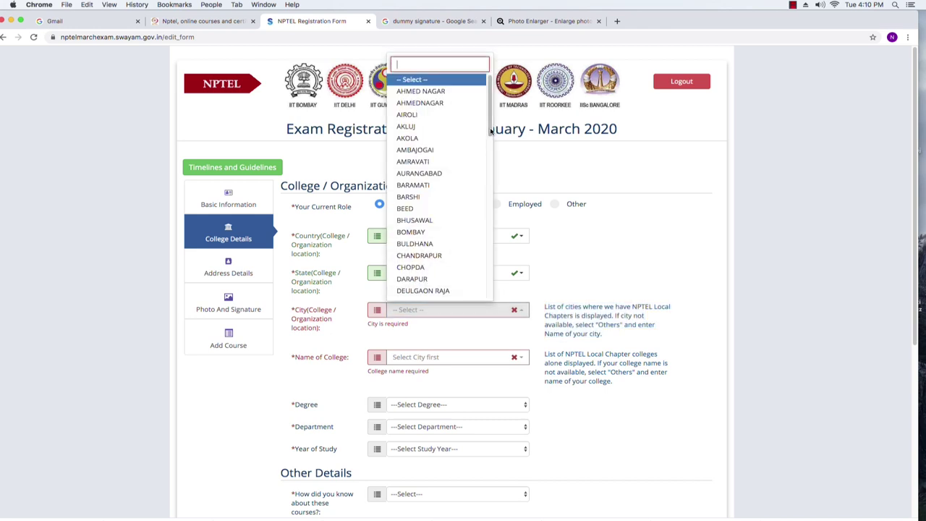
{"action": "left_click_drag", "start_coordinate": [490, 130], "coordinate": [460, 277]}
{"action": "left_click", "coordinate": [421, 262]}
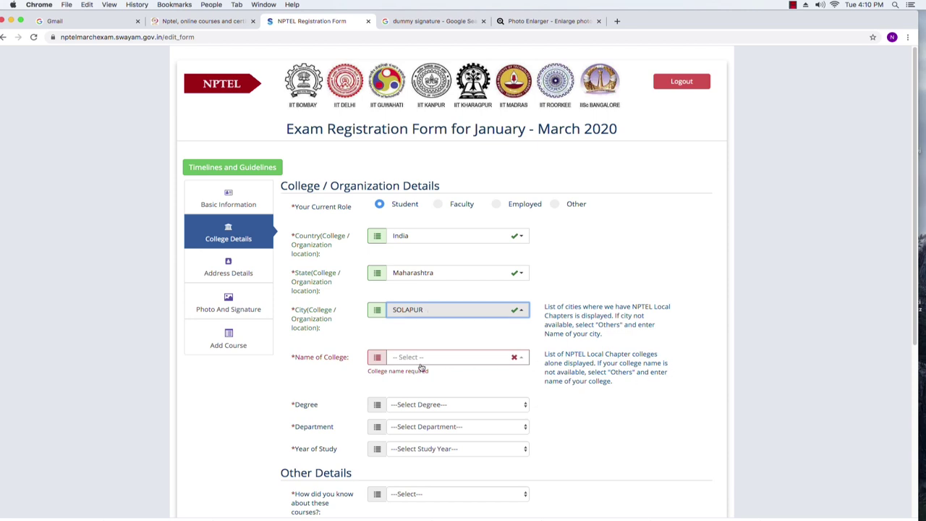
{"action": "left_click", "coordinate": [399, 360]}
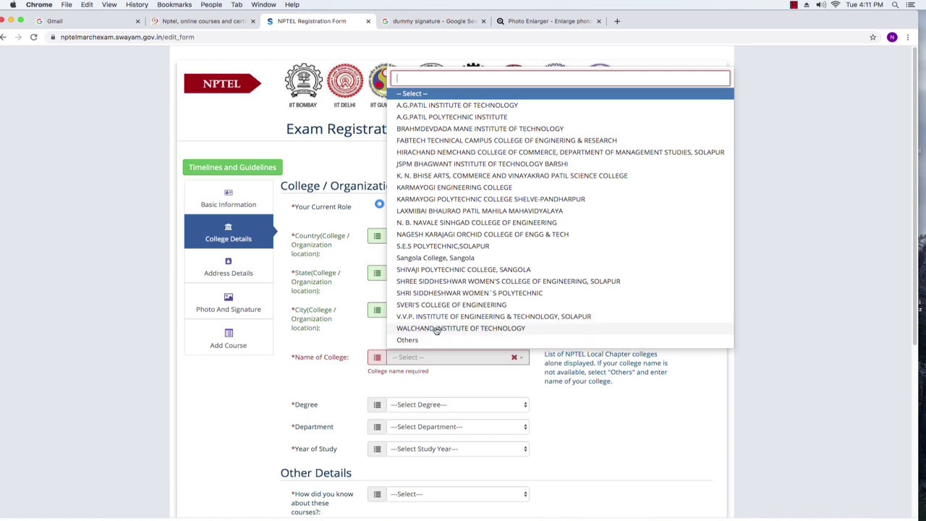
{"action": "left_click", "coordinate": [435, 328]}
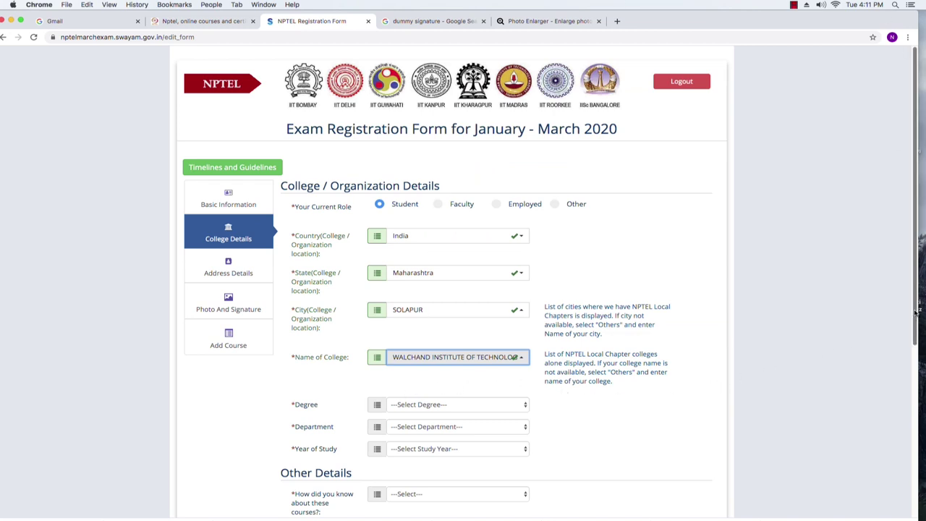
Set the degree to BE, the department to Chemical Engineering and the year of study to 3rd Year
{"action": "scroll", "coordinate": [915, 311], "scroll_direction": "down", "scroll_amount": 3}
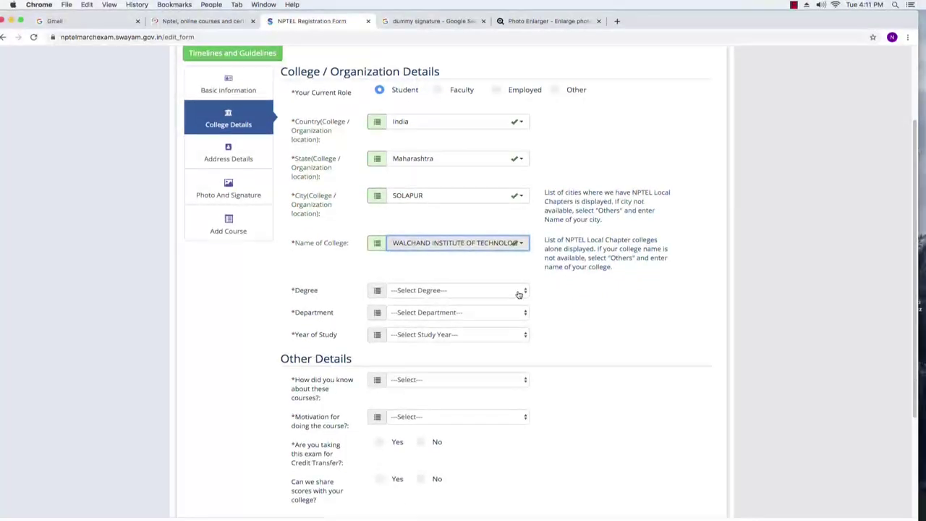
{"action": "left_click", "coordinate": [525, 292]}
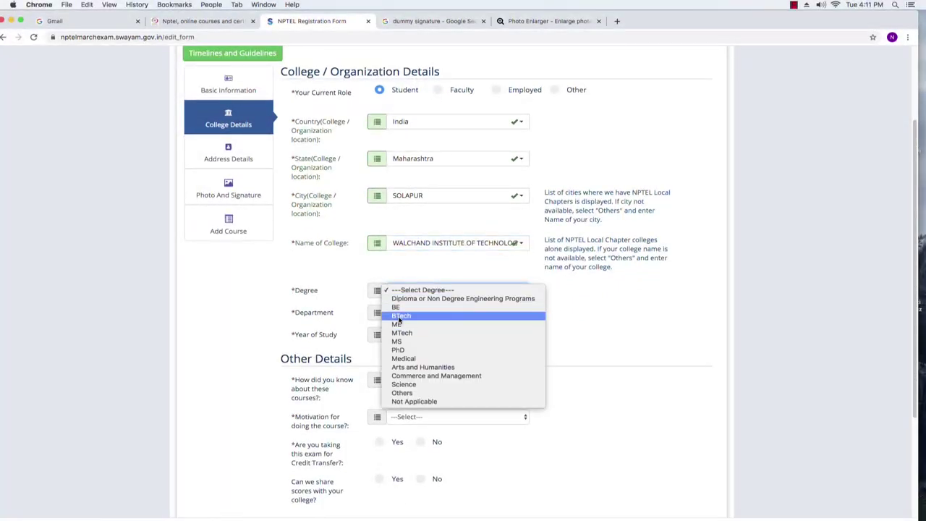
{"action": "left_click", "coordinate": [397, 307]}
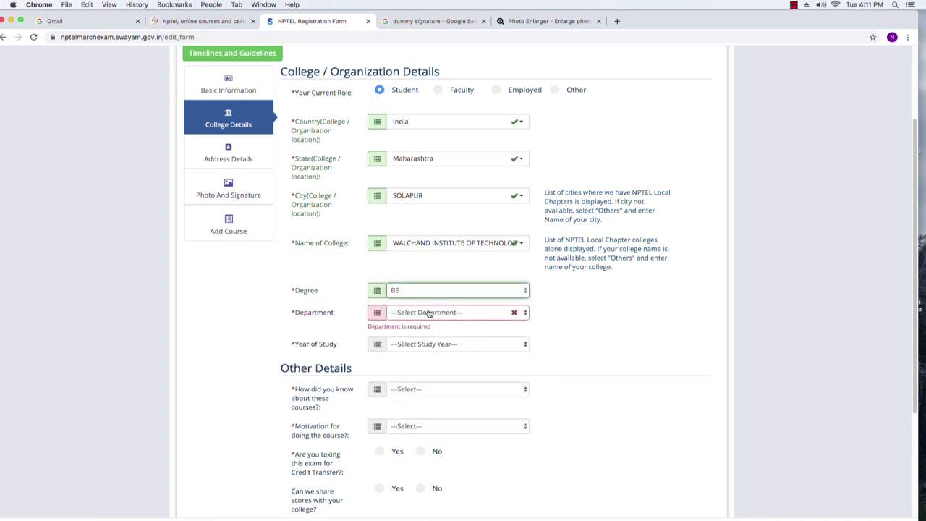
{"action": "left_click", "coordinate": [429, 312]}
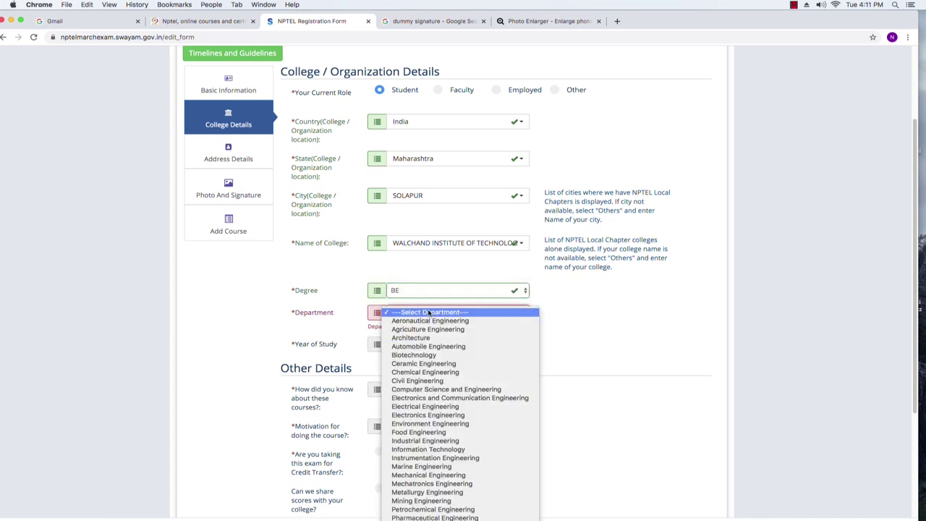
{"action": "left_click", "coordinate": [432, 374]}
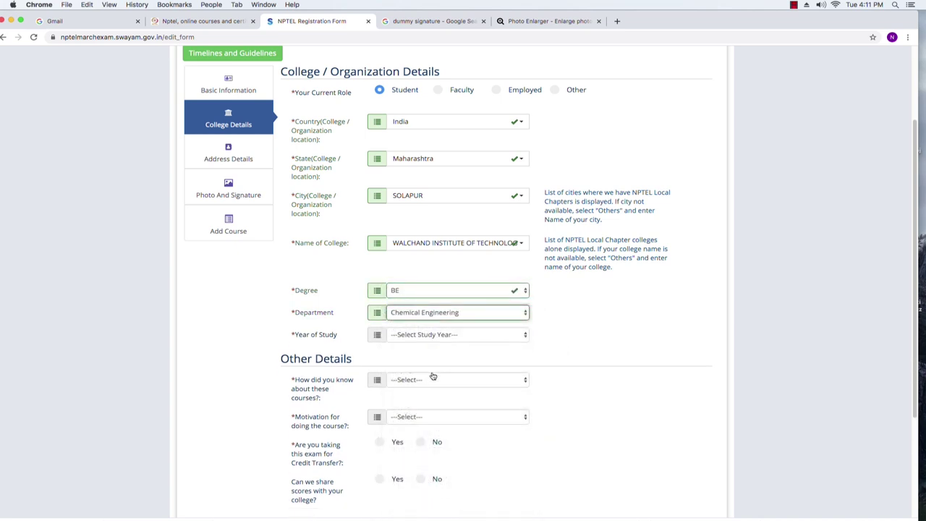
{"action": "left_click", "coordinate": [484, 335]}
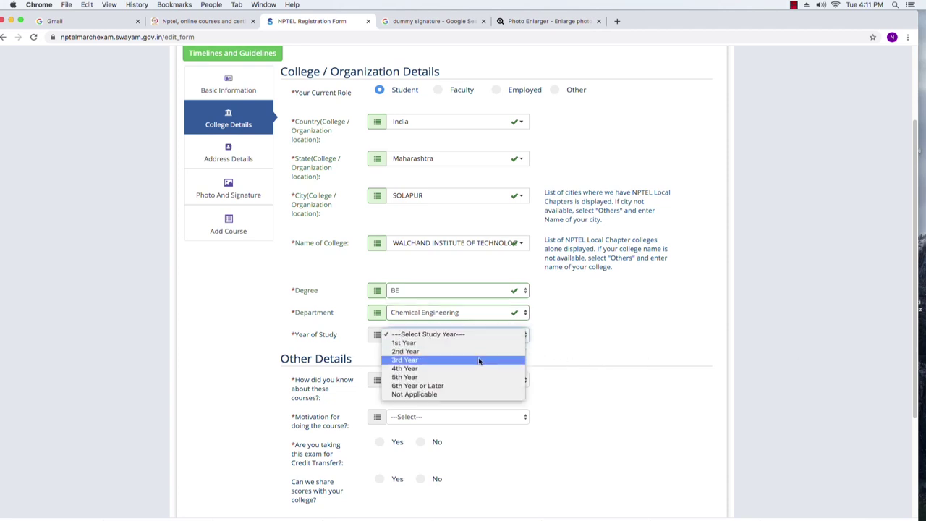
{"action": "left_click", "coordinate": [479, 360]}
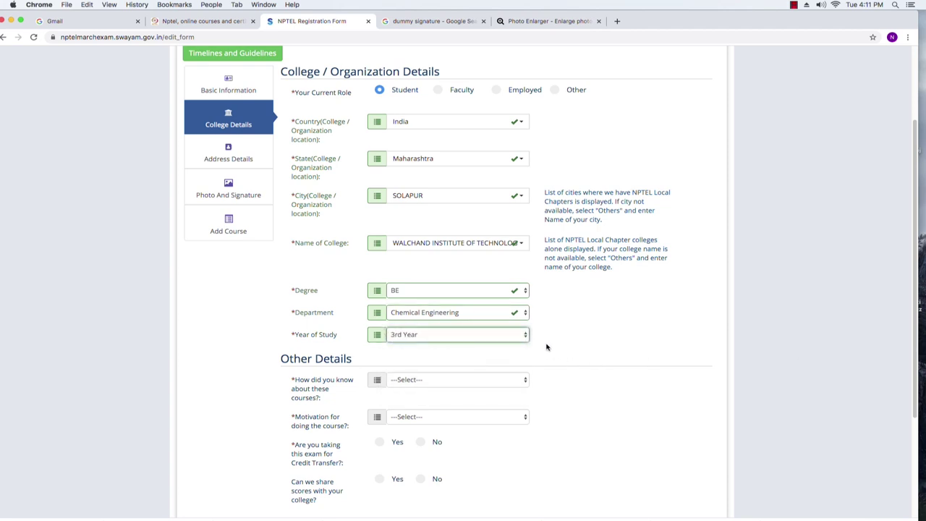
Under Other Details, give Friends as the source of the courses and "To update my knowledge" as the motivation
{"action": "scroll", "coordinate": [565, 349], "scroll_direction": "up", "scroll_amount": 1}
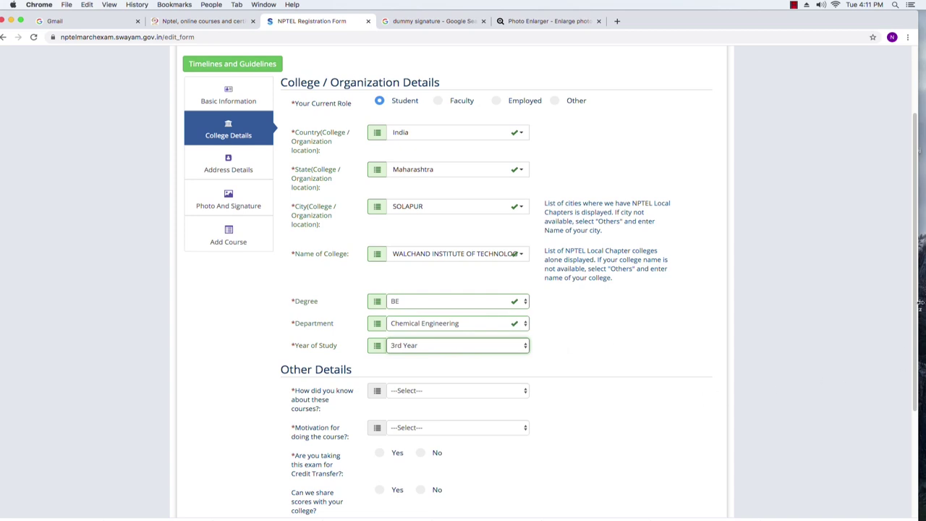
{"action": "left_click_drag", "start_coordinate": [917, 303], "coordinate": [915, 384]}
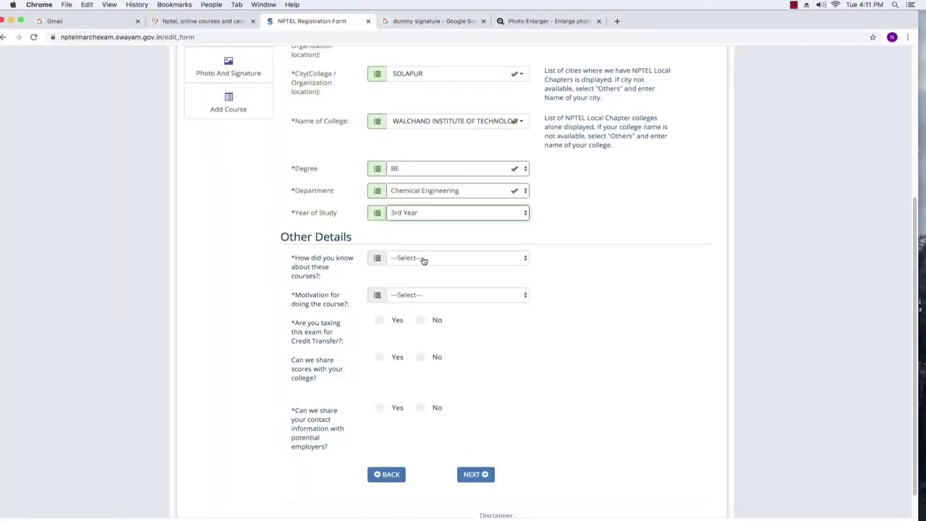
{"action": "left_click", "coordinate": [527, 259]}
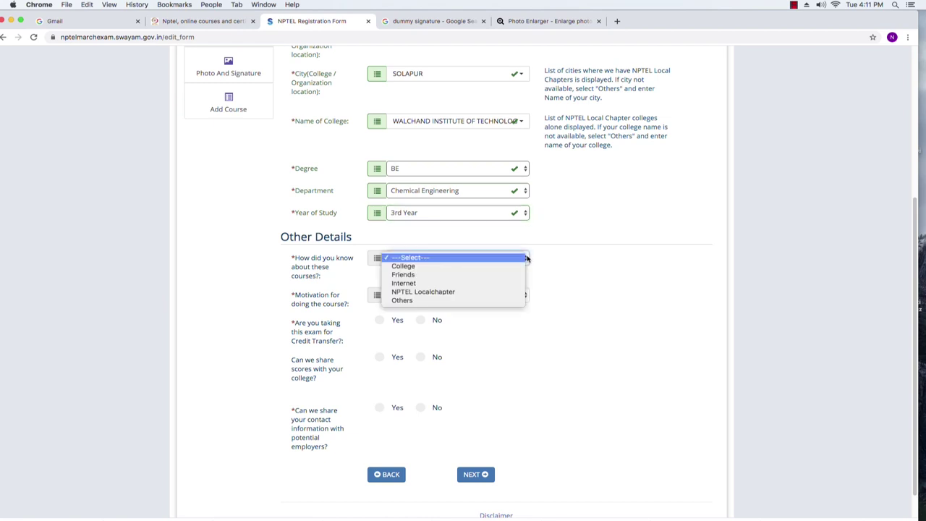
{"action": "left_click", "coordinate": [421, 278]}
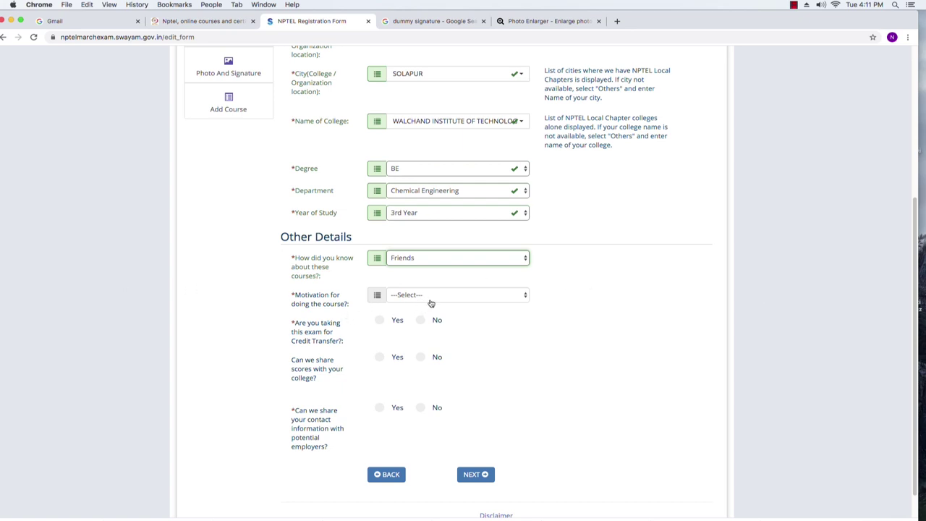
{"action": "left_click", "coordinate": [430, 297]}
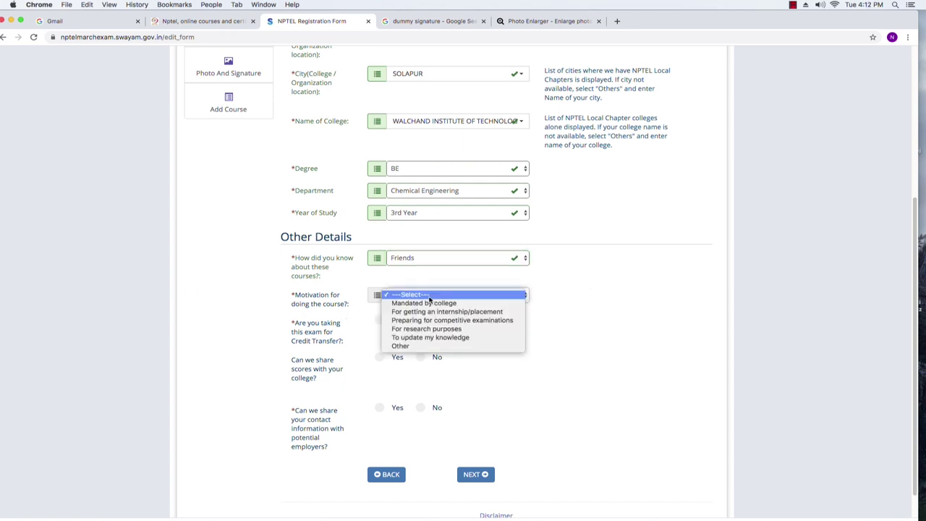
{"action": "left_click", "coordinate": [427, 339]}
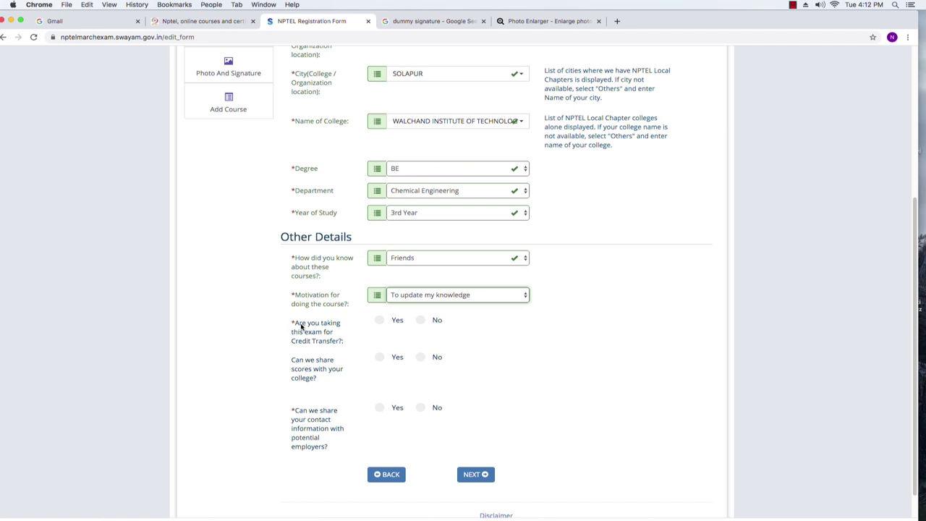
Try Yes for the credit transfer question, read the information notice and dismiss it
{"action": "left_click_drag", "start_coordinate": [293, 322], "coordinate": [343, 342]}
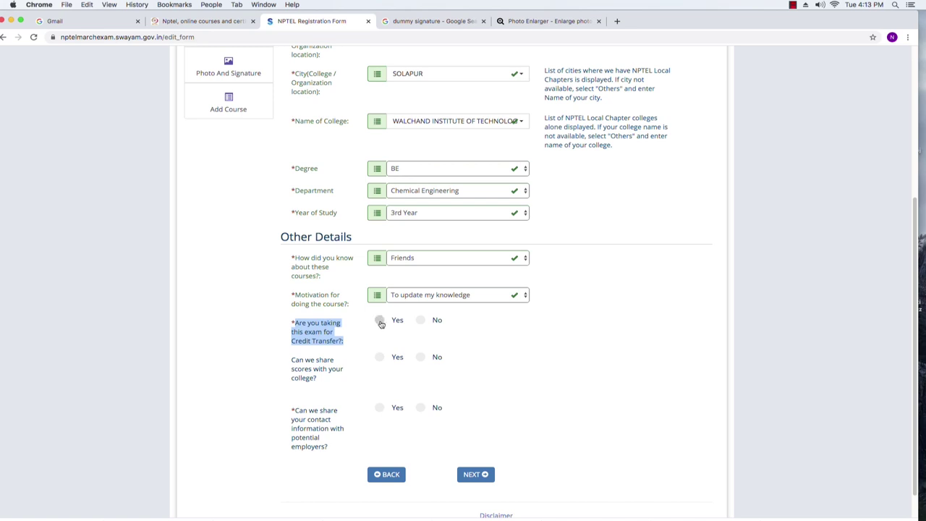
{"action": "left_click", "coordinate": [379, 320]}
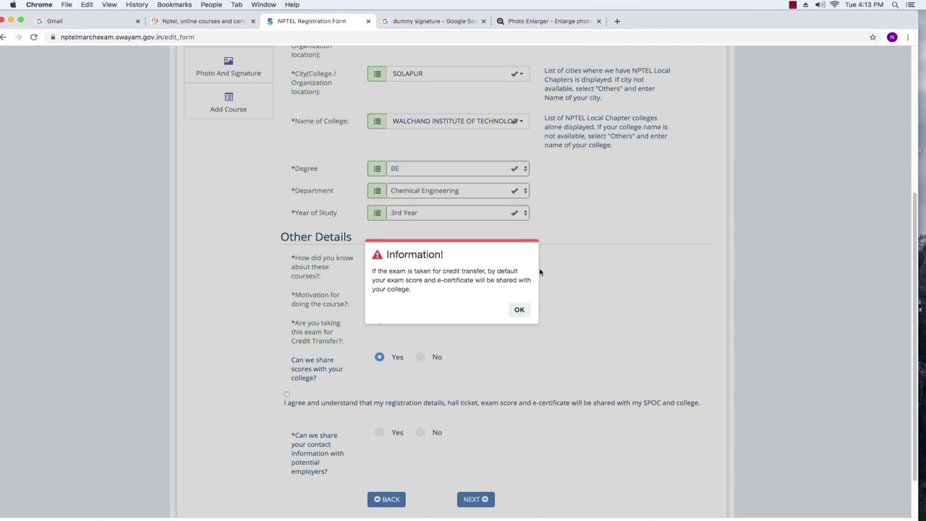
{"action": "left_click", "coordinate": [521, 311]}
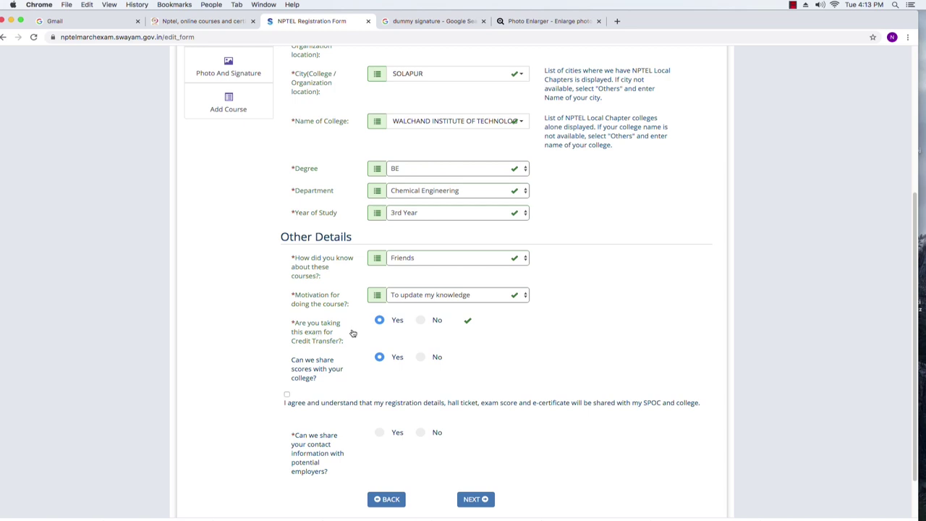
Answer No to taking the exam for credit transfer and Yes to sharing scores with the college, dismissing both notices
{"action": "left_click", "coordinate": [424, 323]}
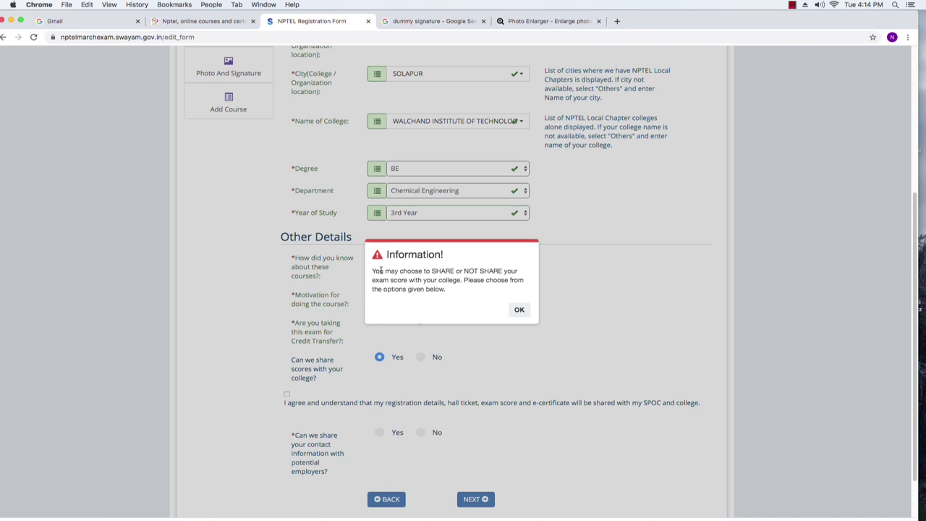
{"action": "left_click", "coordinate": [518, 309]}
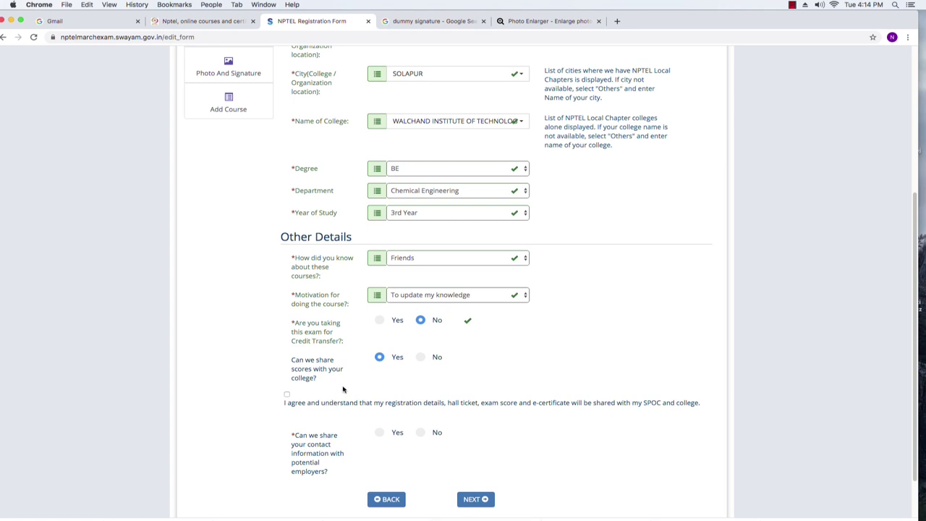
{"action": "left_click", "coordinate": [381, 357]}
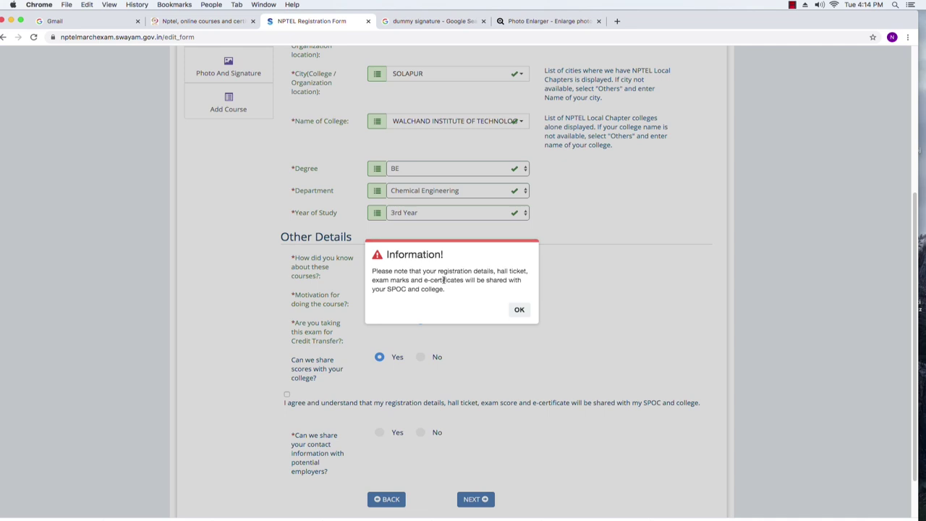
{"action": "left_click", "coordinate": [518, 310]}
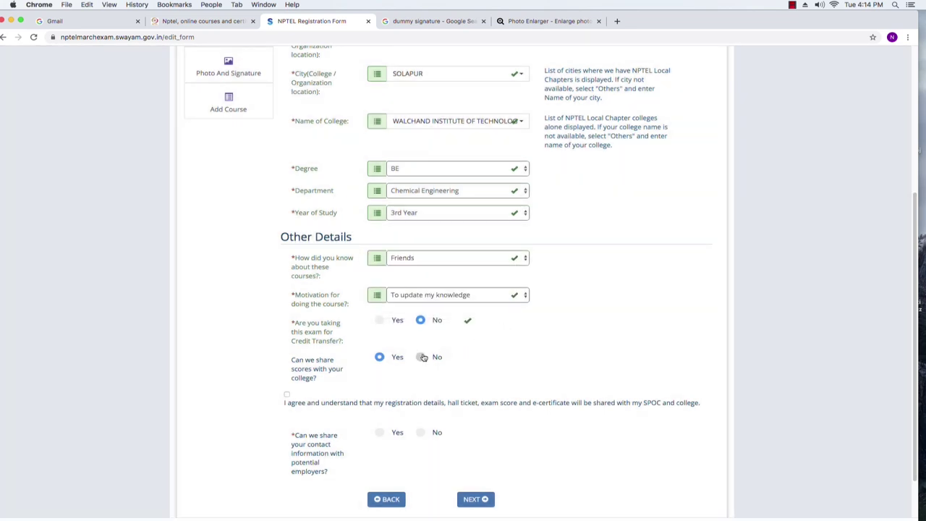
Try No for sharing scores with the college, read its notice, and return the answer to Yes
{"action": "left_click", "coordinate": [420, 357]}
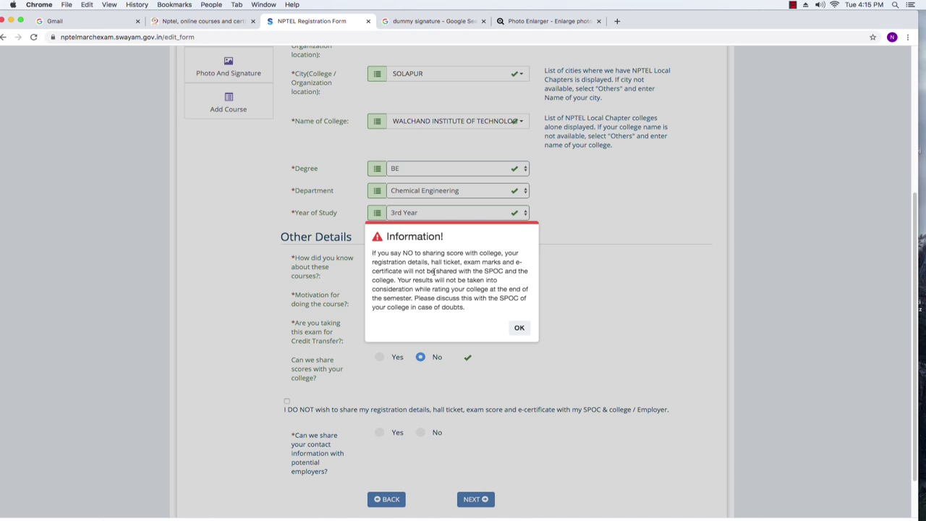
{"action": "left_click", "coordinate": [519, 327]}
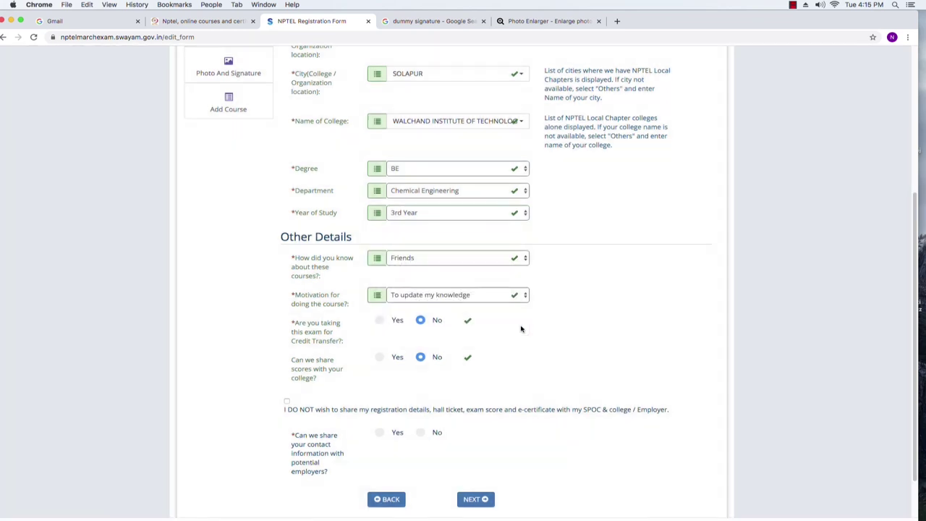
{"action": "left_click", "coordinate": [380, 358]}
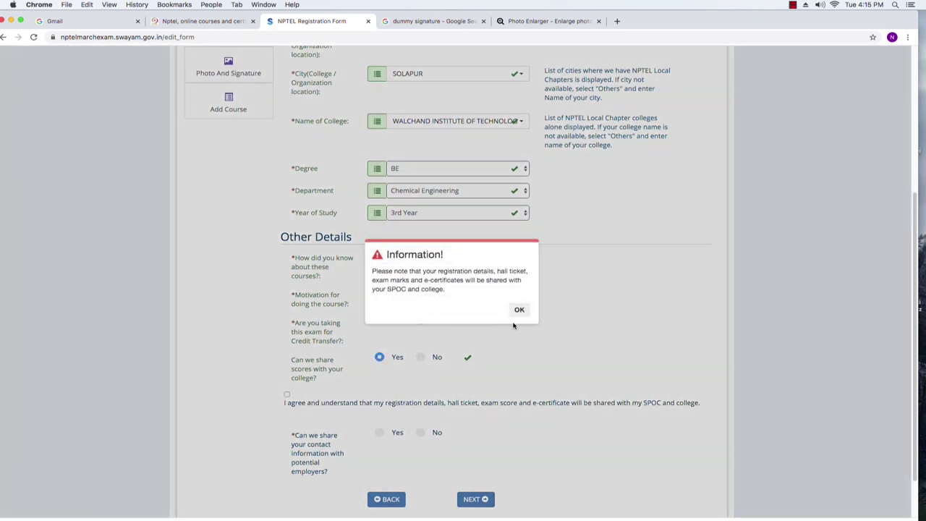
{"action": "left_click", "coordinate": [519, 312]}
{"action": "scroll", "coordinate": [550, 347], "scroll_direction": "up", "scroll_amount": 1}
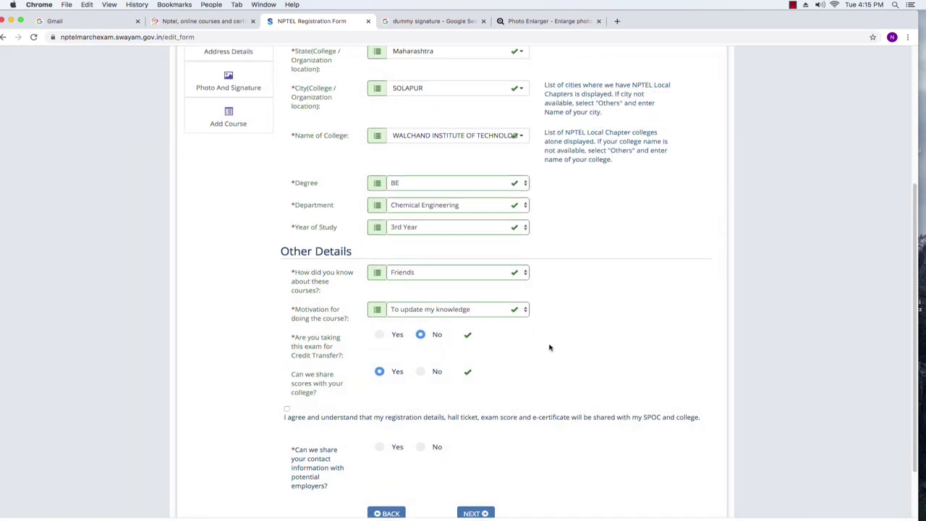
Accept sharing registration details and scores with the SPOC and college, and answer Yes to sharing contact information with potential employers
{"action": "left_click", "coordinate": [287, 410]}
{"action": "scroll", "coordinate": [398, 415], "scroll_direction": "up", "scroll_amount": 1}
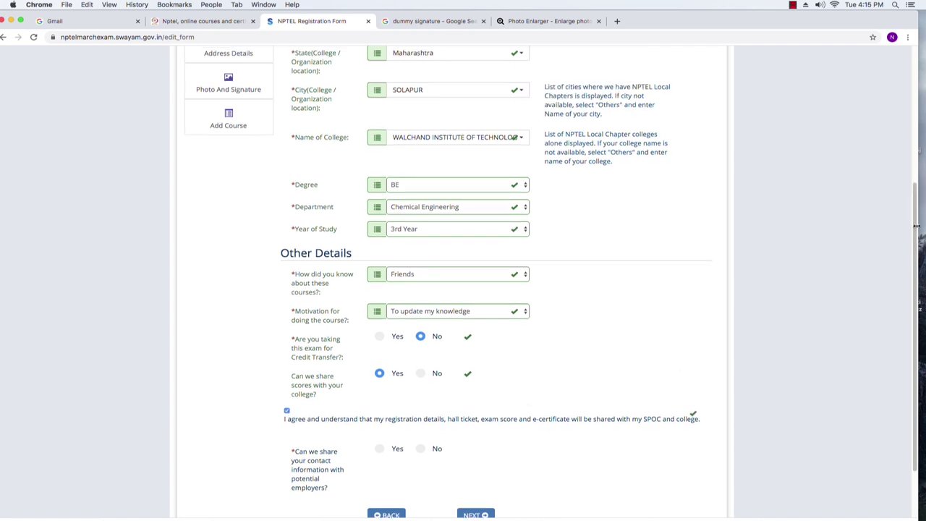
{"action": "scroll", "coordinate": [651, 335], "scroll_direction": "down", "scroll_amount": 3}
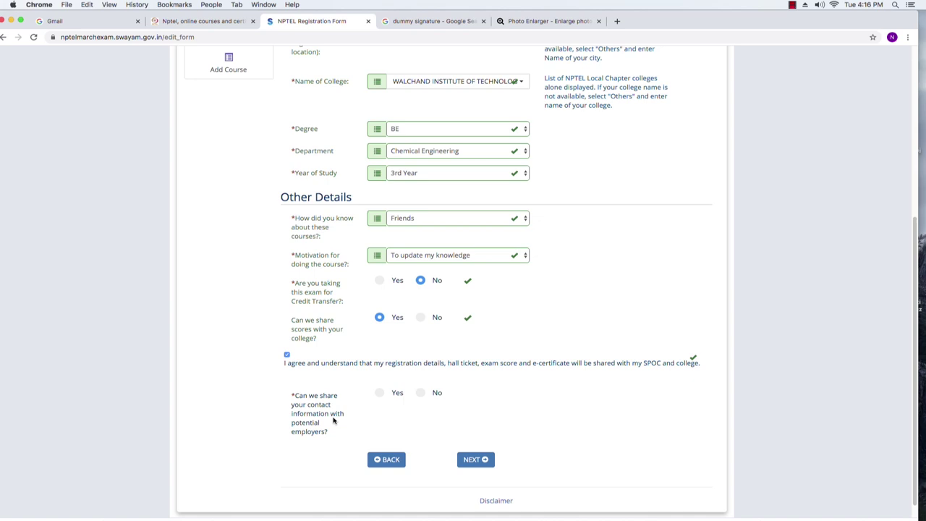
{"action": "left_click", "coordinate": [380, 393]}
{"action": "left_click", "coordinate": [420, 392]}
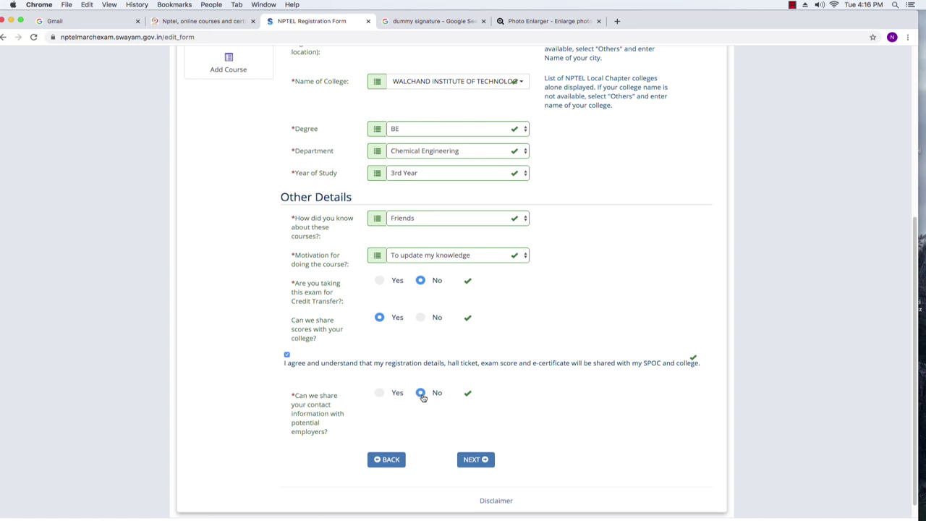
{"action": "left_click", "coordinate": [381, 394]}
Review the completed college and other details, and continue to the certificate mailing address section
{"action": "left_click_drag", "start_coordinate": [914, 224], "coordinate": [917, 63]}
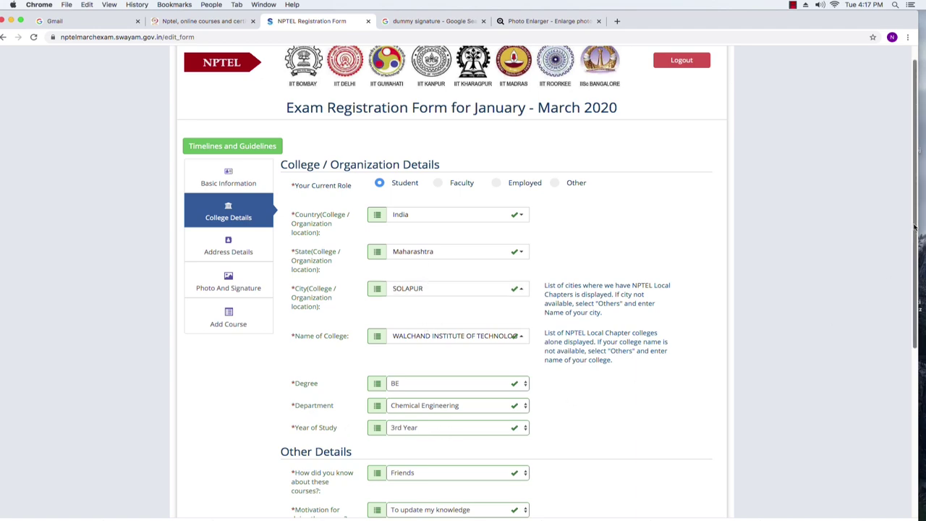
{"action": "scroll", "coordinate": [910, 230], "scroll_direction": "down", "scroll_amount": 3}
{"action": "scroll", "coordinate": [909, 311], "scroll_direction": "down", "scroll_amount": 5}
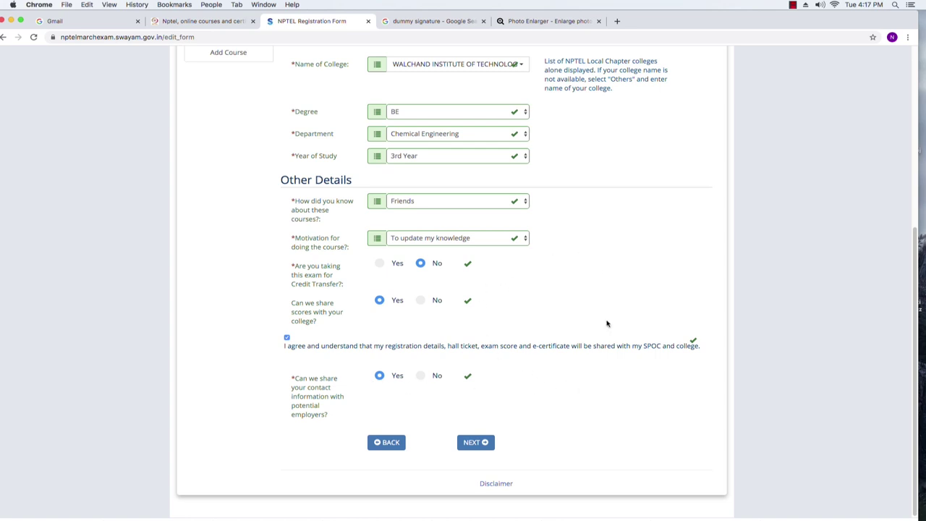
{"action": "left_click", "coordinate": [474, 444]}
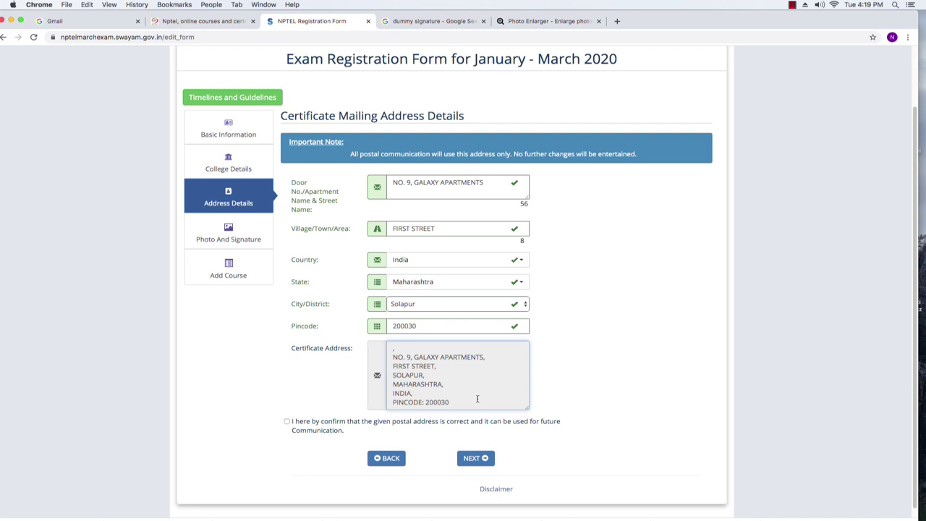
Confirm the given postal address as correct and continue to the photo and signature upload notes
{"action": "left_click", "coordinate": [286, 421]}
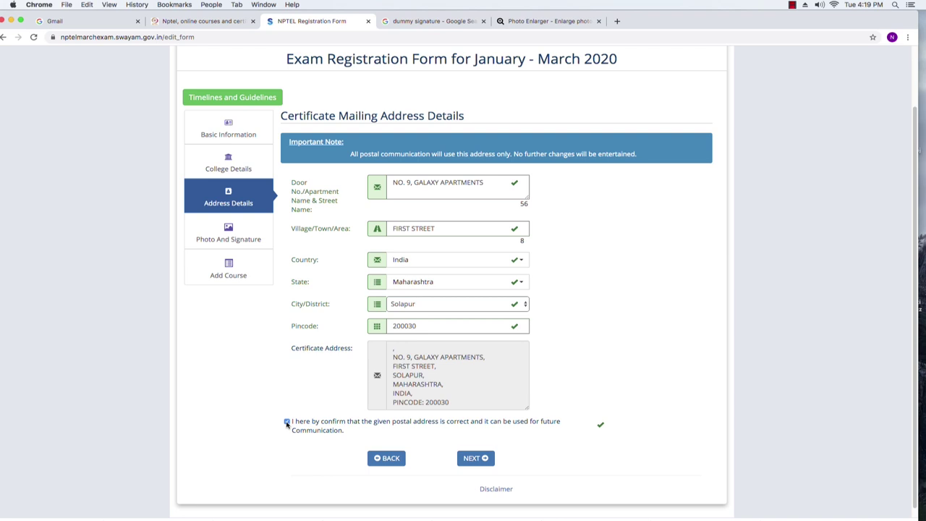
{"action": "left_click", "coordinate": [471, 458]}
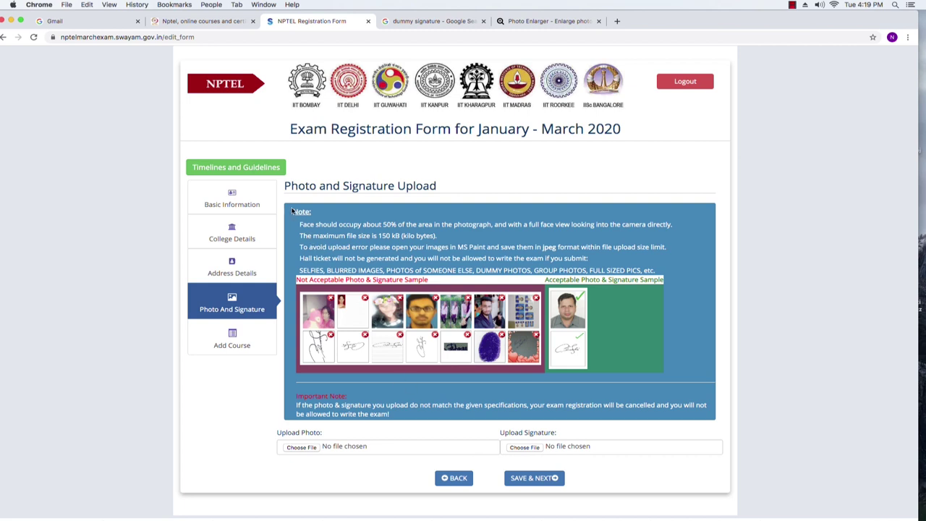
{"action": "left_click_drag", "start_coordinate": [299, 224], "coordinate": [550, 365]}
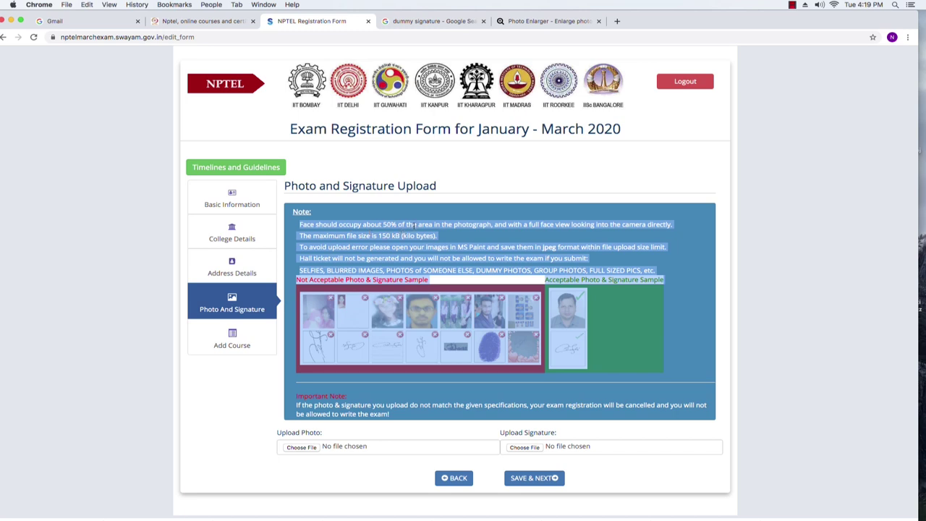
{"action": "left_click", "coordinate": [464, 226]}
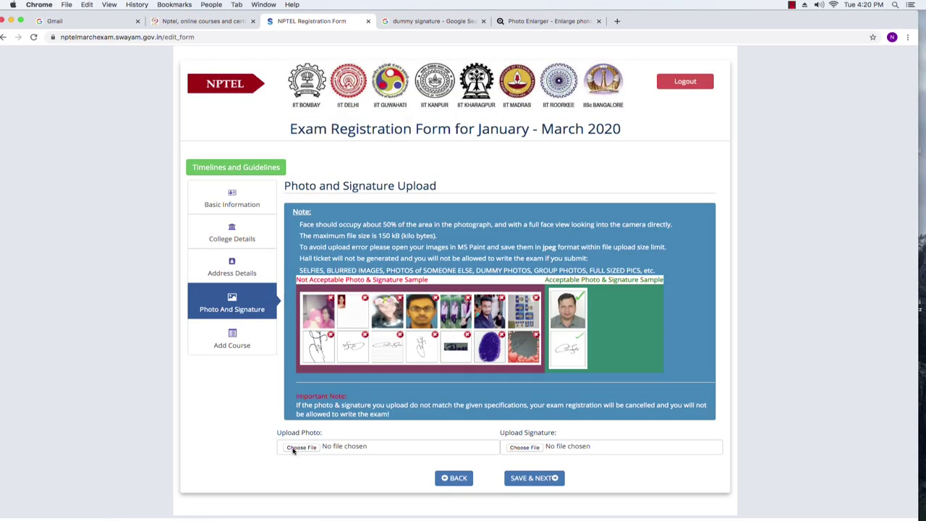
Upload My Image.jpg as the photo and My signature - 16Kb.v1 (1).jpg as the signature, and submit the profile information
{"action": "left_click", "coordinate": [292, 448]}
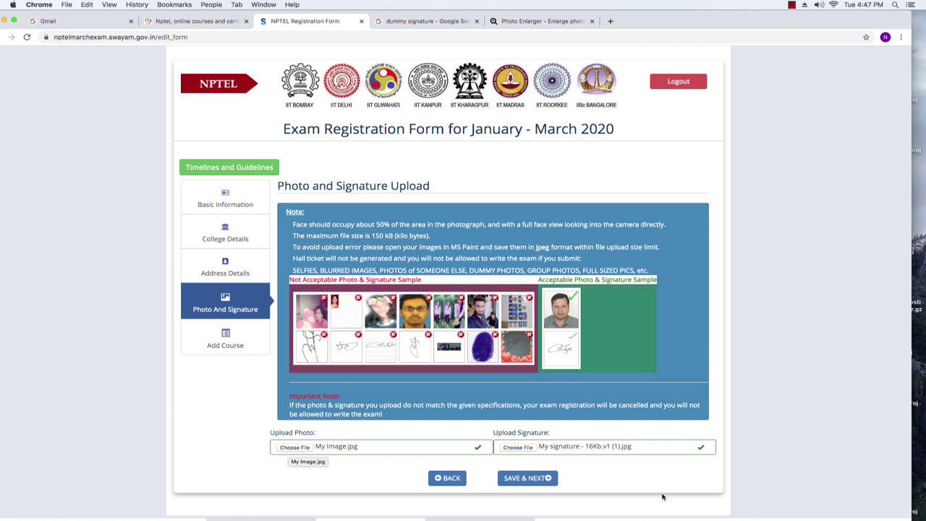
{"action": "left_click", "coordinate": [530, 480]}
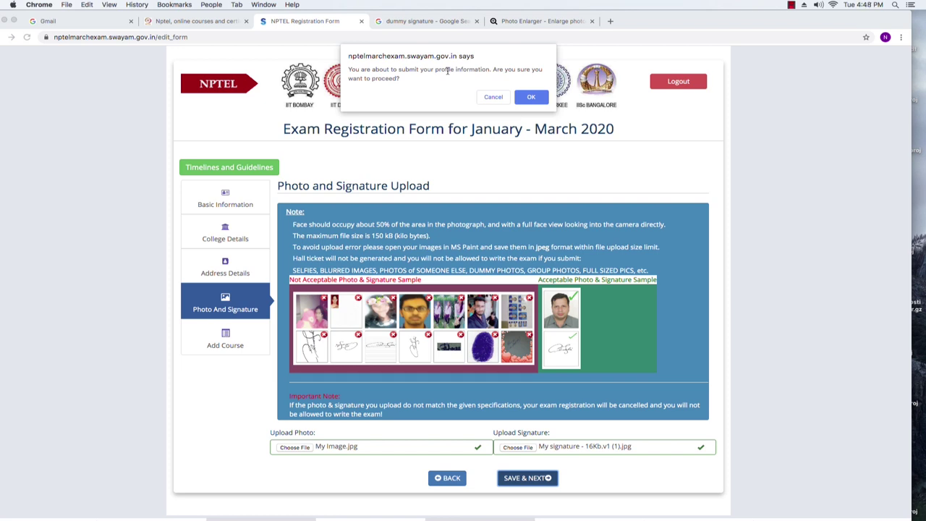
{"action": "left_click", "coordinate": [532, 99]}
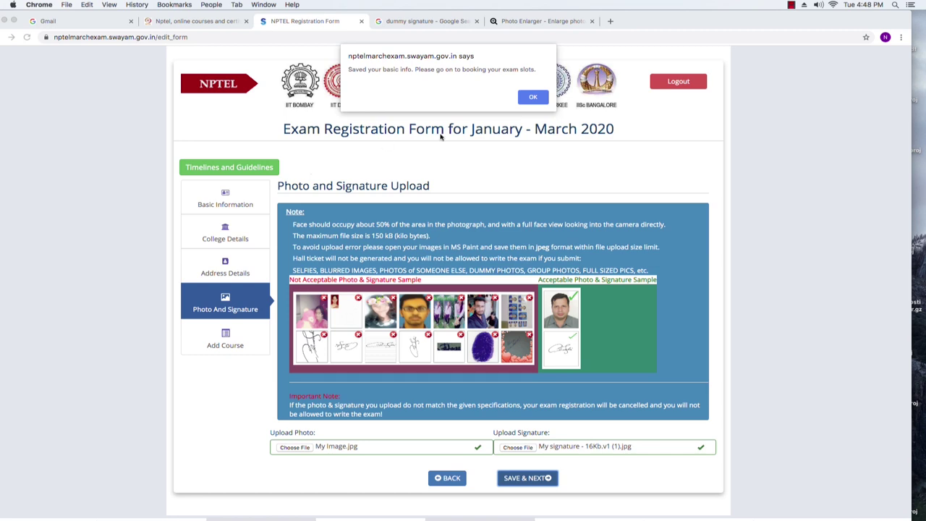
{"action": "left_click", "coordinate": [533, 99]}
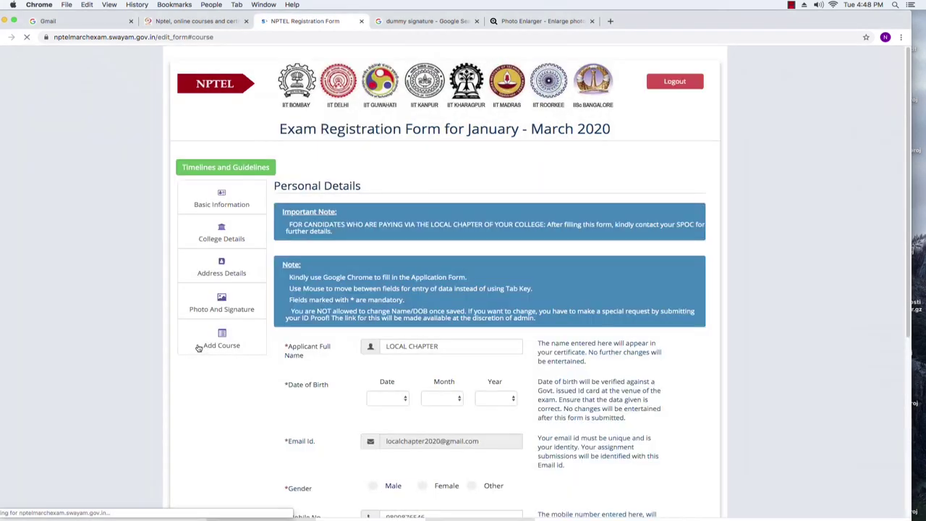
In the Add Course section, choose the Aircraft Maintenance course with the exam date 2020-03-29
{"action": "left_click", "coordinate": [201, 348]}
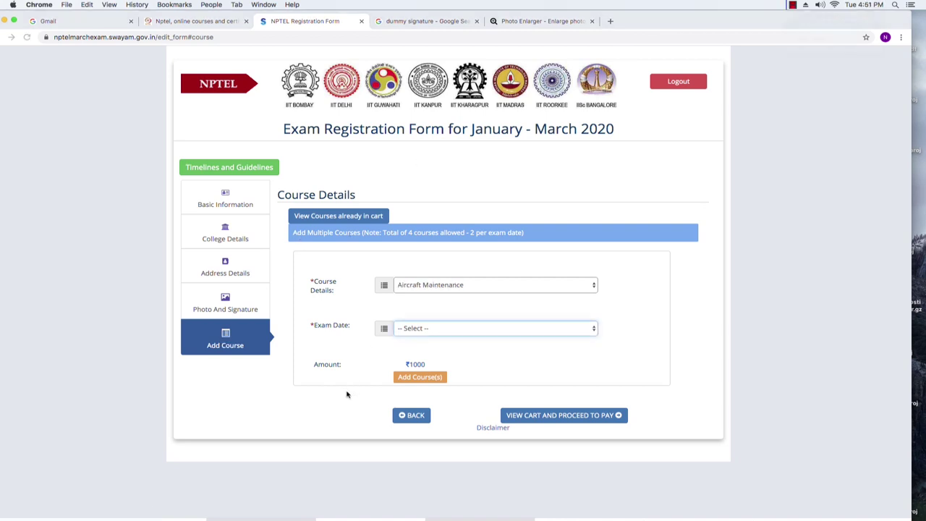
{"action": "left_click", "coordinate": [415, 286]}
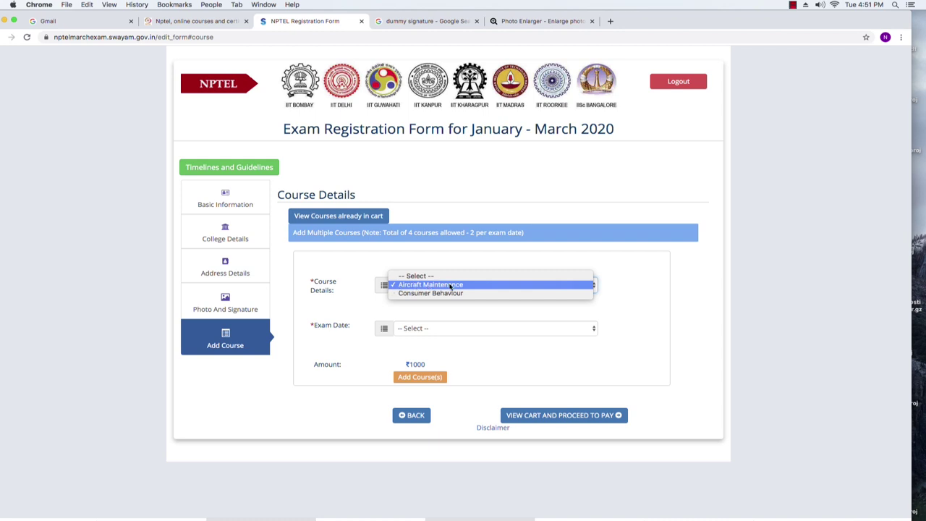
{"action": "left_click", "coordinate": [474, 285]}
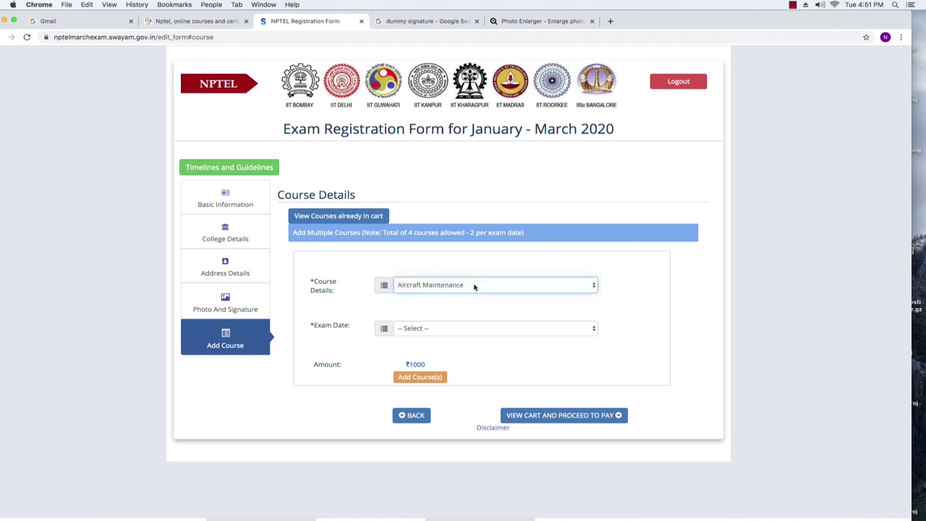
{"action": "left_click", "coordinate": [417, 328]}
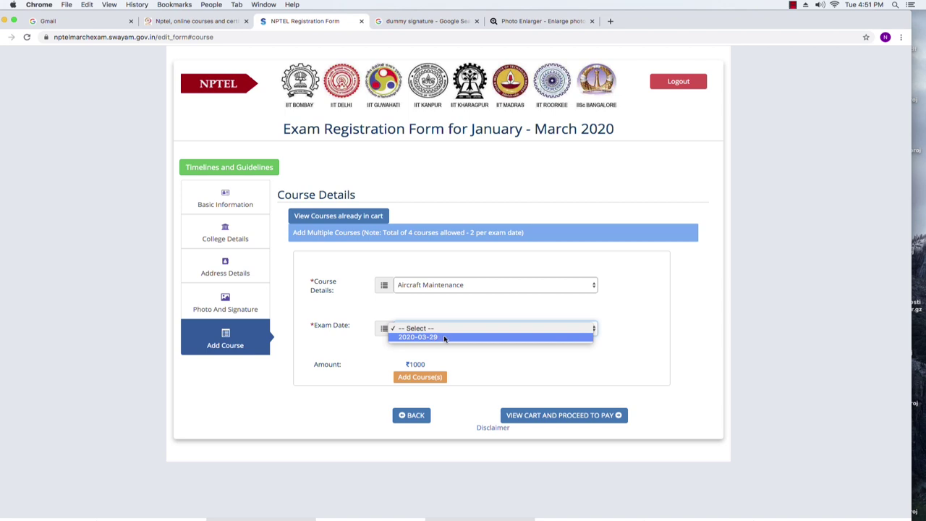
{"action": "left_click", "coordinate": [444, 338]}
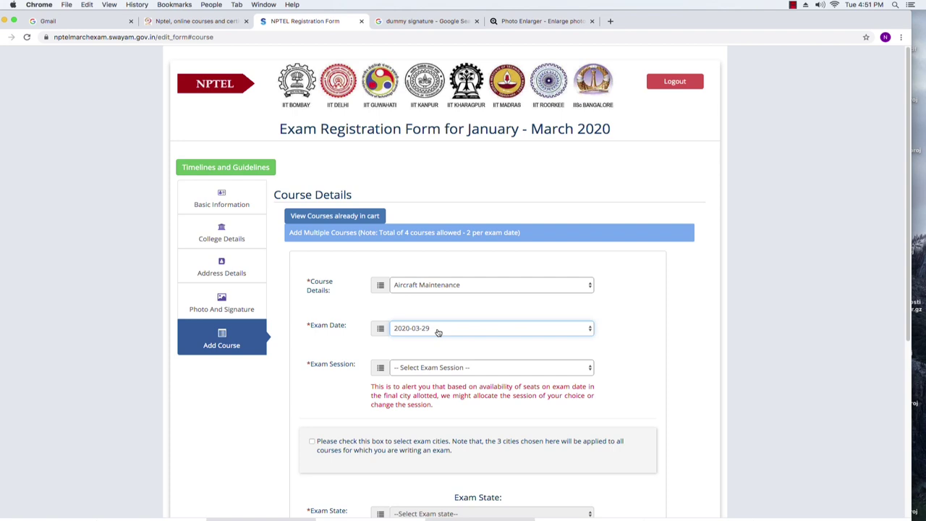
Set the exam session for the Aircraft Maintenance course to Morning Session
{"action": "left_click", "coordinate": [424, 369]}
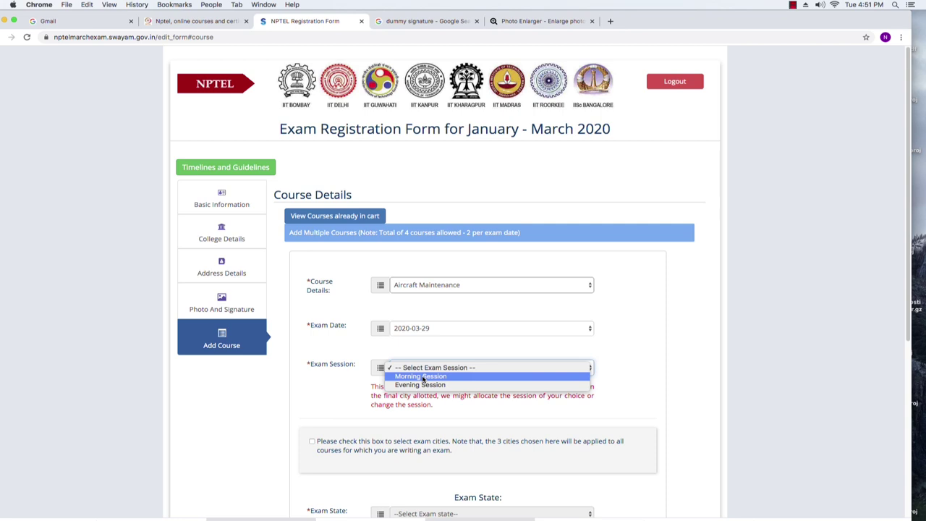
{"action": "left_click", "coordinate": [482, 362]}
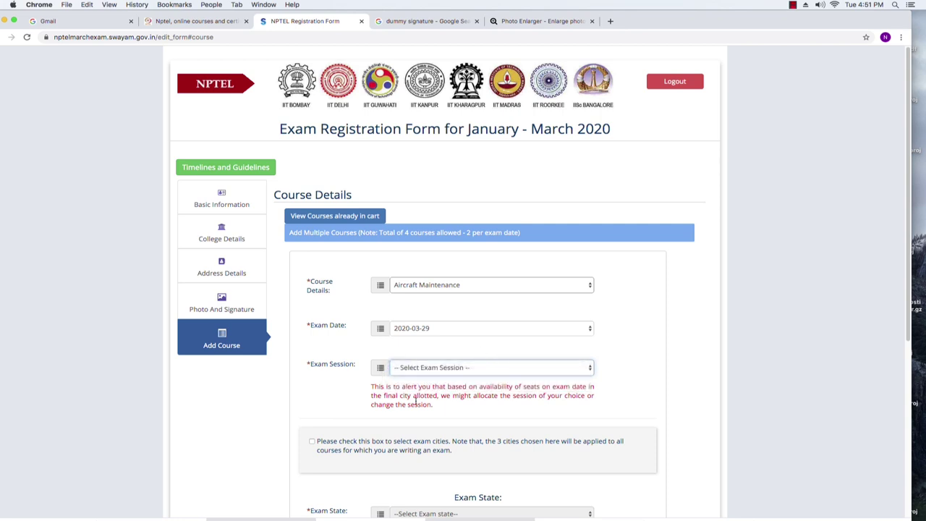
{"action": "left_click", "coordinate": [450, 370]}
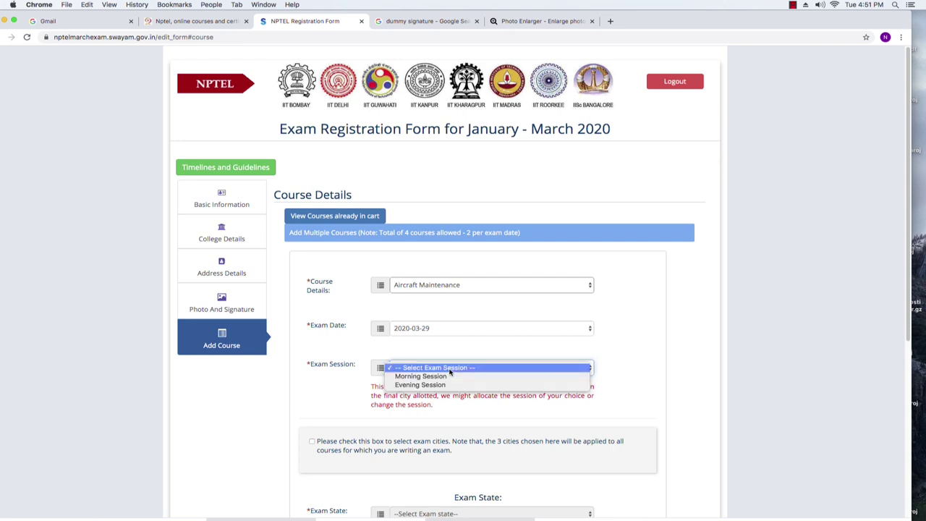
{"action": "left_click", "coordinate": [425, 376]}
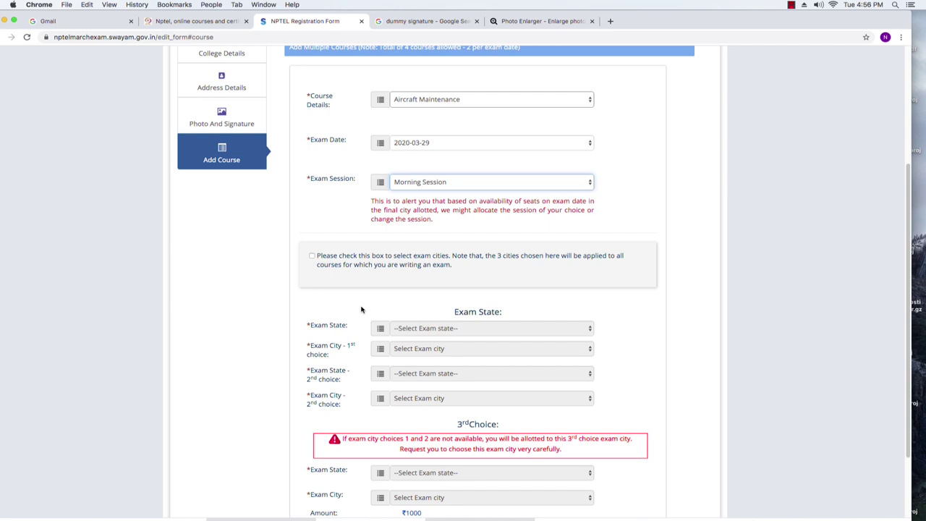
Enable exam city selection and set the first choice to Solapur in Maharashtra
{"action": "left_click", "coordinate": [312, 256]}
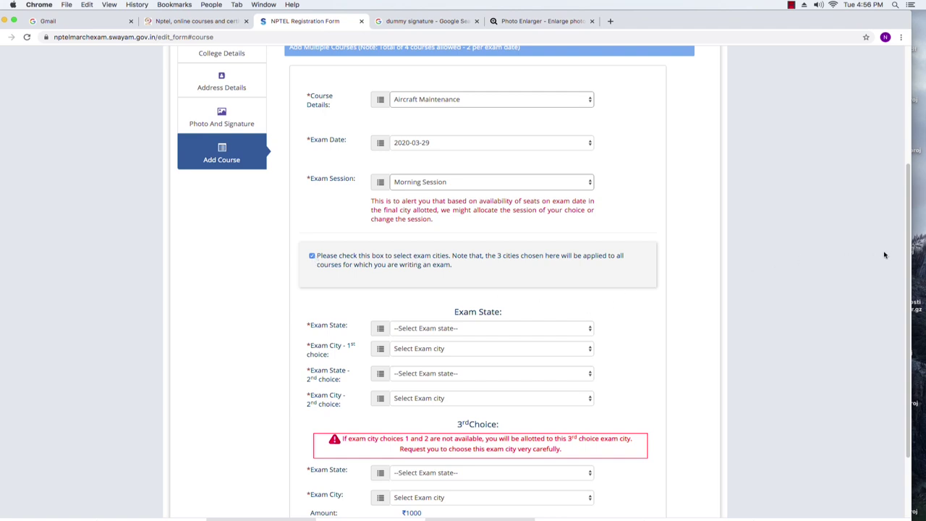
{"action": "left_click_drag", "start_coordinate": [907, 234], "coordinate": [906, 258]}
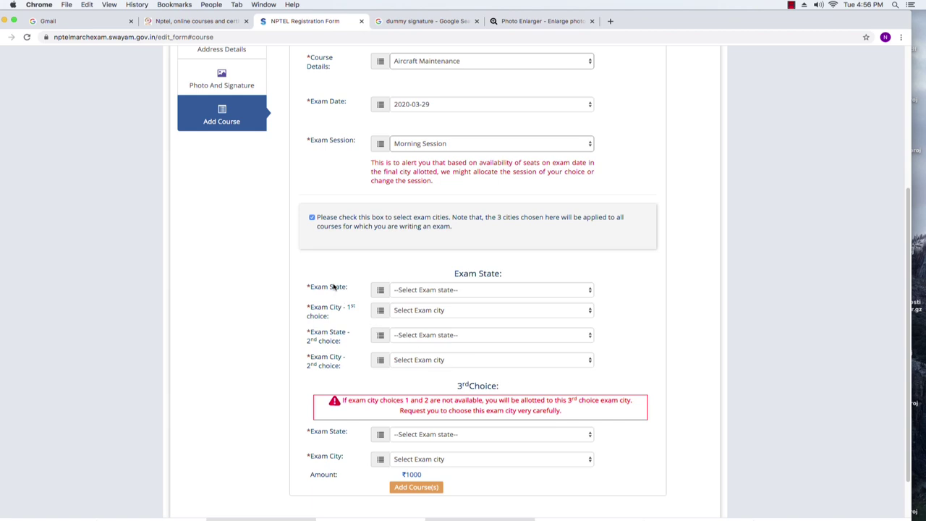
{"action": "left_click", "coordinate": [402, 293]}
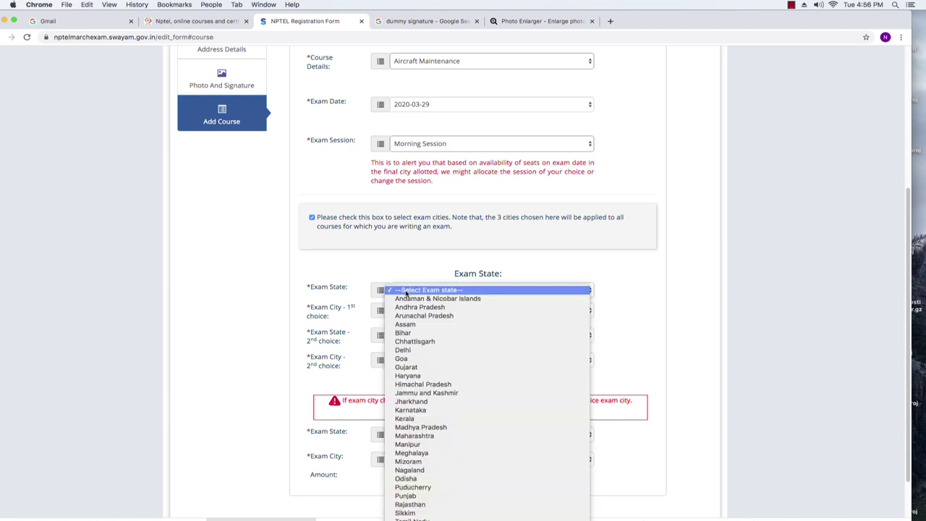
{"action": "left_click", "coordinate": [422, 436]}
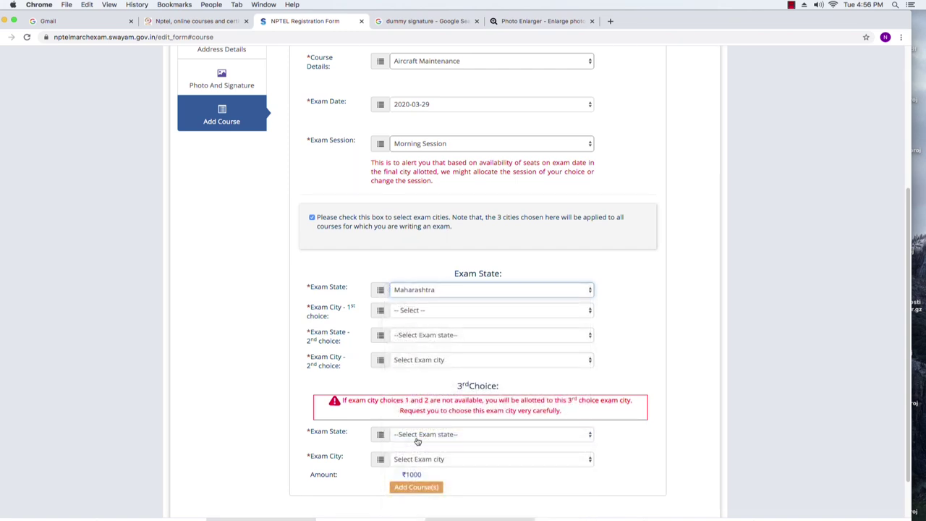
{"action": "left_click", "coordinate": [416, 312]}
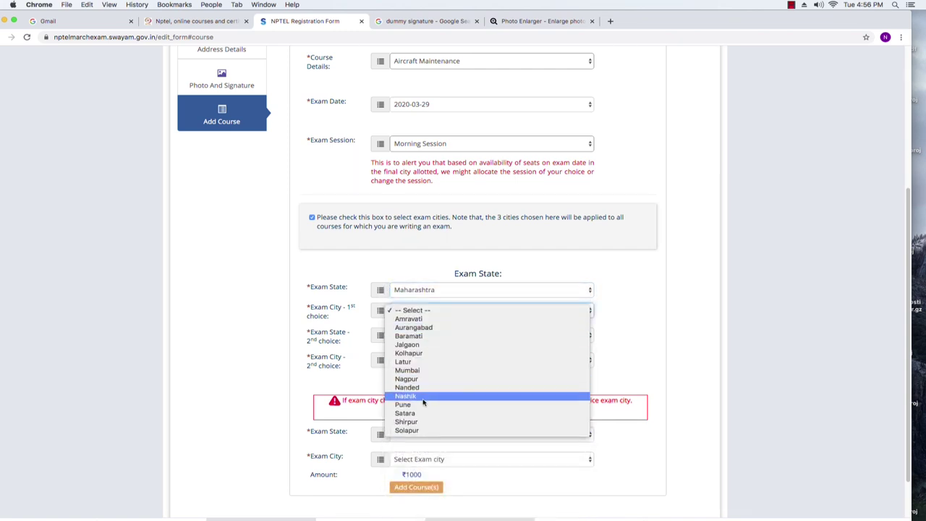
{"action": "left_click", "coordinate": [407, 432]}
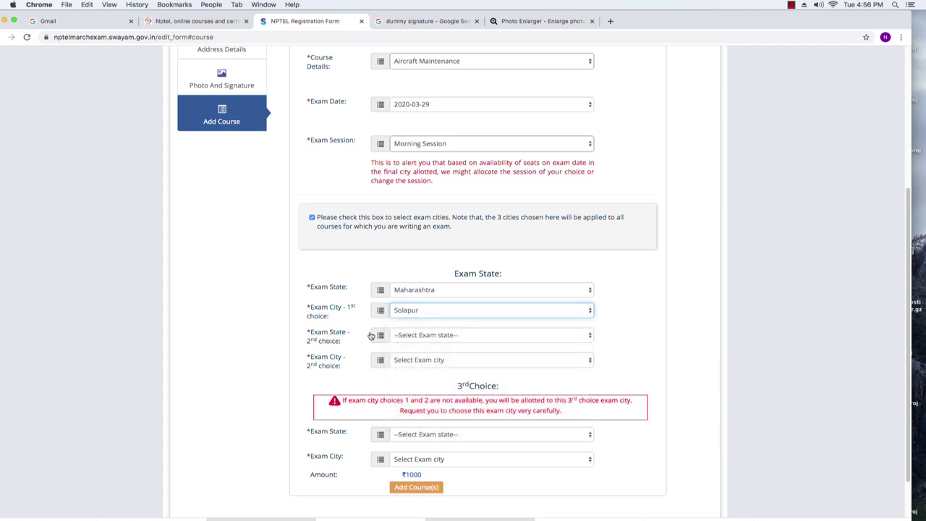
Set the second choice exam state to Maharashtra and its exam city to Mumbai
{"action": "left_click", "coordinate": [424, 335]}
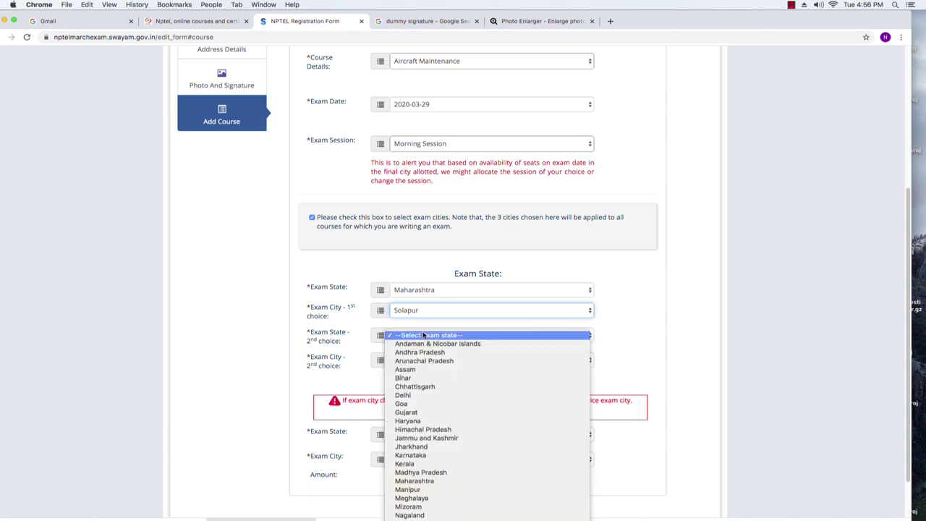
{"action": "left_click", "coordinate": [418, 481]}
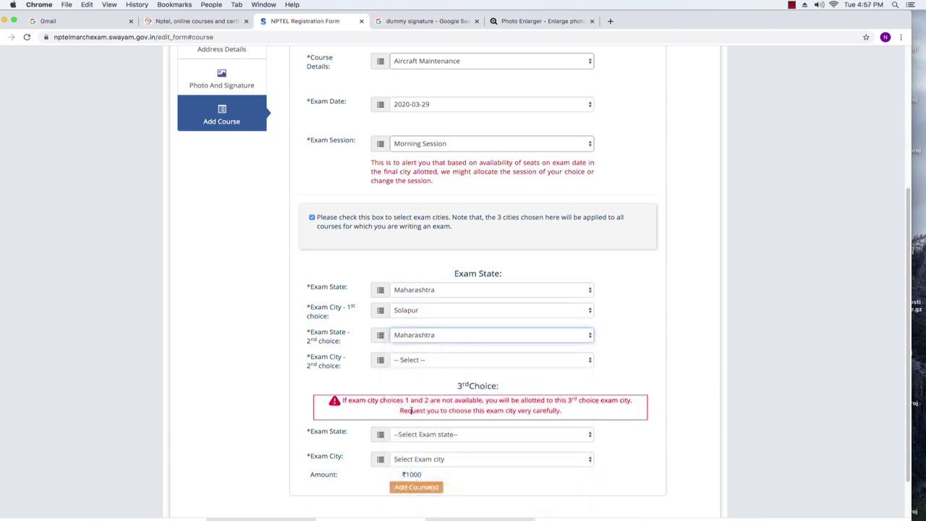
{"action": "left_click", "coordinate": [406, 360]}
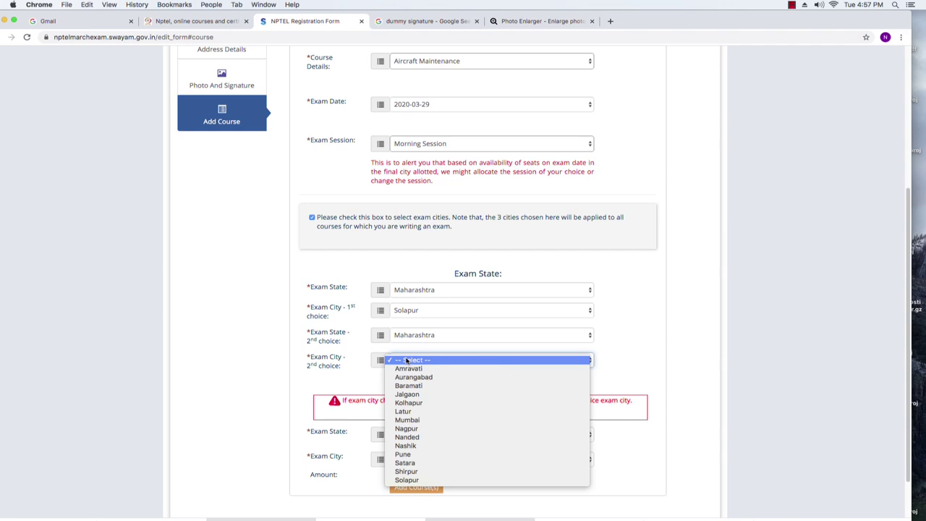
{"action": "left_click", "coordinate": [407, 420]}
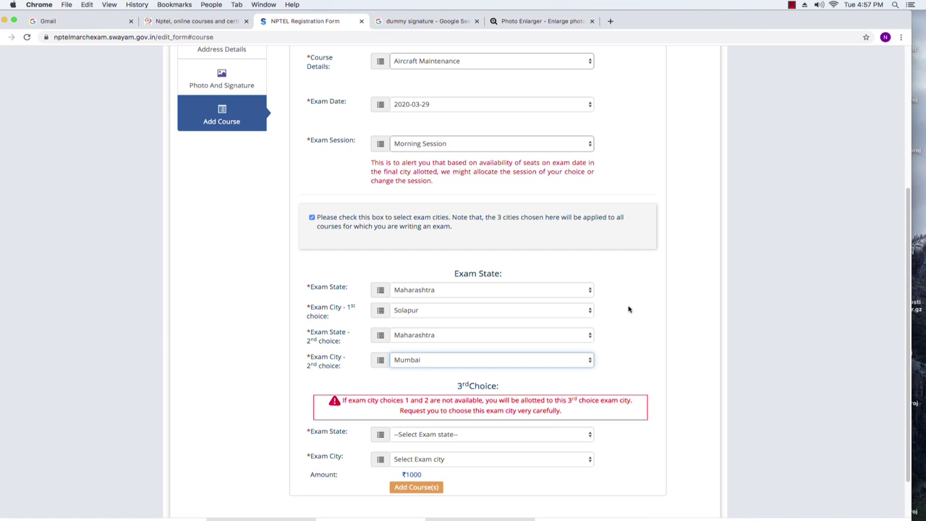
Set the third choice exam state to Maharashtra and its exam city to Solapur
{"action": "scroll", "coordinate": [908, 223], "scroll_direction": "down", "scroll_amount": 1}
{"action": "scroll", "coordinate": [908, 222], "scroll_direction": "down", "scroll_amount": 3}
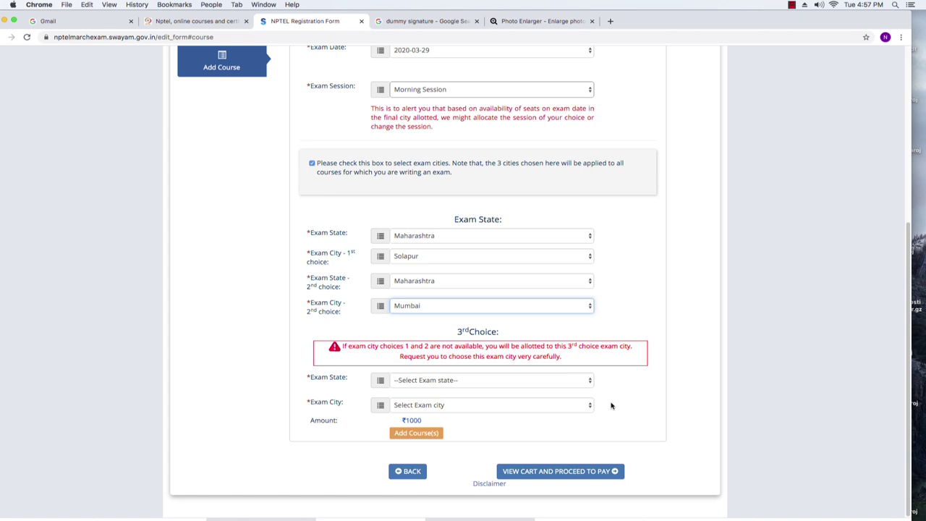
{"action": "left_click", "coordinate": [451, 382]}
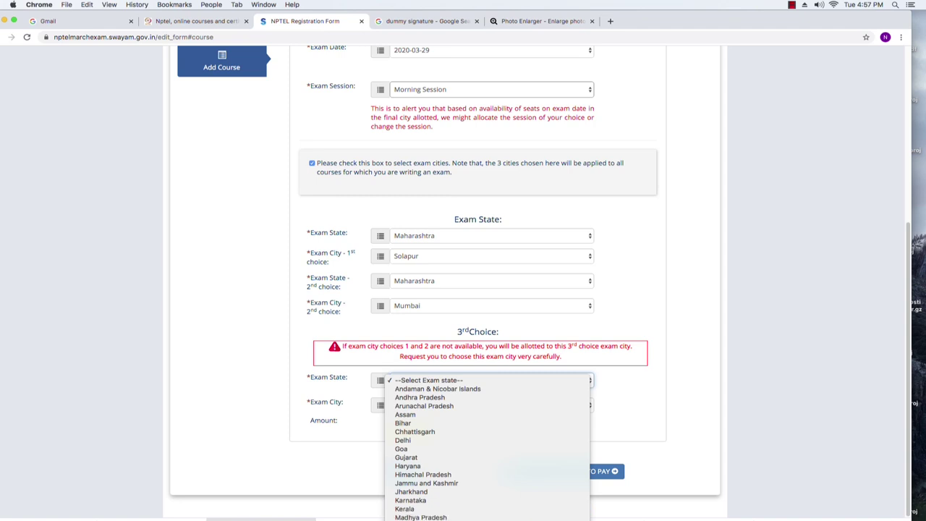
{"action": "left_click", "coordinate": [423, 507]}
{"action": "left_click", "coordinate": [423, 405]}
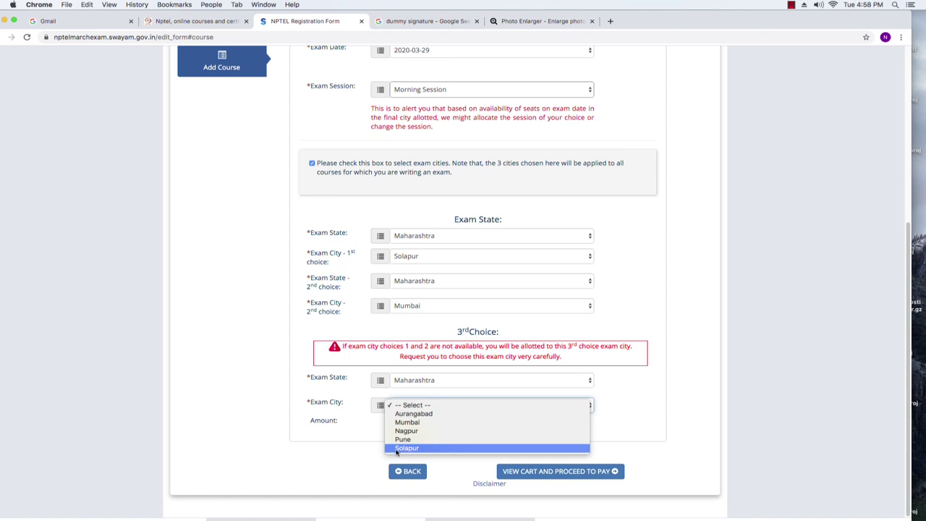
{"action": "left_click", "coordinate": [405, 447]}
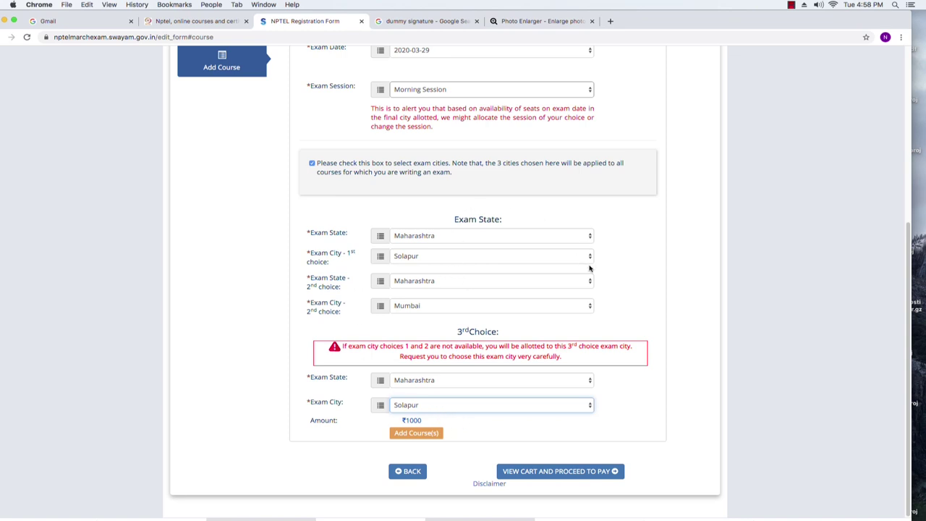
Add the Aircraft Maintenance course to the cart and review its details in the unpaid course list
{"action": "left_click", "coordinate": [413, 434]}
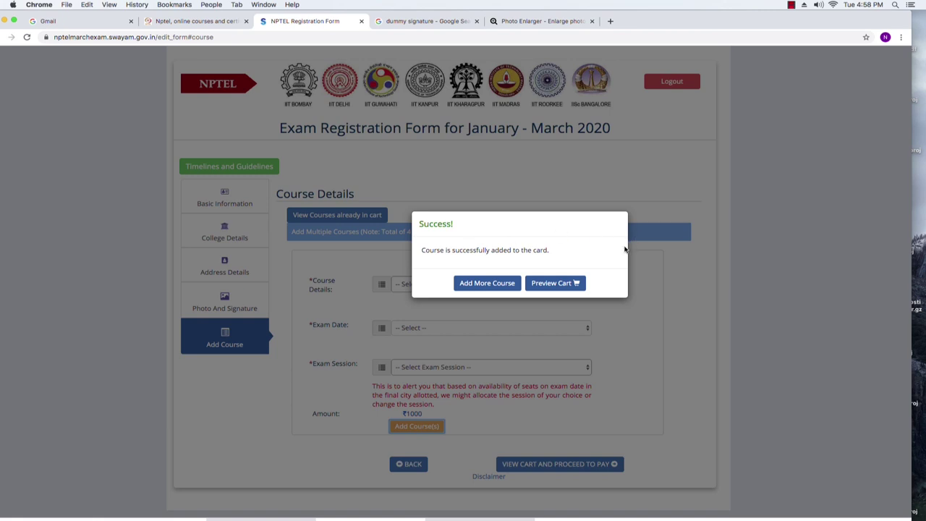
{"action": "left_click", "coordinate": [549, 287]}
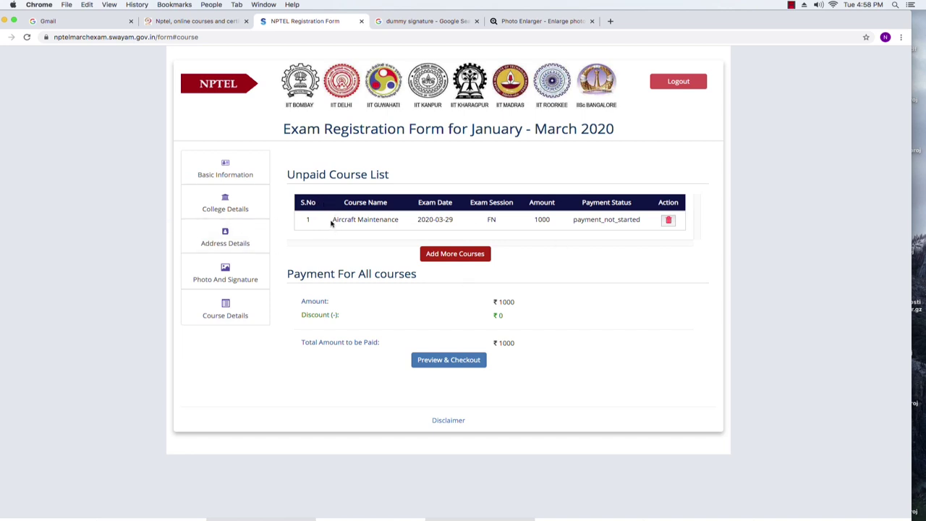
{"action": "left_click_drag", "start_coordinate": [332, 220], "coordinate": [415, 215]}
{"action": "left_click", "coordinate": [417, 217]}
{"action": "left_click_drag", "start_coordinate": [486, 220], "coordinate": [496, 222]}
{"action": "left_click_drag", "start_coordinate": [534, 219], "coordinate": [550, 219]}
{"action": "left_click_drag", "start_coordinate": [573, 220], "coordinate": [645, 223]}
{"action": "left_click", "coordinate": [598, 275]}
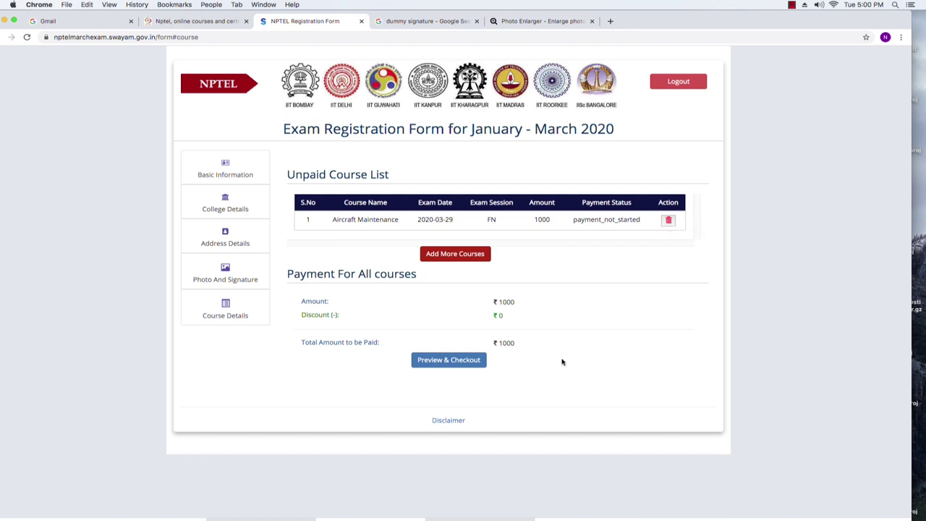
Open the form for adding more courses and try to choose Aircraft Maintenance again
{"action": "left_click", "coordinate": [451, 254]}
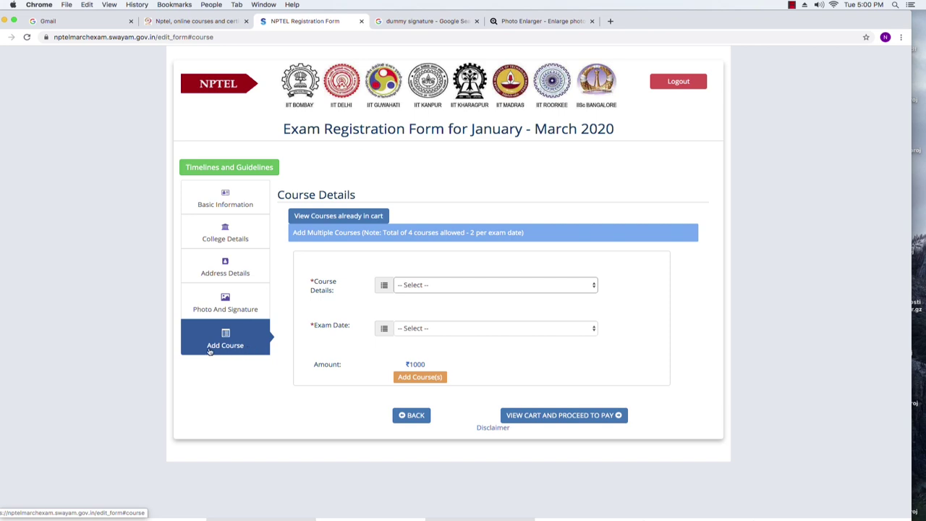
{"action": "left_click", "coordinate": [404, 289]}
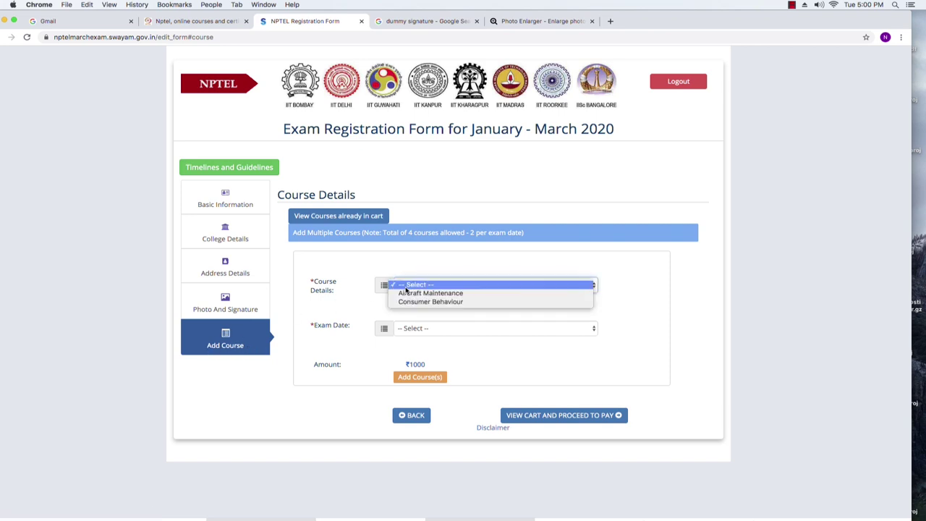
{"action": "left_click", "coordinate": [460, 294]}
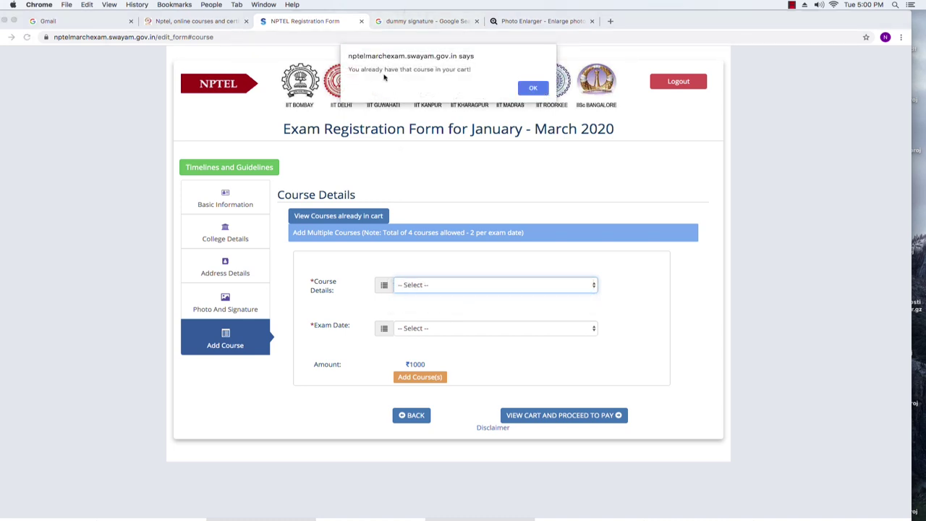
{"action": "left_click", "coordinate": [533, 87]}
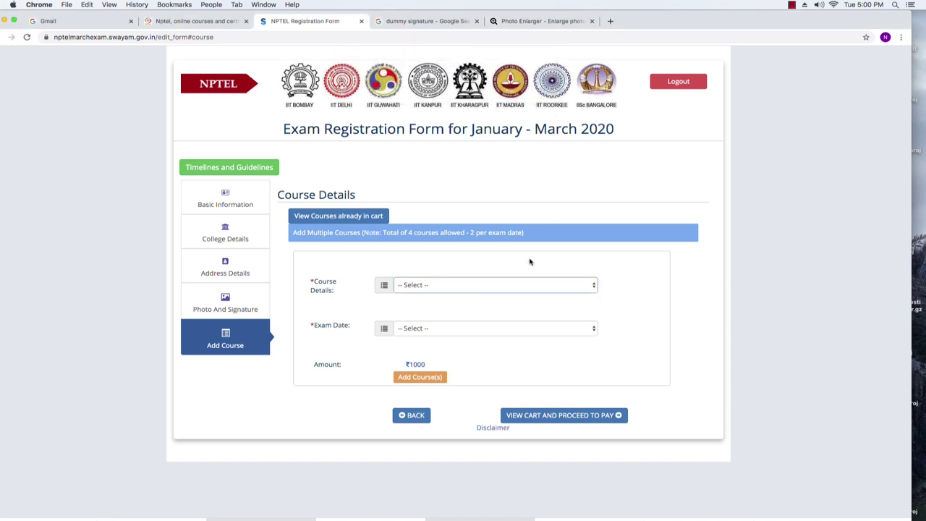
Choose the Consumer Behaviour course with the exam date 2020-03-29
{"action": "left_click", "coordinate": [438, 286]}
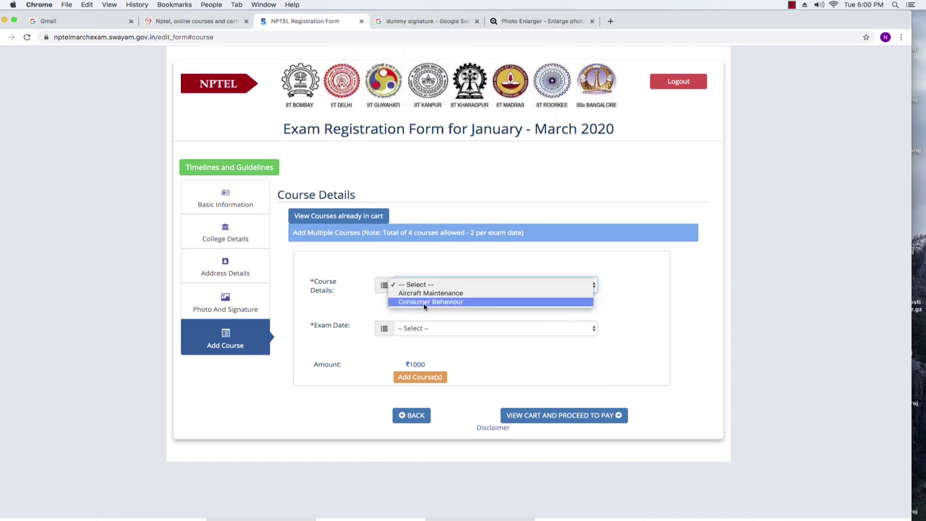
{"action": "left_click", "coordinate": [421, 302]}
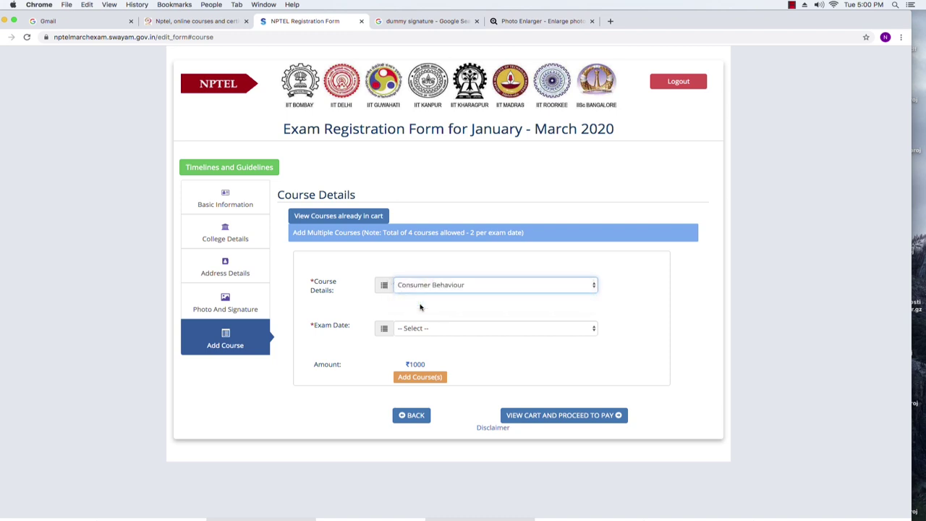
{"action": "left_click", "coordinate": [415, 330]}
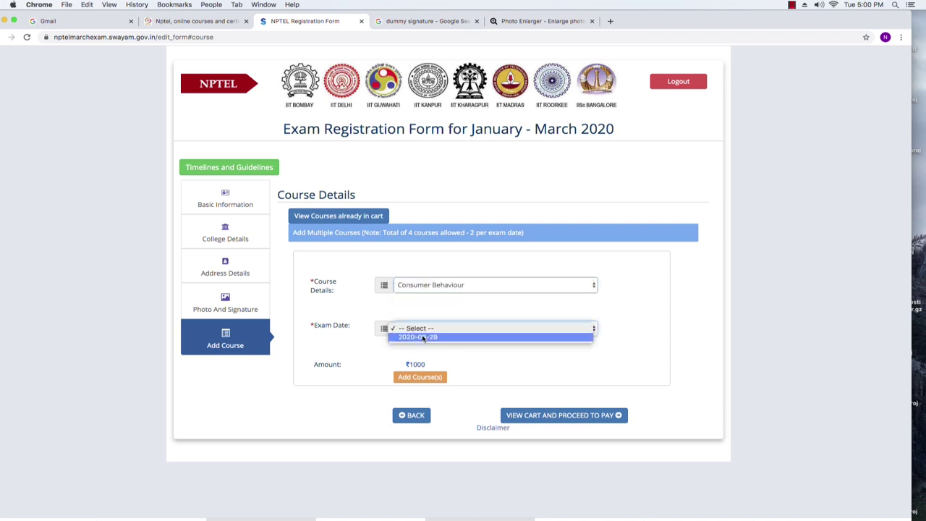
{"action": "left_click", "coordinate": [434, 343]}
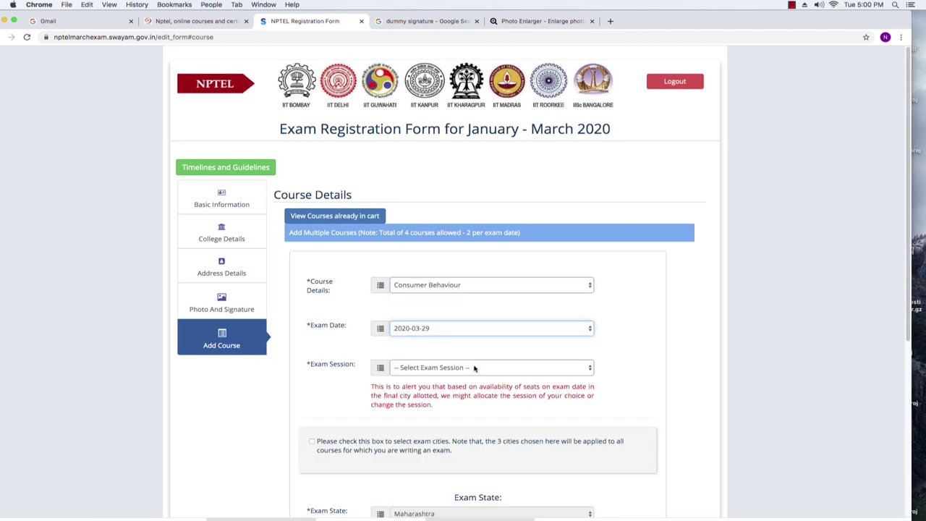
Try to set the exam session for the Consumer Behaviour course to Morning Session
{"action": "left_click", "coordinate": [413, 369]}
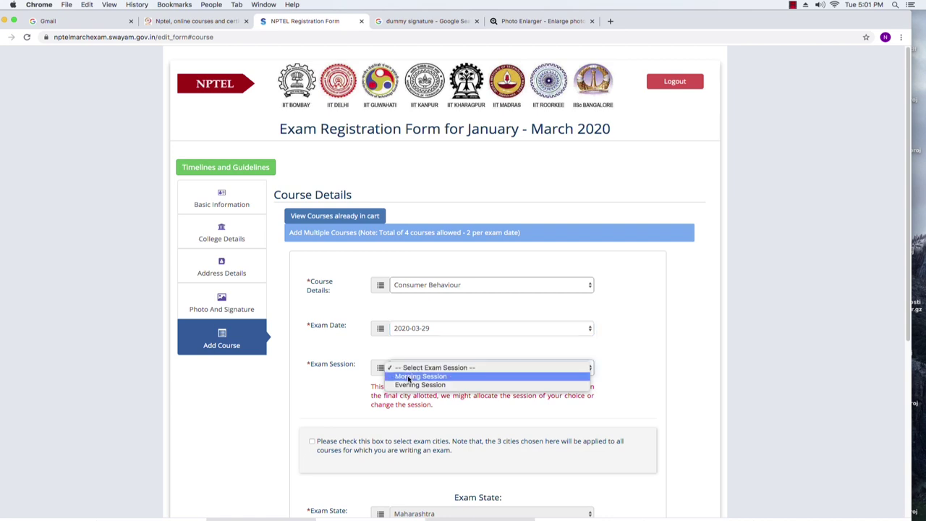
{"action": "left_click", "coordinate": [408, 377]}
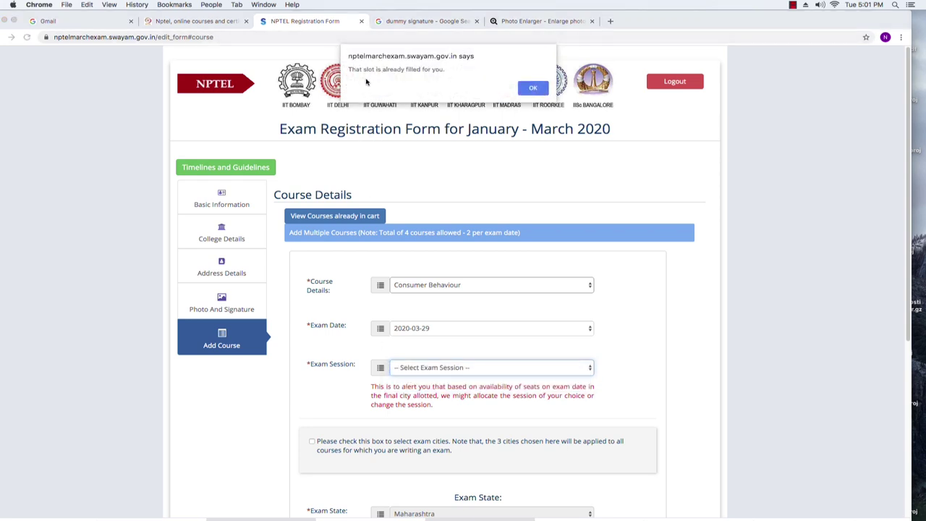
{"action": "left_click", "coordinate": [533, 88]}
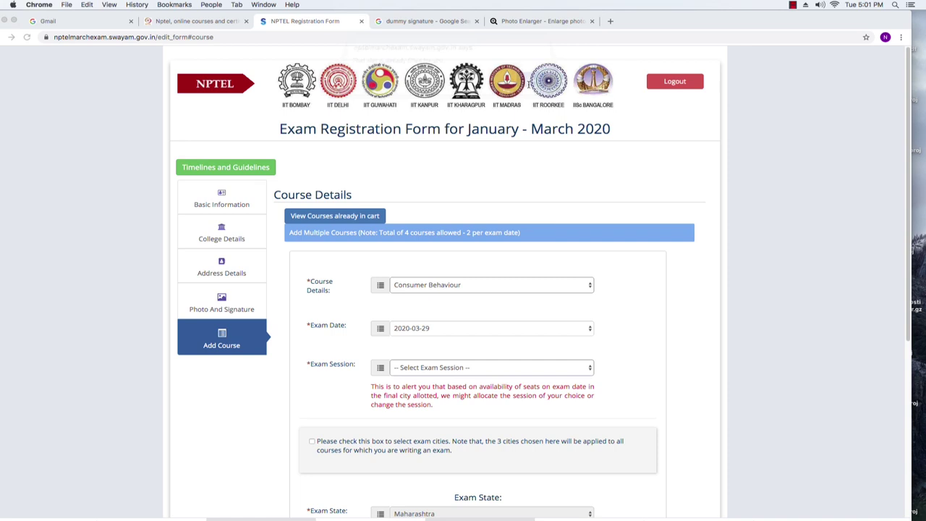
Set the Consumer Behaviour exam session to Evening Session and read the notice about session allocation
{"action": "left_click", "coordinate": [438, 366]}
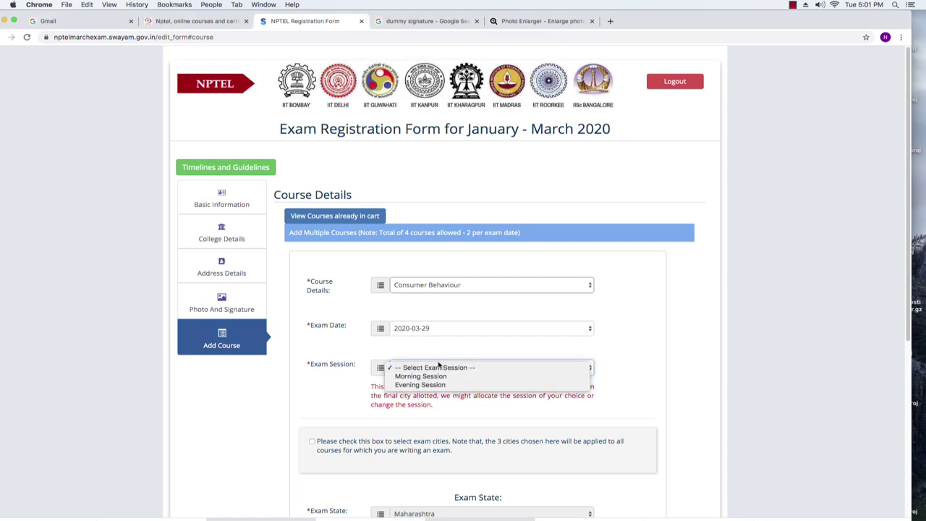
{"action": "left_click", "coordinate": [398, 384]}
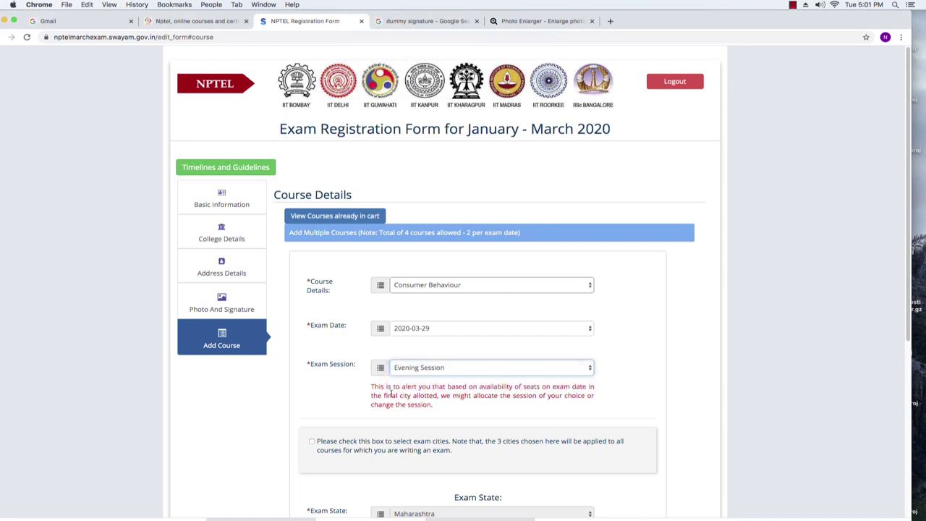
{"action": "left_click_drag", "start_coordinate": [371, 386], "coordinate": [598, 391]}
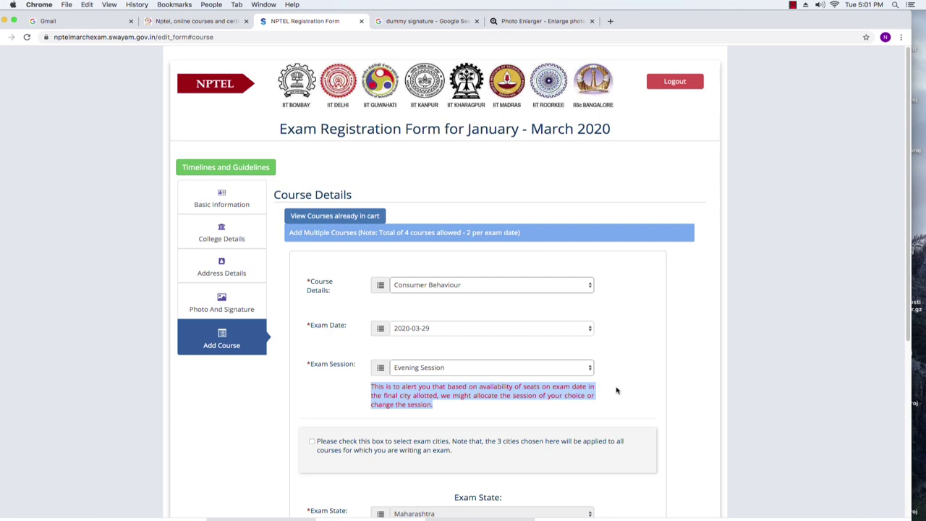
{"action": "left_click", "coordinate": [616, 390]}
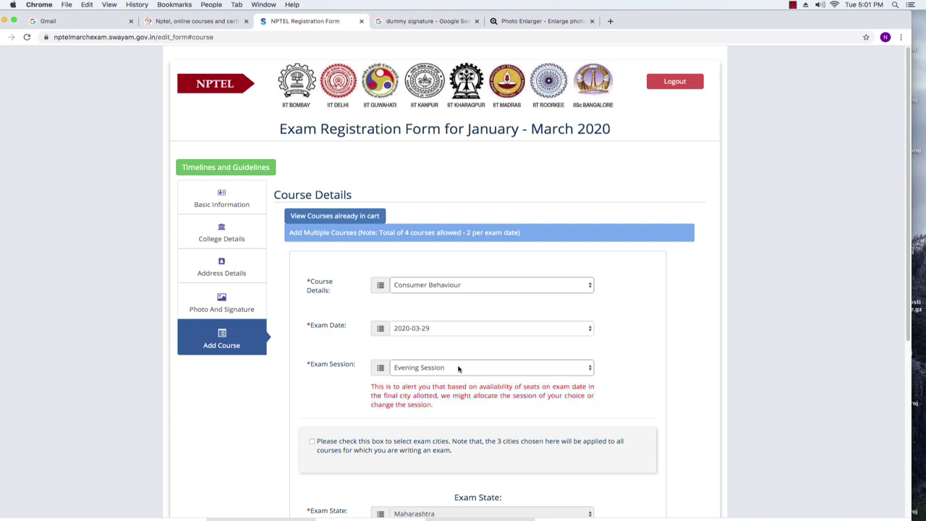
Enable exam city selection and set the first choice city to Kolhapur and the third choice city to Mumbai
{"action": "left_click", "coordinate": [311, 442]}
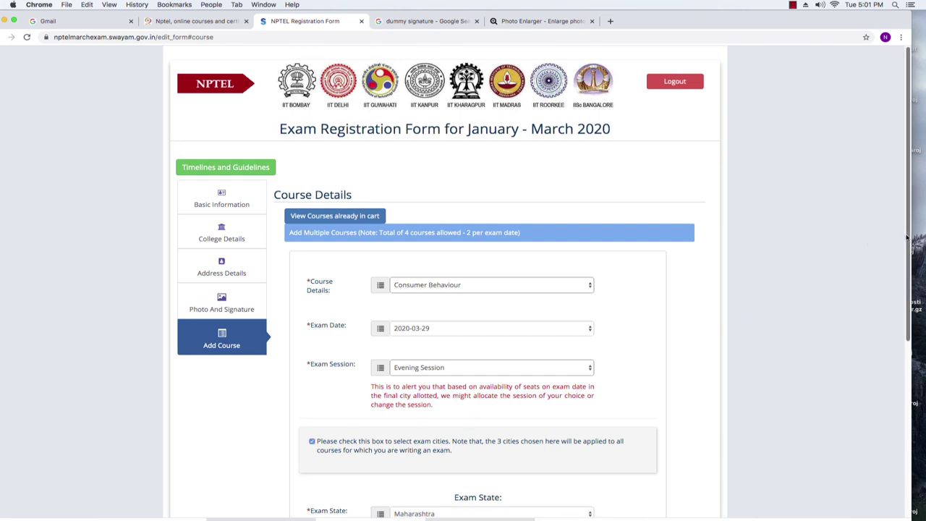
{"action": "left_click_drag", "start_coordinate": [906, 238], "coordinate": [906, 405]}
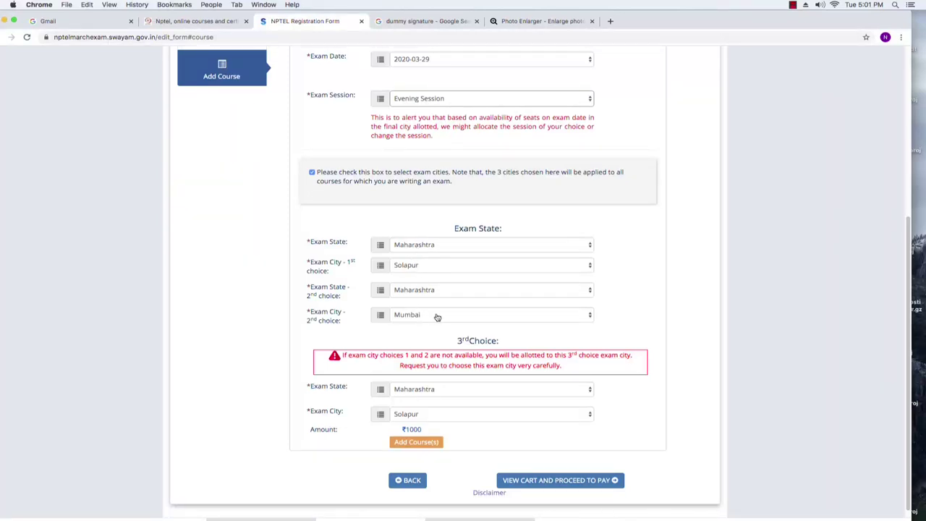
{"action": "left_click", "coordinate": [590, 267]}
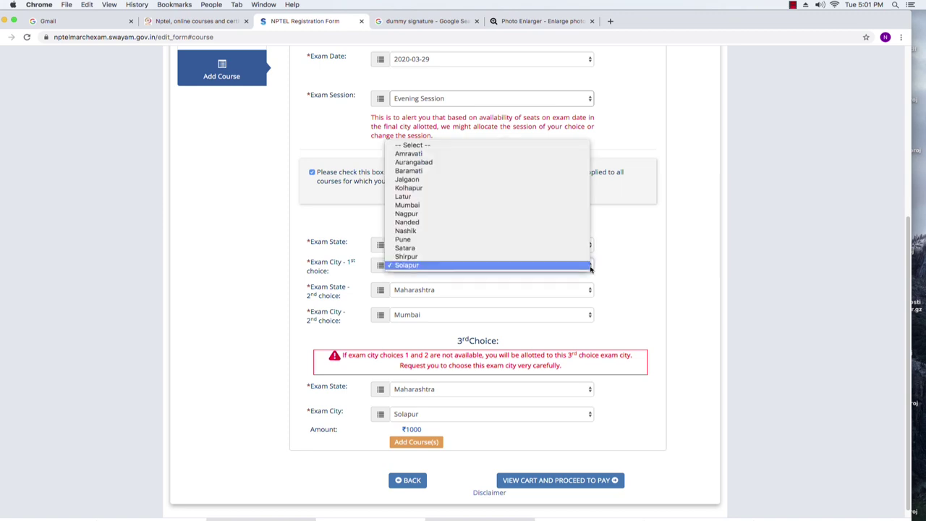
{"action": "left_click", "coordinate": [415, 189]}
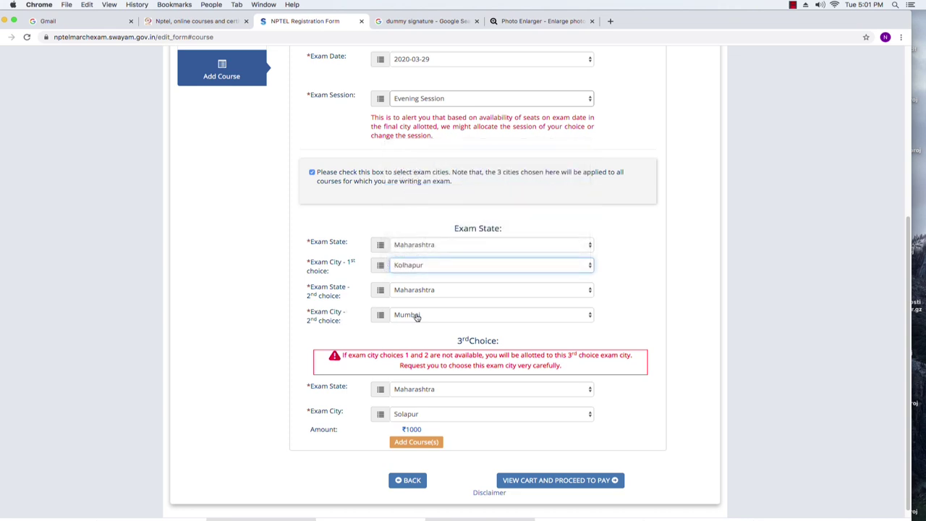
{"action": "left_click", "coordinate": [408, 418]}
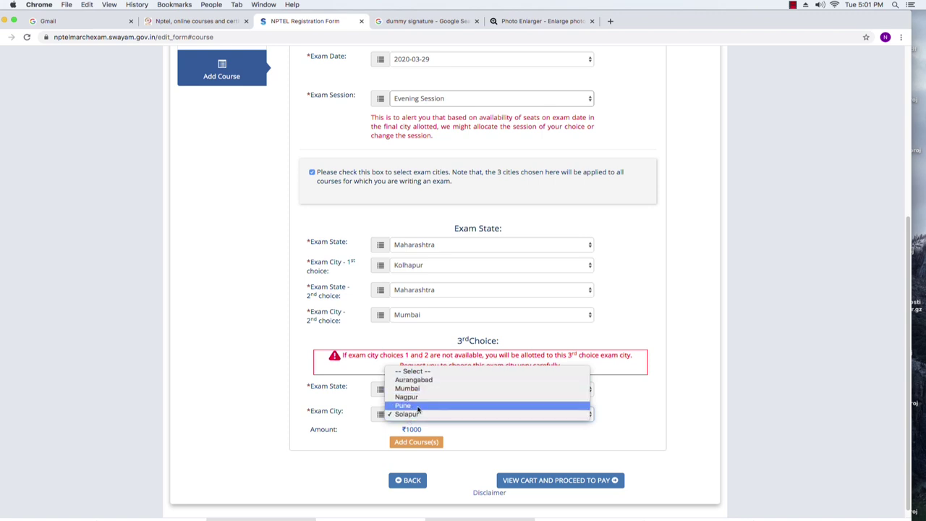
{"action": "left_click", "coordinate": [411, 389]}
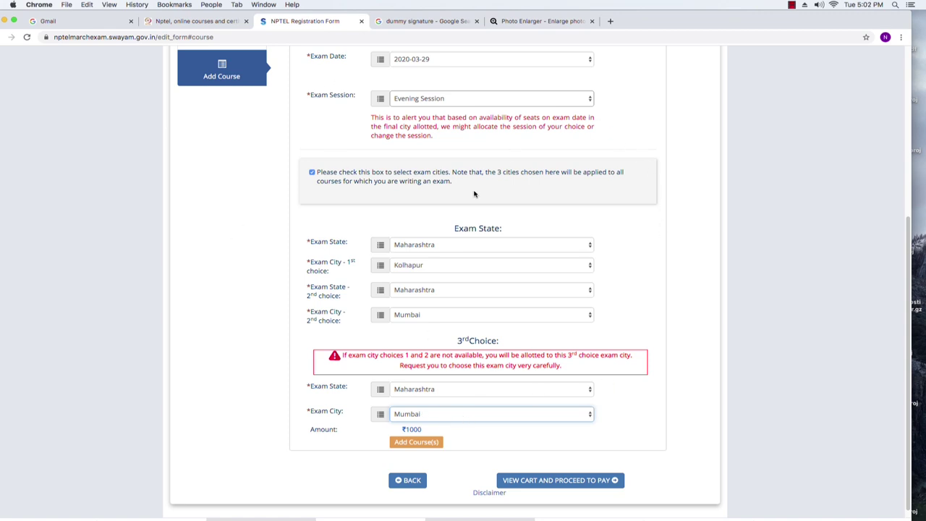
Add the Consumer Behaviour course to the cart and preview the cart
{"action": "left_click", "coordinate": [412, 445]}
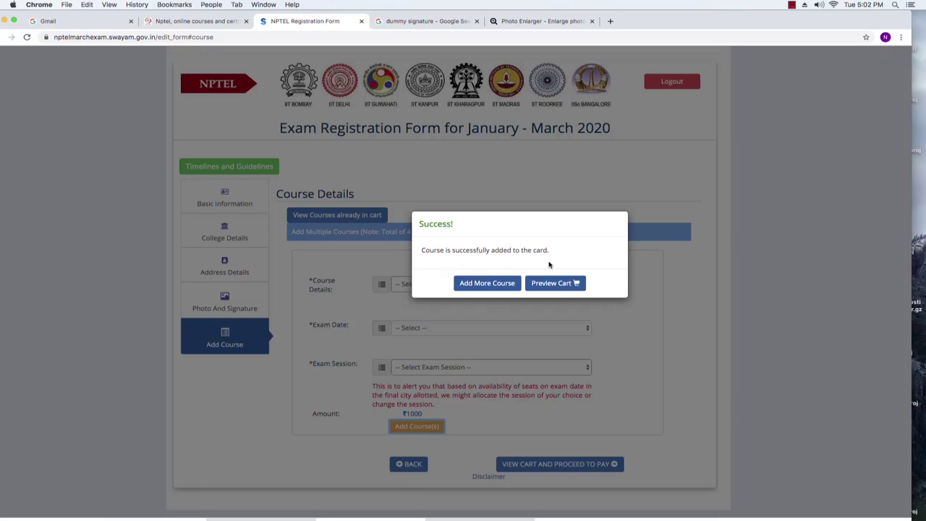
{"action": "left_click", "coordinate": [544, 284]}
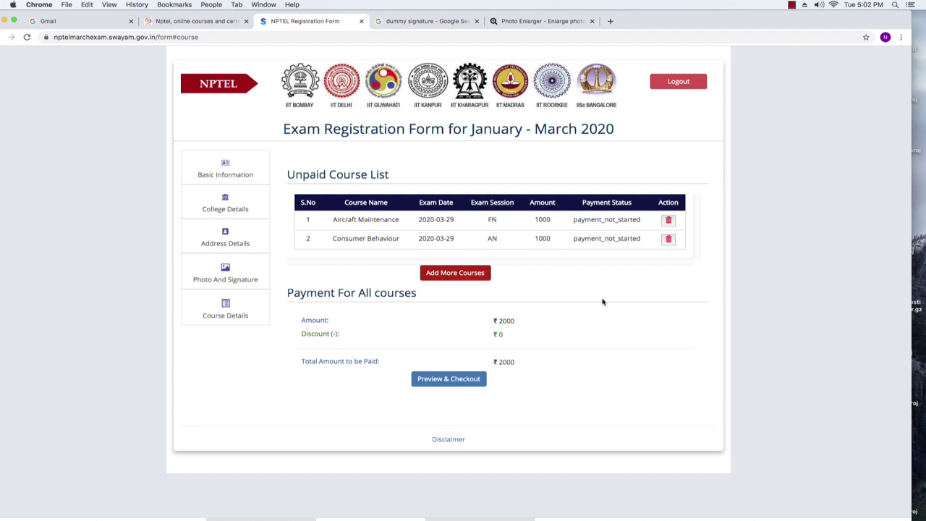
View the courses available for selection in the form for adding more courses, and return to the cart
{"action": "left_click", "coordinate": [445, 278]}
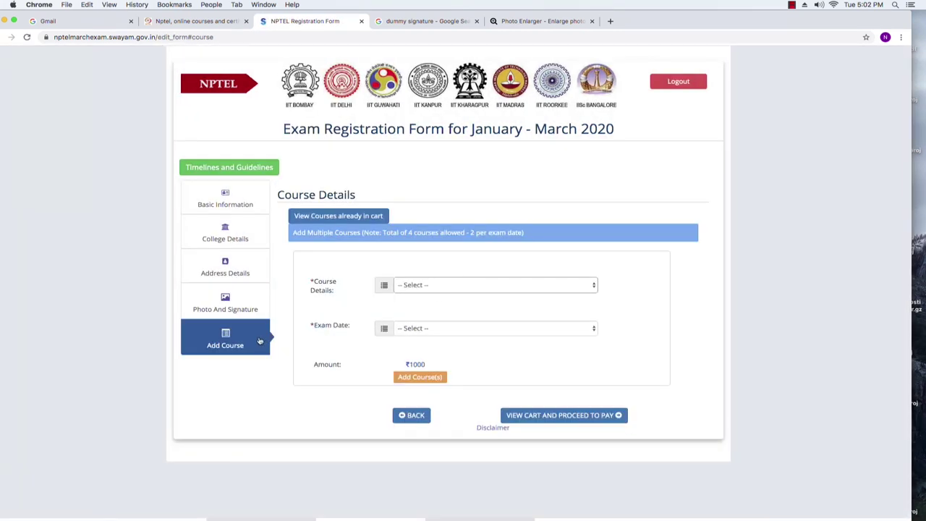
{"action": "left_click", "coordinate": [462, 289]}
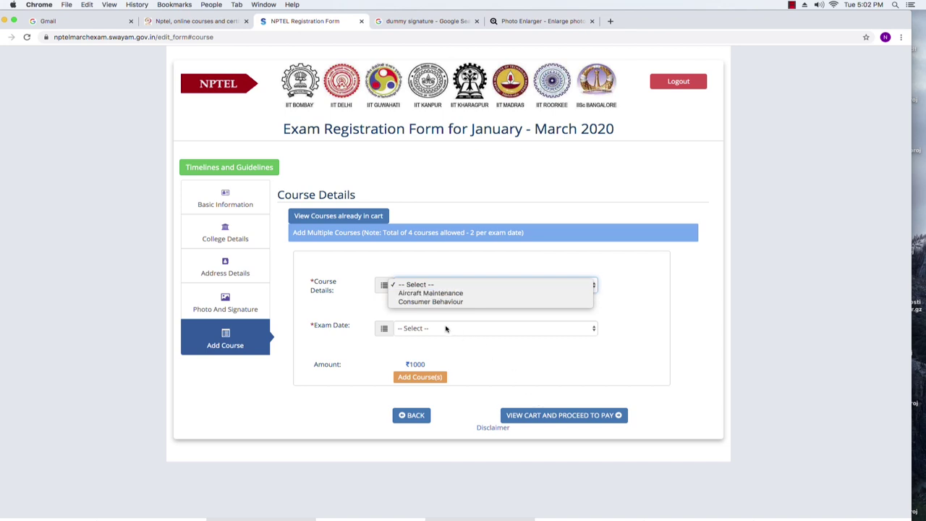
{"action": "left_click", "coordinate": [412, 334]}
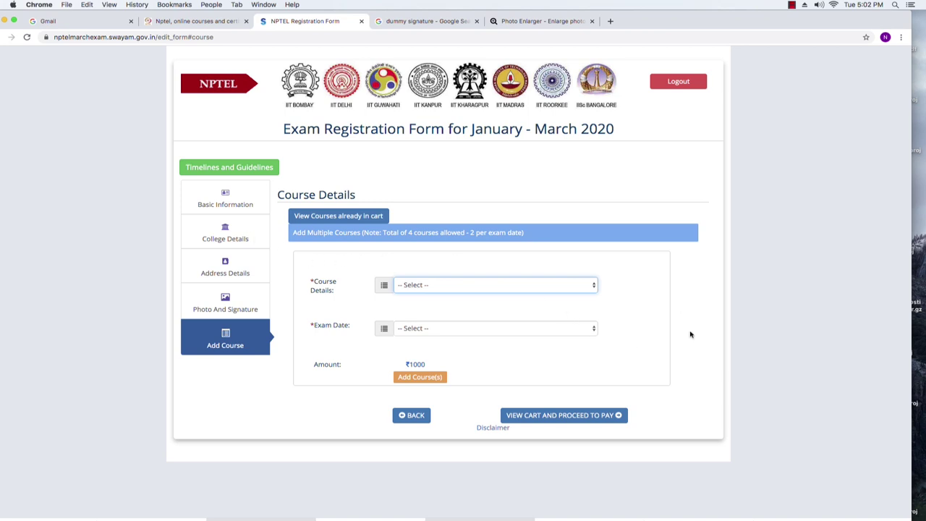
{"action": "left_click", "coordinate": [561, 416]}
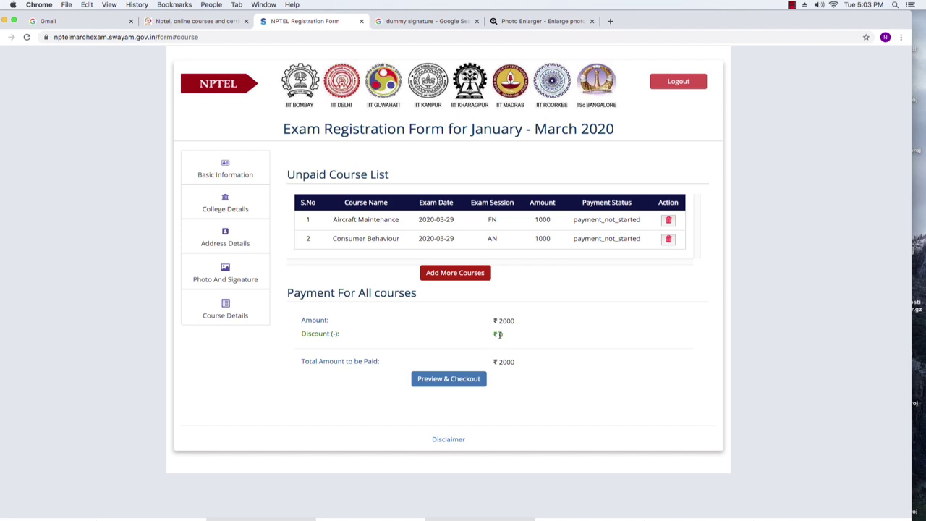
Check the discount in the payment summary and proceed to preview and checkout for the unpaid courses
{"action": "left_click_drag", "start_coordinate": [499, 334], "coordinate": [509, 336]}
{"action": "left_click", "coordinate": [451, 382]}
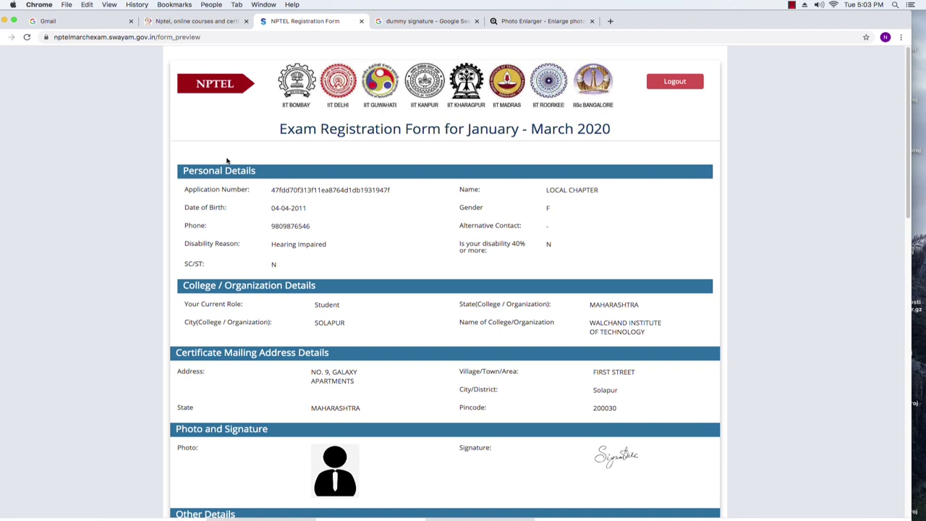
Review the application preview, highlighting the application number and checking the course module, fee summary and payment method
{"action": "left_click_drag", "start_coordinate": [272, 188], "coordinate": [396, 189]}
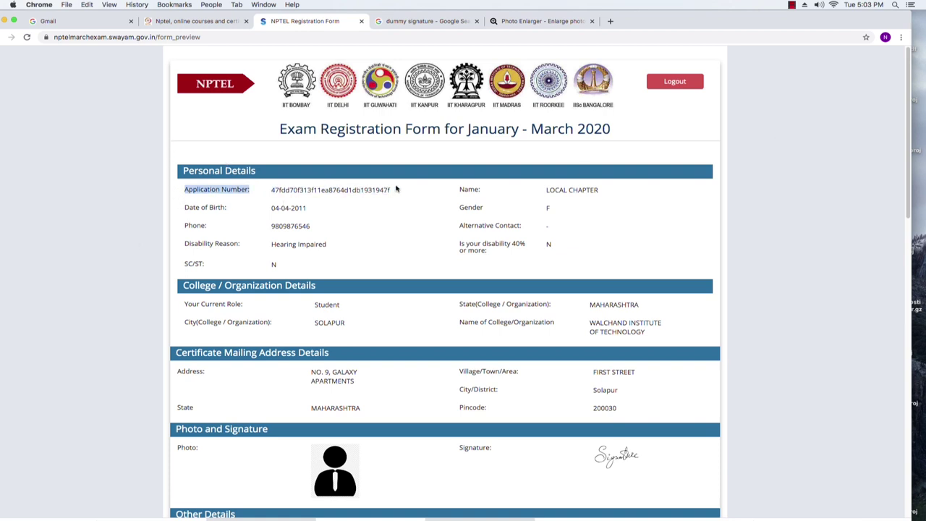
{"action": "double_click", "coordinate": [390, 190]}
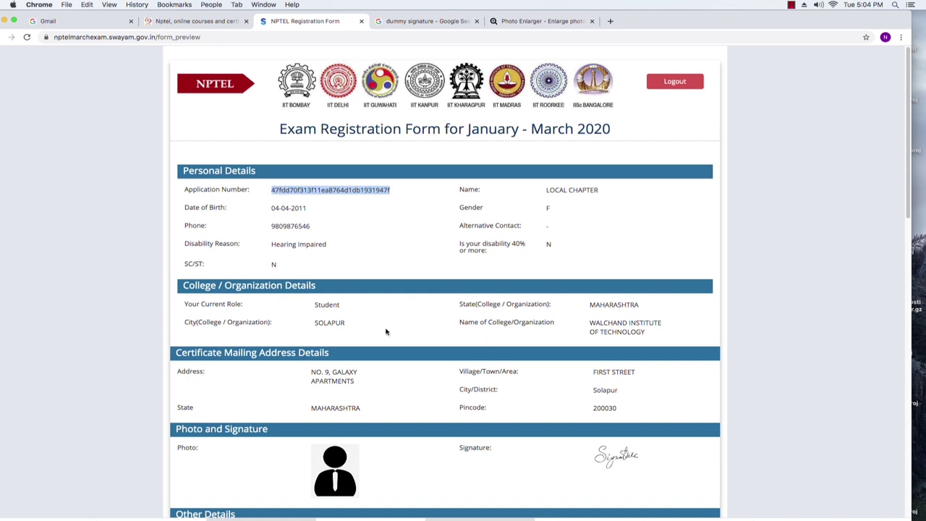
{"action": "left_click_drag", "start_coordinate": [909, 146], "coordinate": [914, 343]}
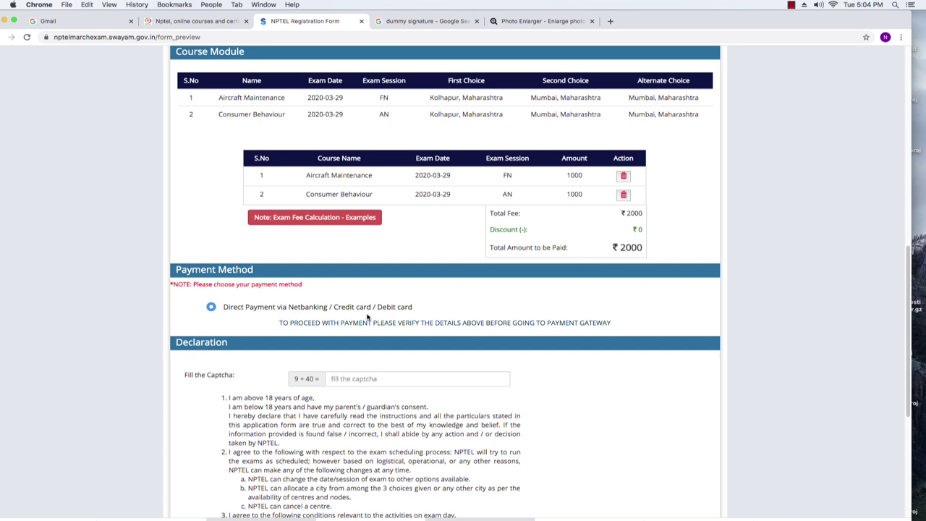
{"action": "scroll", "coordinate": [367, 316], "scroll_direction": "up", "scroll_amount": 1}
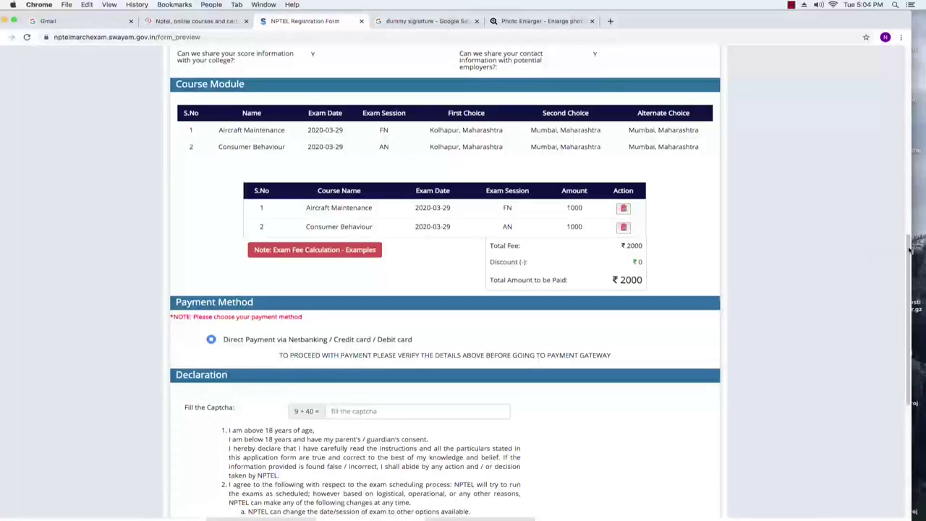
Answer the captcha sum in the declaration with 49
{"action": "left_click_drag", "start_coordinate": [910, 251], "coordinate": [908, 349]}
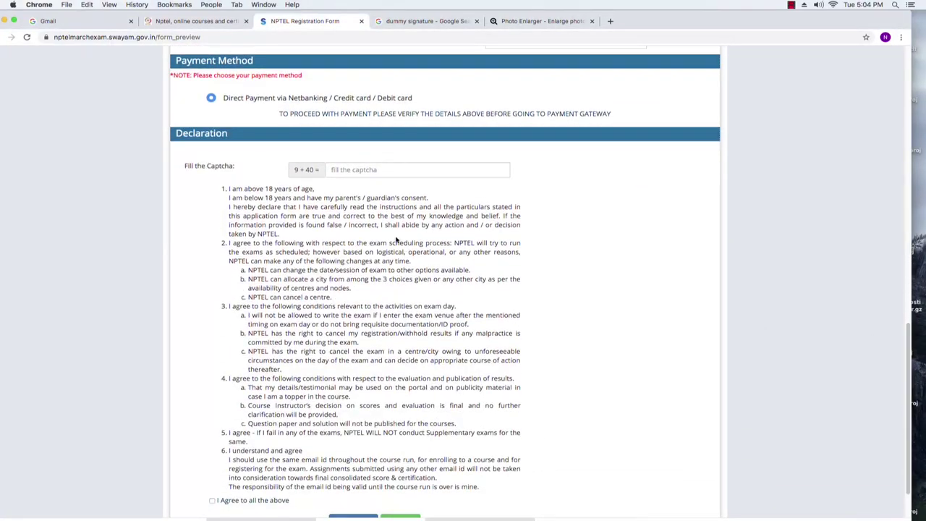
{"action": "left_click", "coordinate": [339, 168]}
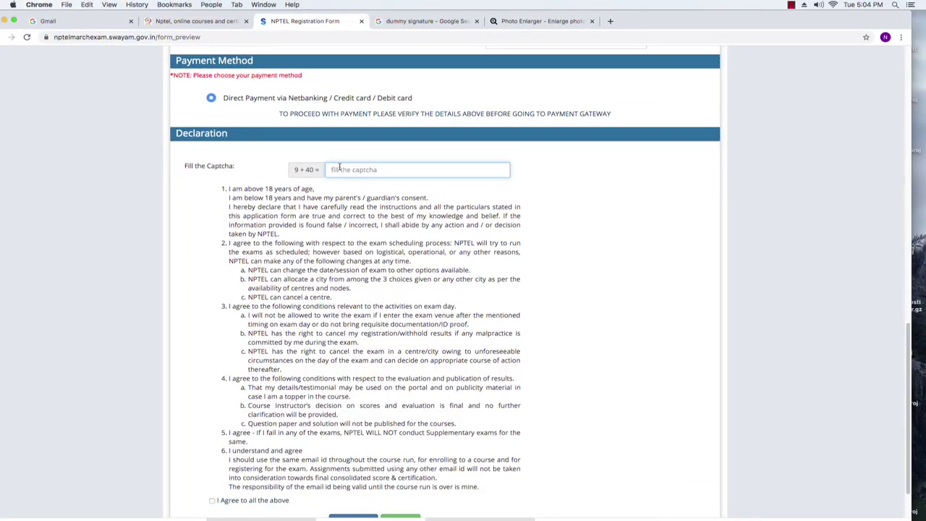
{"action": "type", "text": "49"}
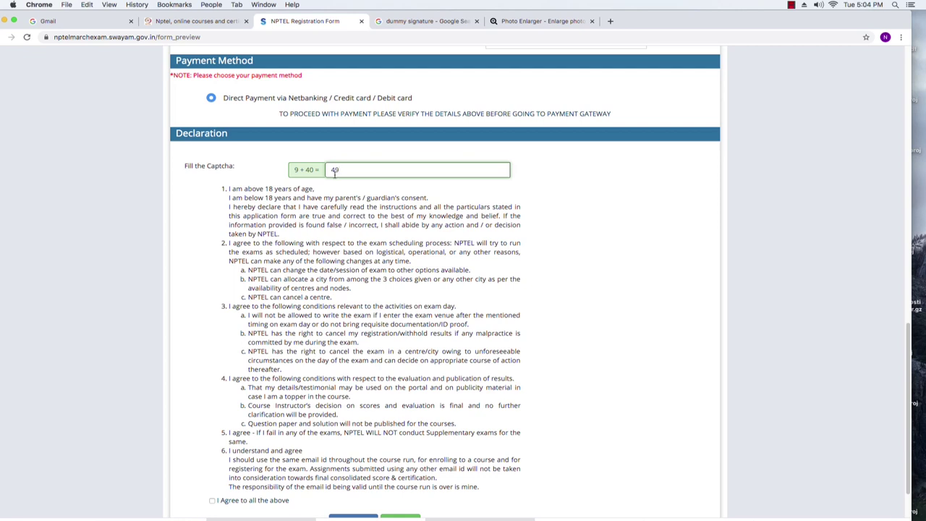
Read the declaration terms on age, exam scheduling, publication of question papers, supplementary exams and using the same email ID
{"action": "left_click_drag", "start_coordinate": [228, 188], "coordinate": [327, 189]}
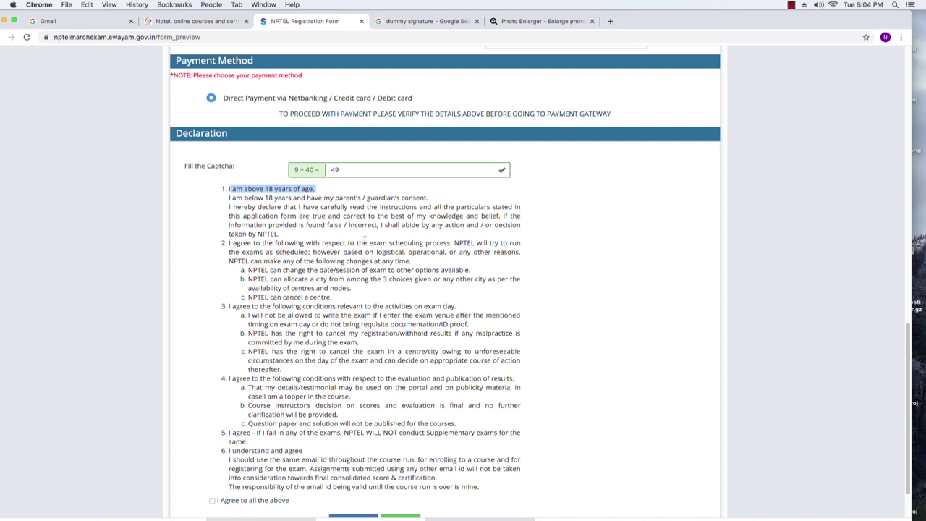
{"action": "left_click_drag", "start_coordinate": [370, 242], "coordinate": [452, 243]}
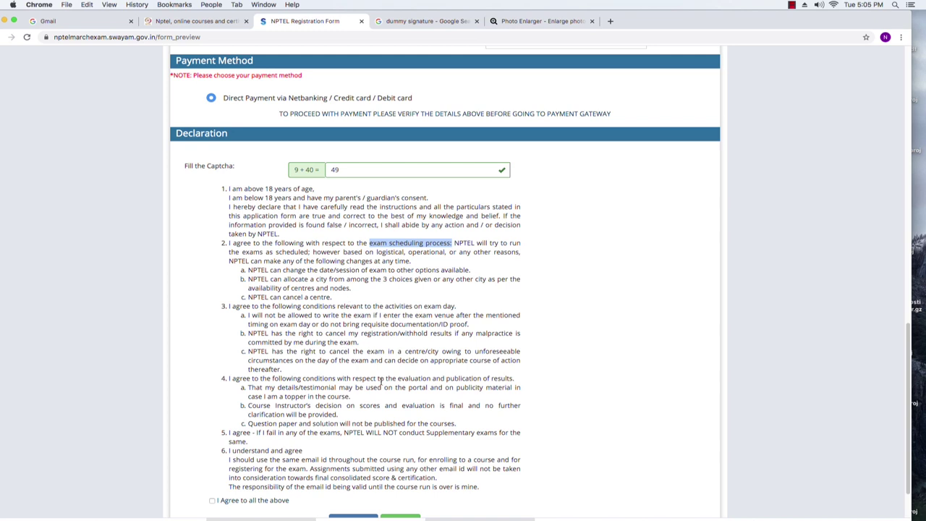
{"action": "scroll", "coordinate": [381, 381], "scroll_direction": "up", "scroll_amount": 1}
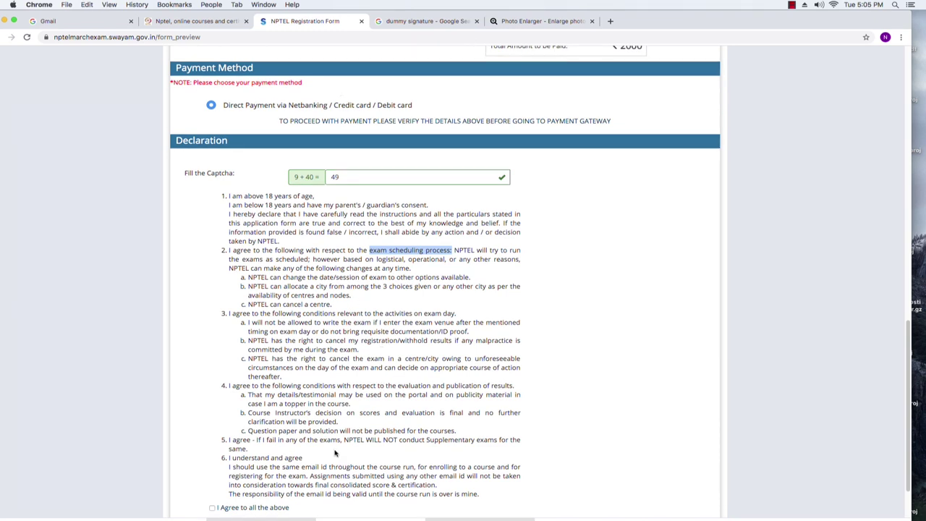
{"action": "left_click_drag", "start_coordinate": [248, 431], "coordinate": [460, 432]}
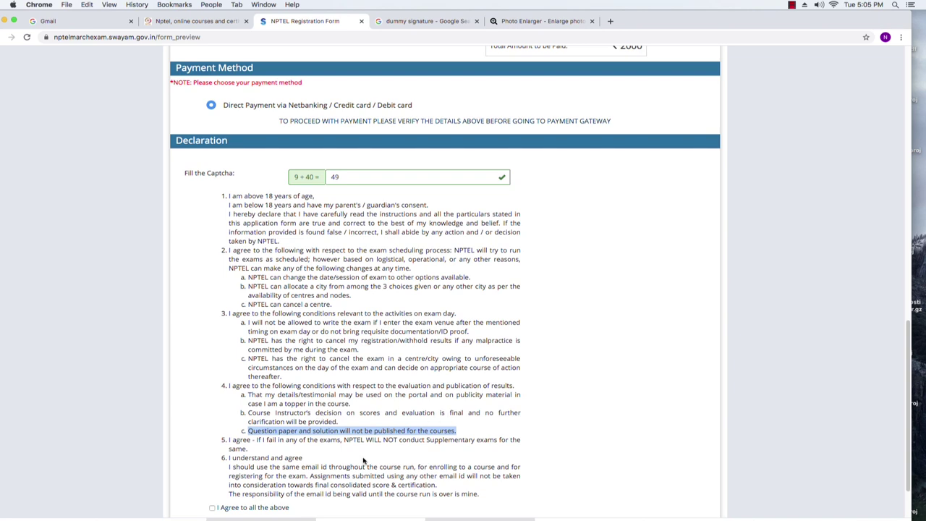
{"action": "left_click_drag", "start_coordinate": [255, 439], "coordinate": [520, 452]}
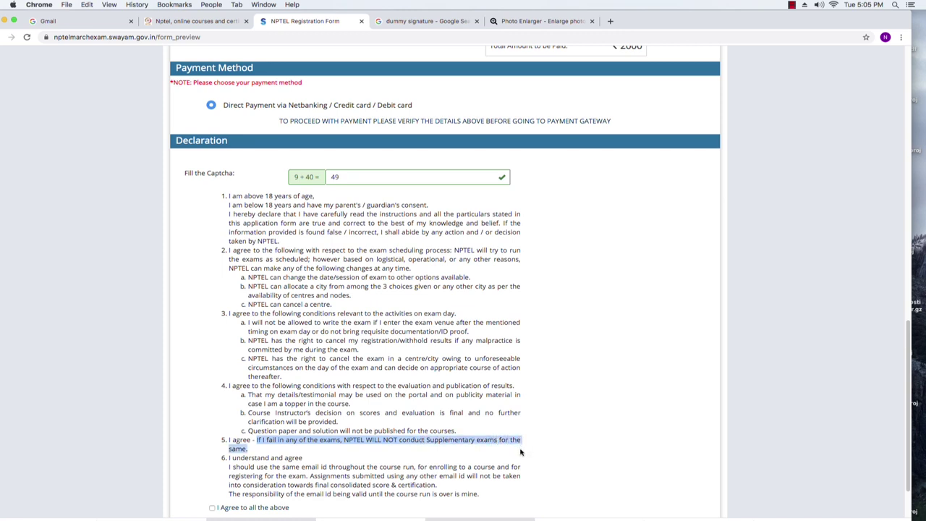
{"action": "left_click", "coordinate": [230, 466]}
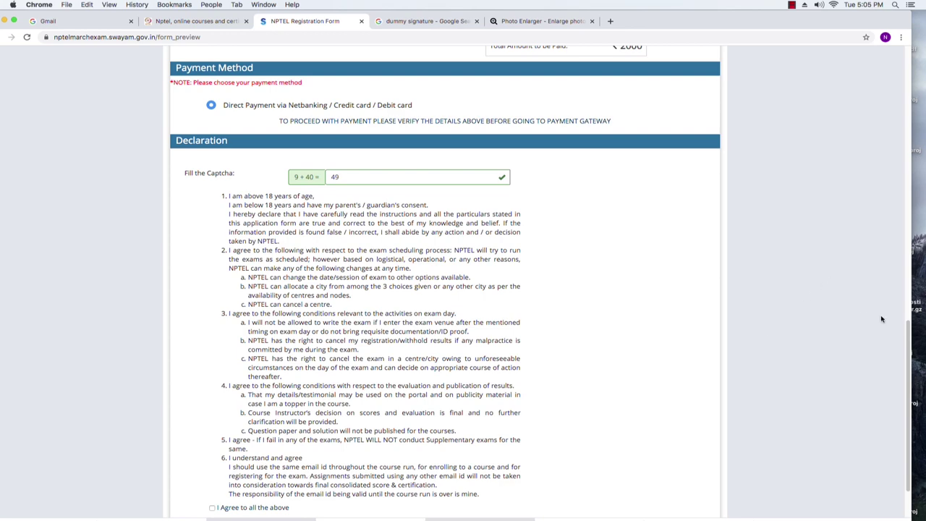
Agree to all the declaration terms and proceed to the payment gateway, confirming that the details are correct
{"action": "scroll", "coordinate": [908, 333], "scroll_direction": "down", "scroll_amount": 2}
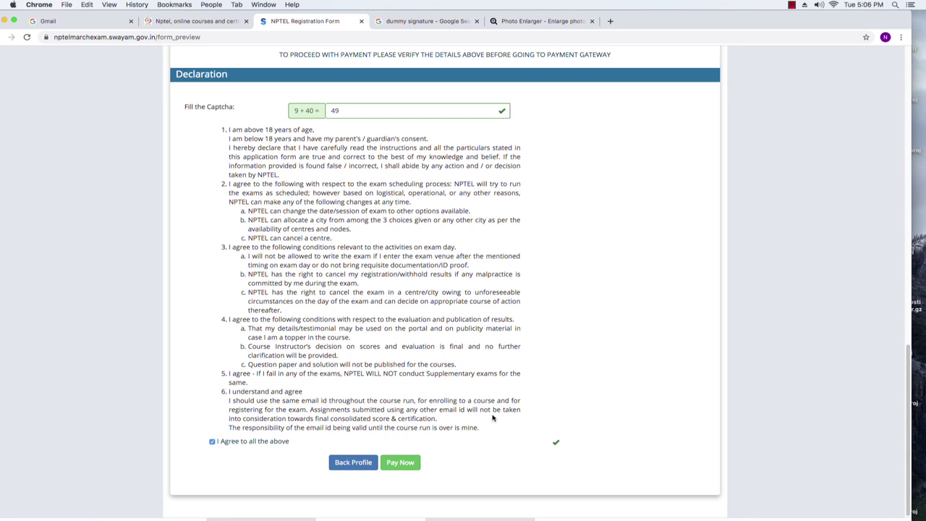
{"action": "left_click", "coordinate": [400, 466]}
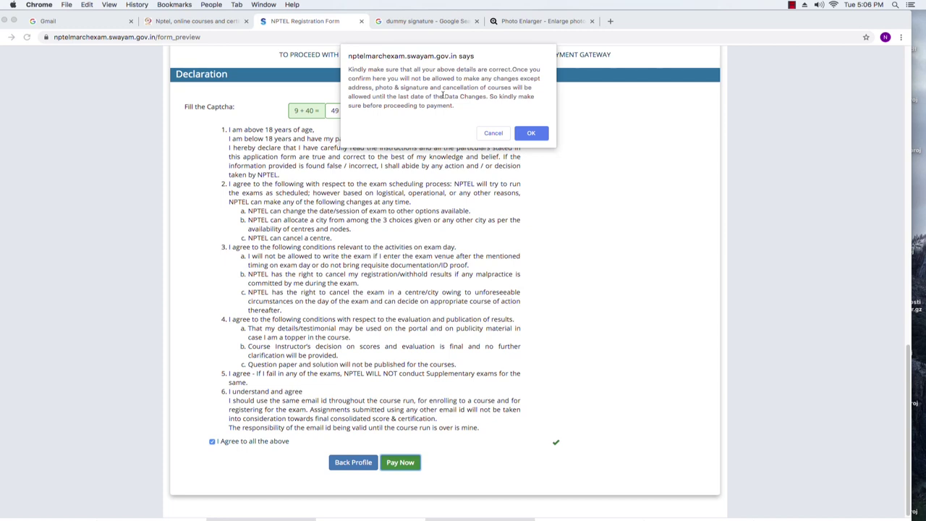
{"action": "left_click", "coordinate": [531, 133]}
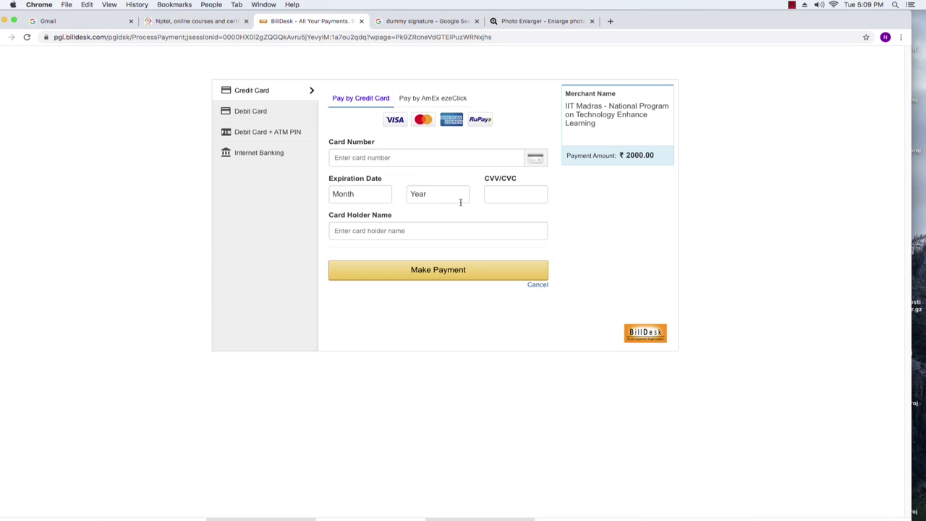
Switch from the payment page to the open NPTEL home page with the exam registration links
{"action": "left_click", "coordinate": [175, 23]}
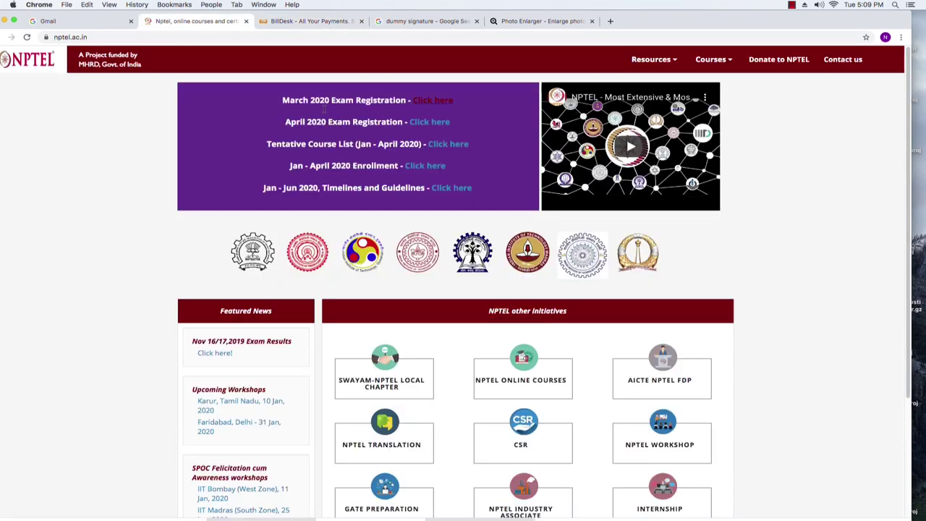